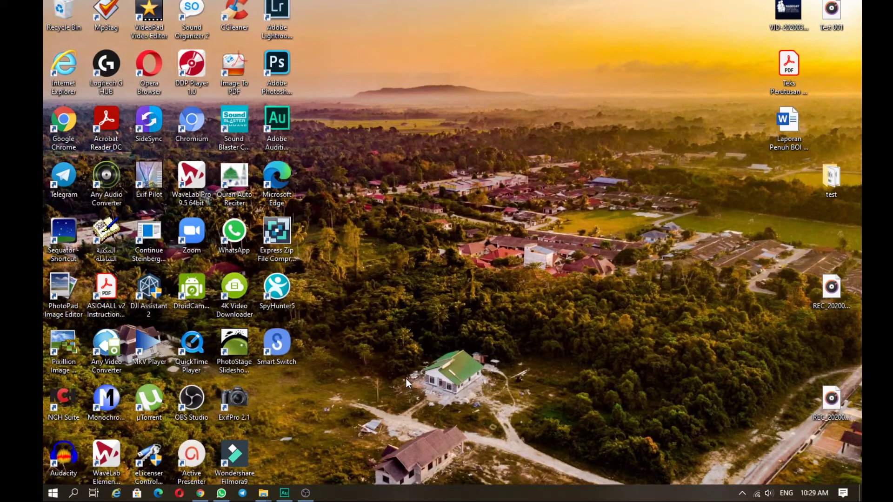
Switch to Telegram and show the received Surah Al Naml ayat 38-44 recording in its download folder.
{"action": "mouse_move", "coordinate": [822, 497]}
{"action": "left_click", "coordinate": [242, 494]}
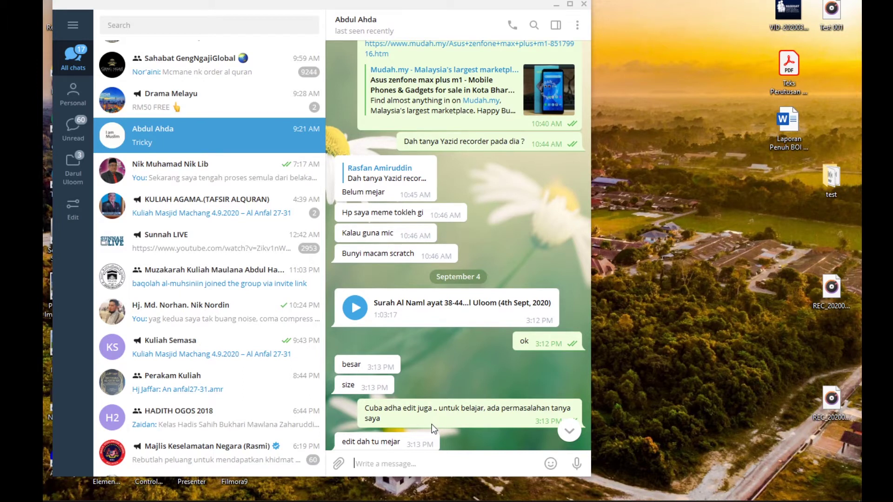
{"action": "right_click", "coordinate": [394, 315]}
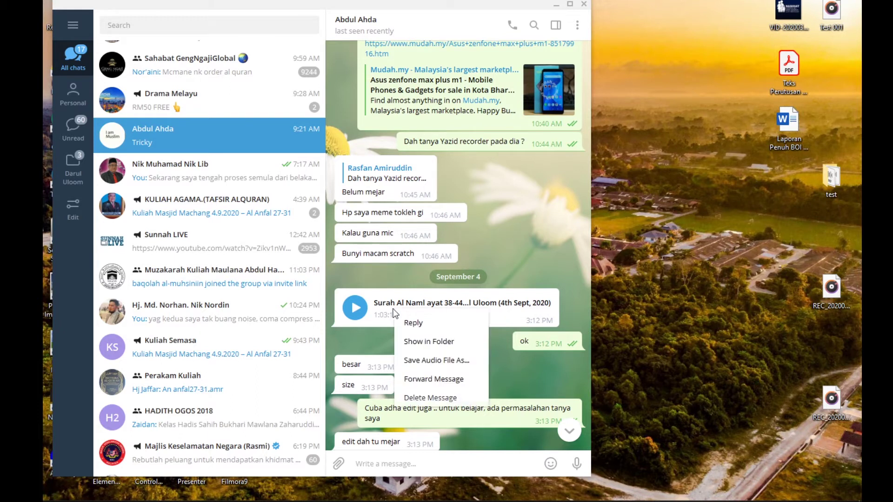
{"action": "left_click", "coordinate": [421, 345]}
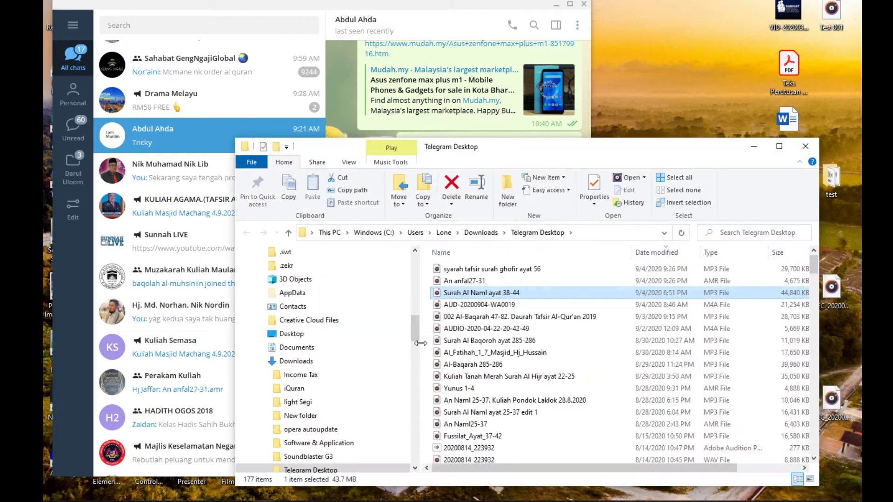
Open the Surah Al Naml ayat 38-44 MP3 file in Audacity.
{"action": "right_click", "coordinate": [490, 295]}
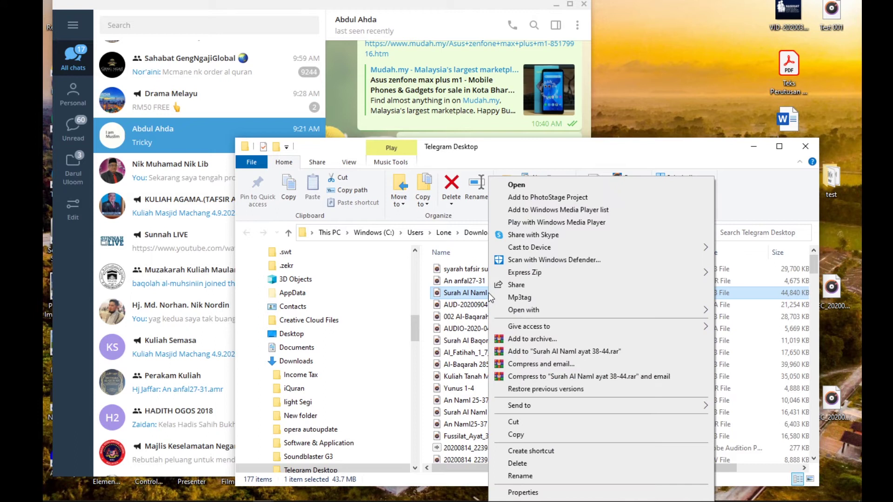
{"action": "mouse_move", "coordinate": [512, 312]}
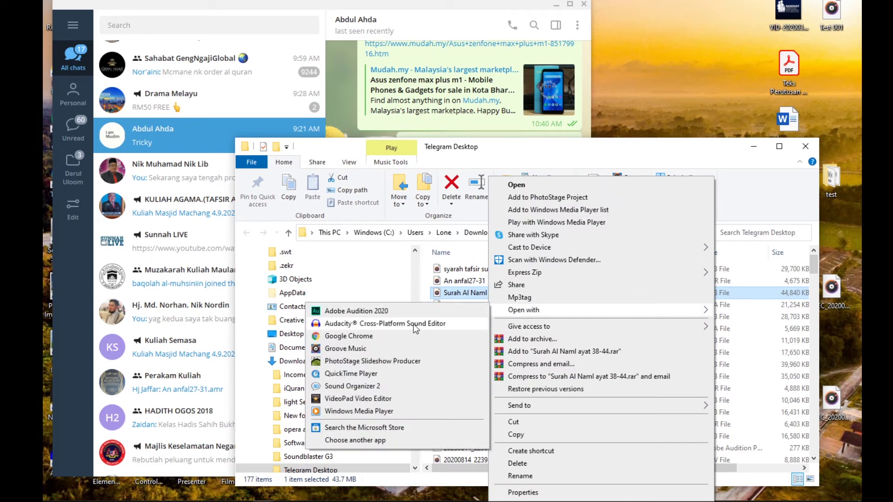
{"action": "left_click", "coordinate": [412, 324]}
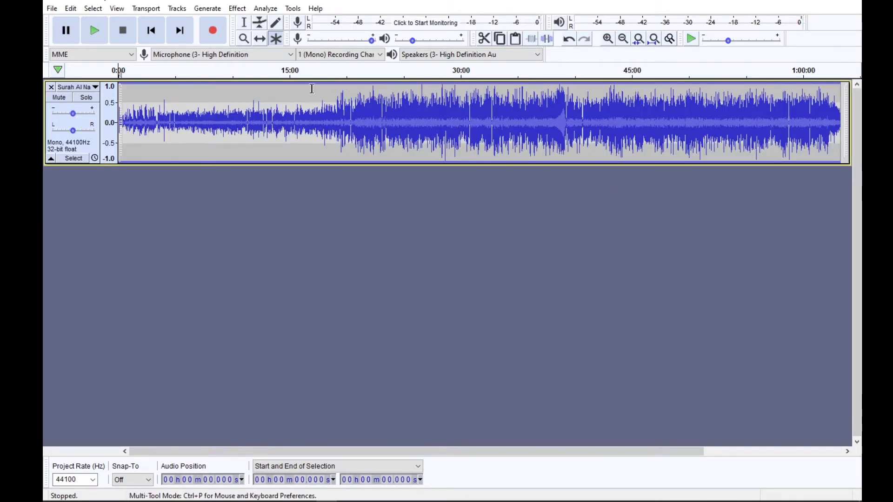
Activate the Selection tool, enlarge the track's height and clear the trial time selection.
{"action": "left_click", "coordinate": [243, 22]}
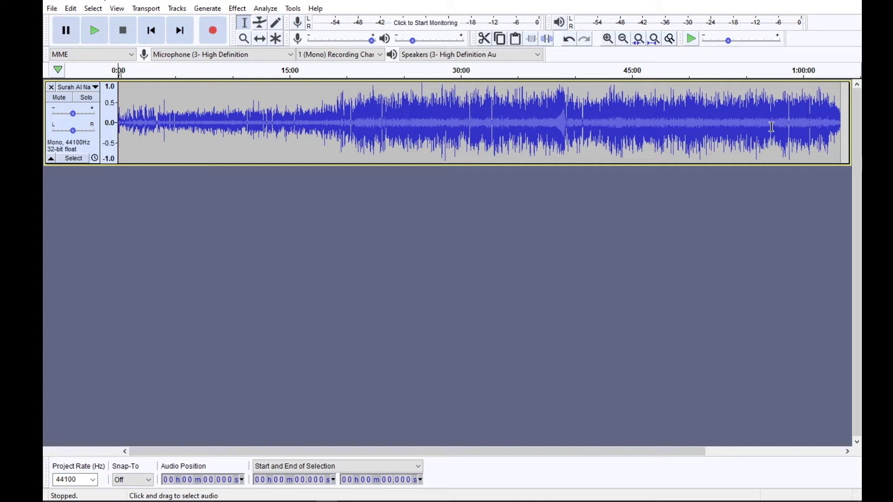
{"action": "left_click_drag", "start_coordinate": [123, 122], "coordinate": [558, 144]}
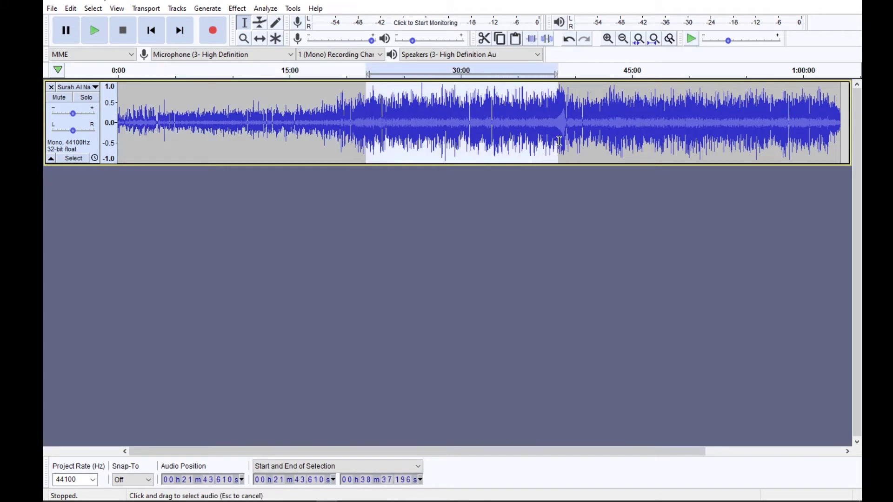
{"action": "left_click_drag", "start_coordinate": [507, 165], "coordinate": [498, 333]}
{"action": "left_click", "coordinate": [577, 251]}
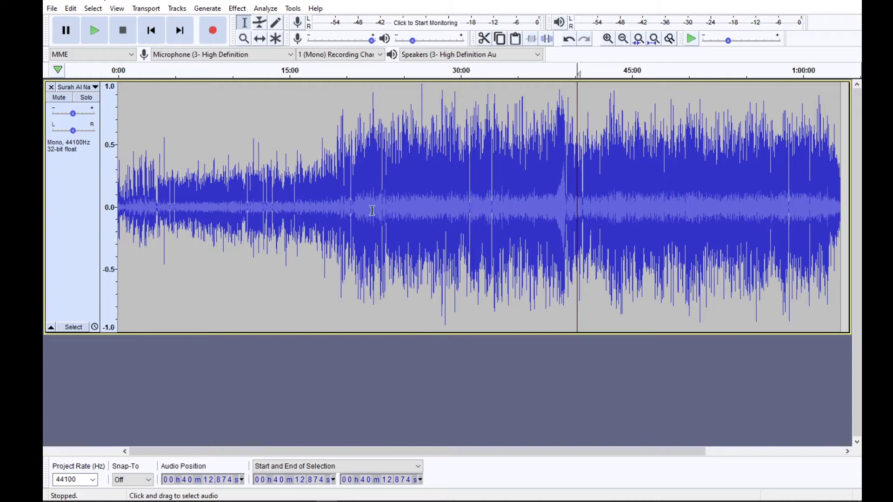
Play short samples of the quiet part from about 7:58 and the loud part from about 44:27.
{"action": "left_click", "coordinate": [209, 209]}
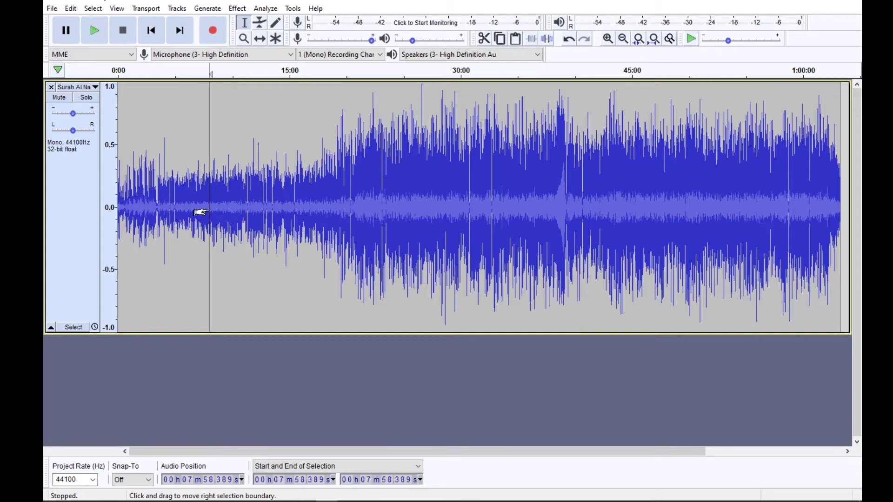
{"action": "left_click", "coordinate": [95, 31]}
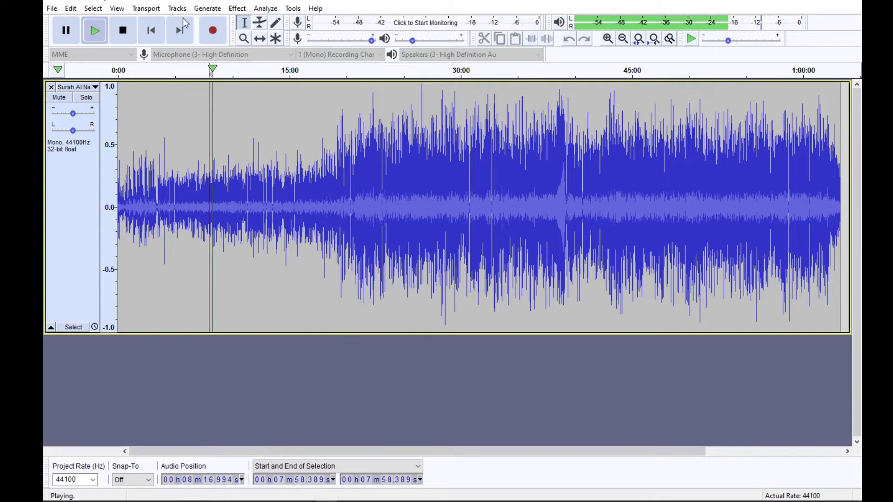
{"action": "left_click", "coordinate": [122, 34]}
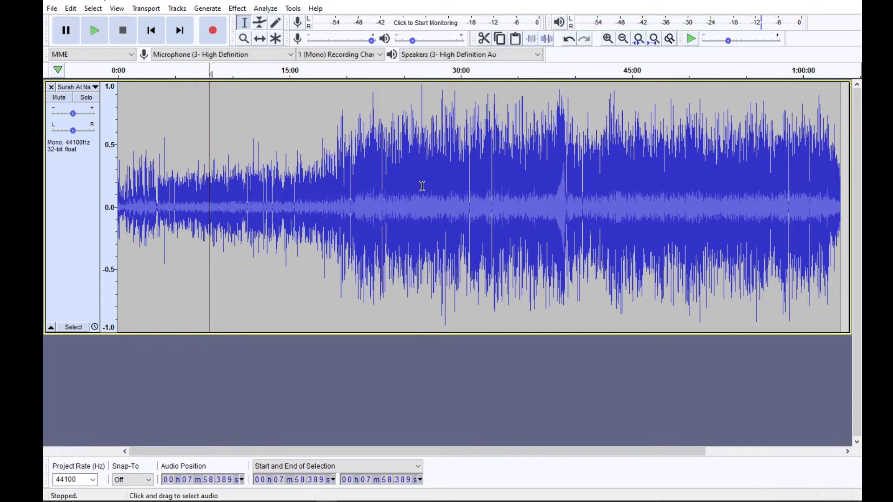
{"action": "left_click", "coordinate": [625, 191]}
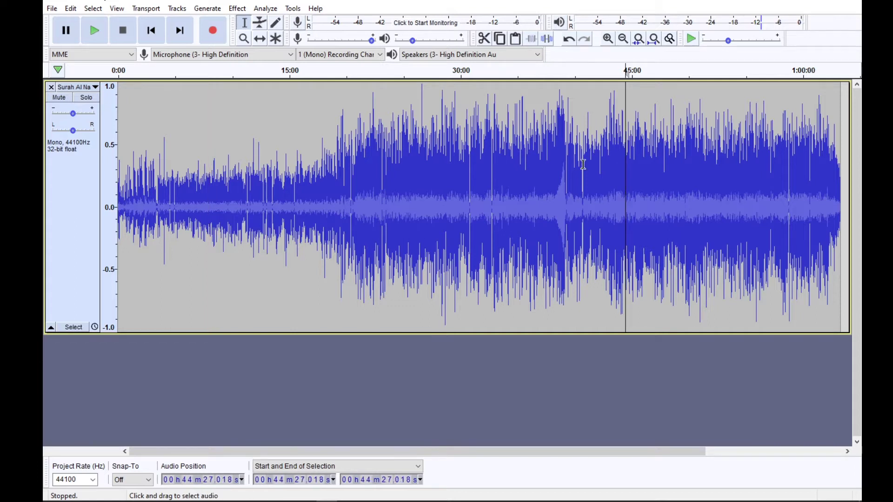
{"action": "left_click", "coordinate": [94, 30]}
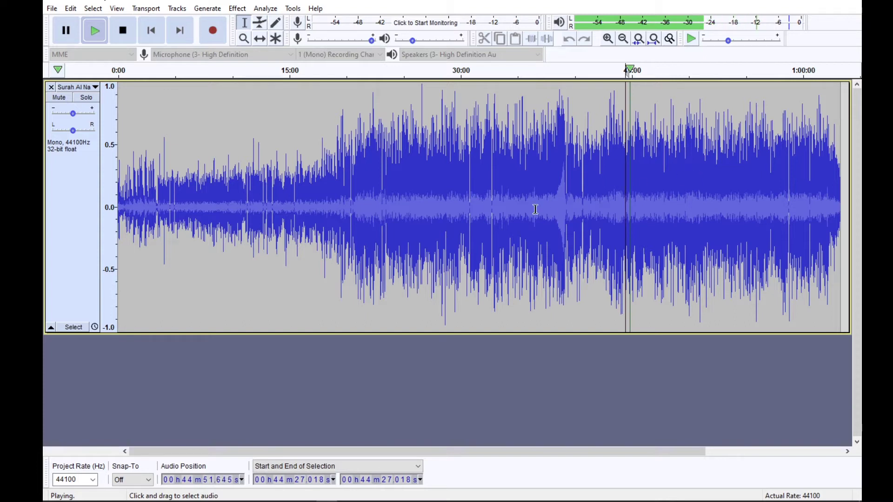
{"action": "left_click", "coordinate": [123, 31]}
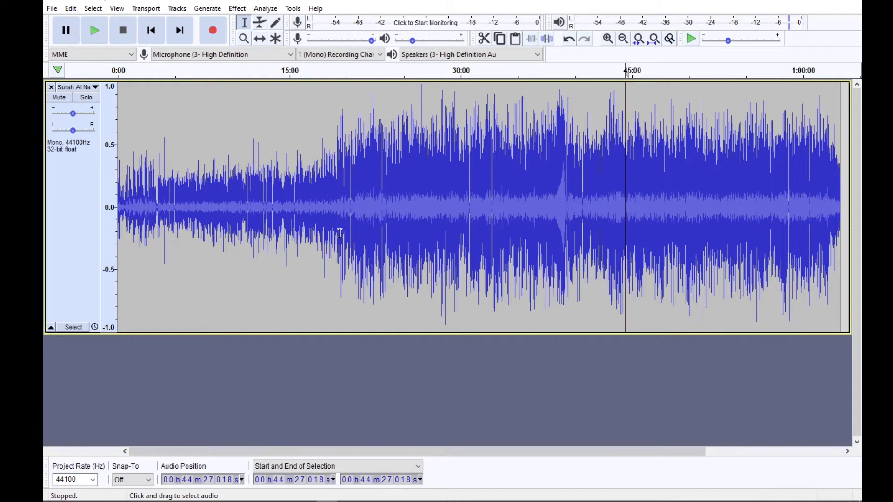
Lower the whole track's amplitude envelope to about 0.5 with the Envelope tool.
{"action": "left_click", "coordinate": [263, 26]}
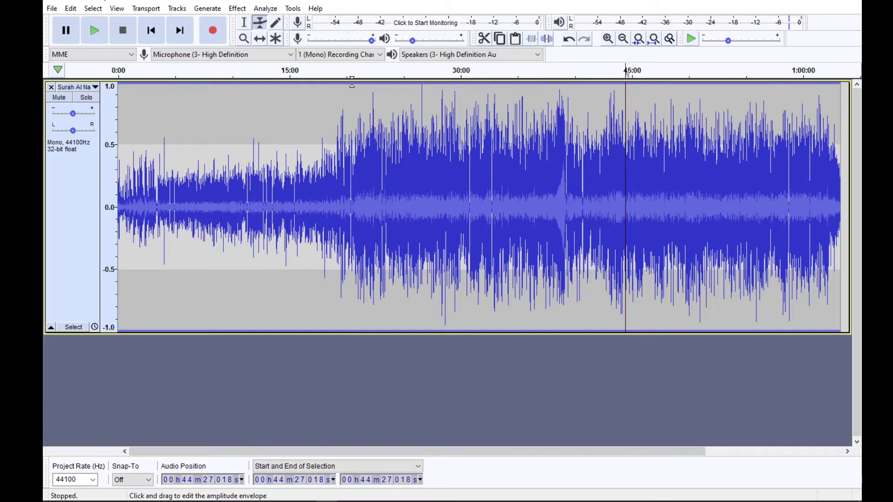
{"action": "left_click_drag", "start_coordinate": [352, 83], "coordinate": [339, 145]}
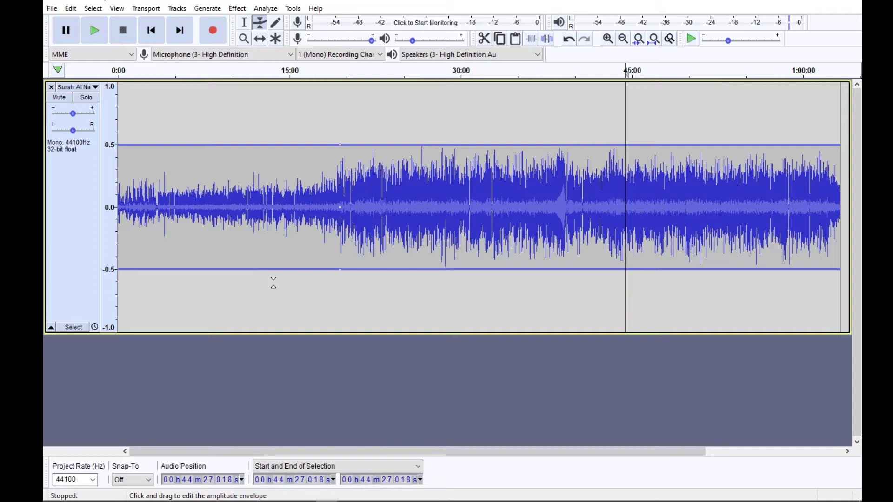
Play the lowered track from about 7:31 and from about 44:18 to compare the volumes.
{"action": "left_click", "coordinate": [244, 23]}
{"action": "left_click", "coordinate": [204, 204]}
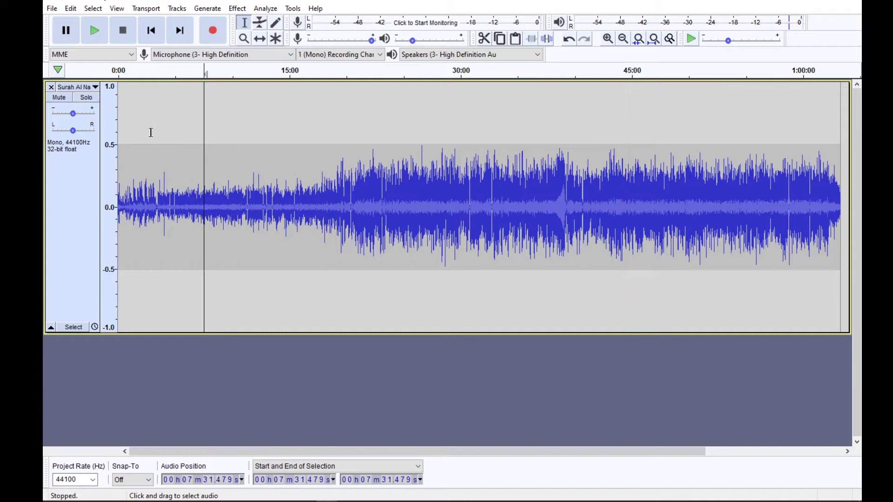
{"action": "left_click", "coordinate": [95, 37]}
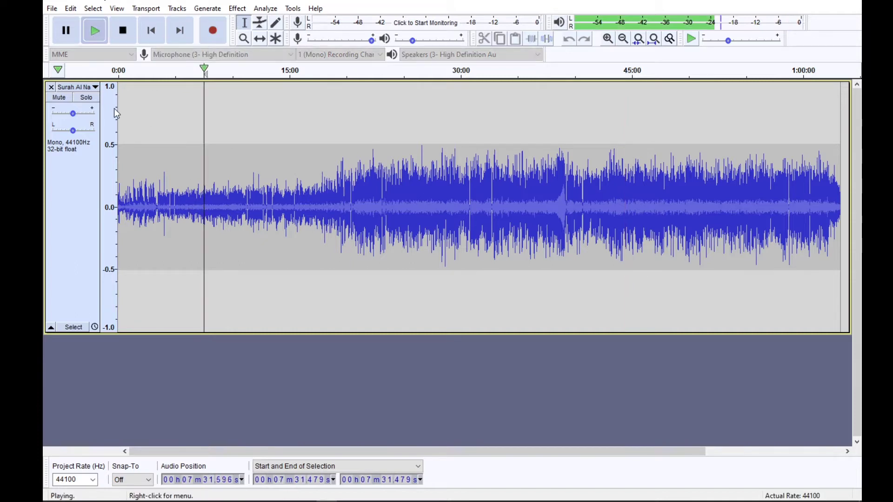
{"action": "left_click", "coordinate": [124, 39]}
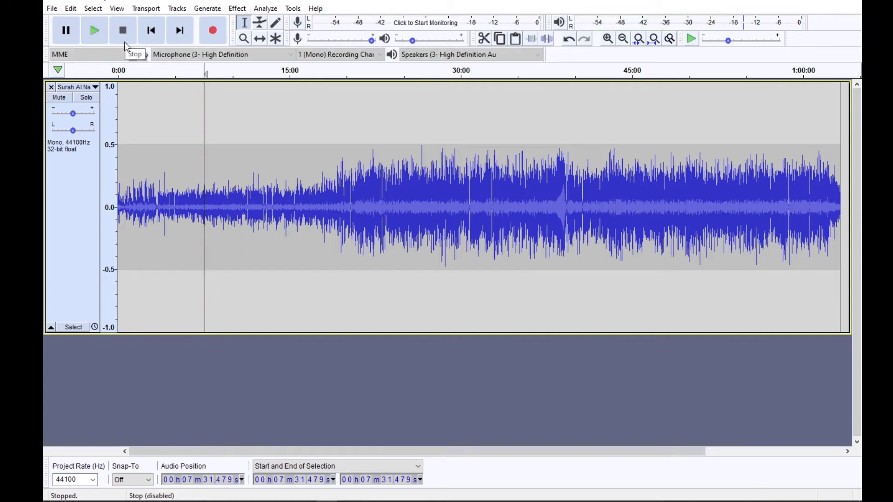
{"action": "left_click", "coordinate": [624, 201]}
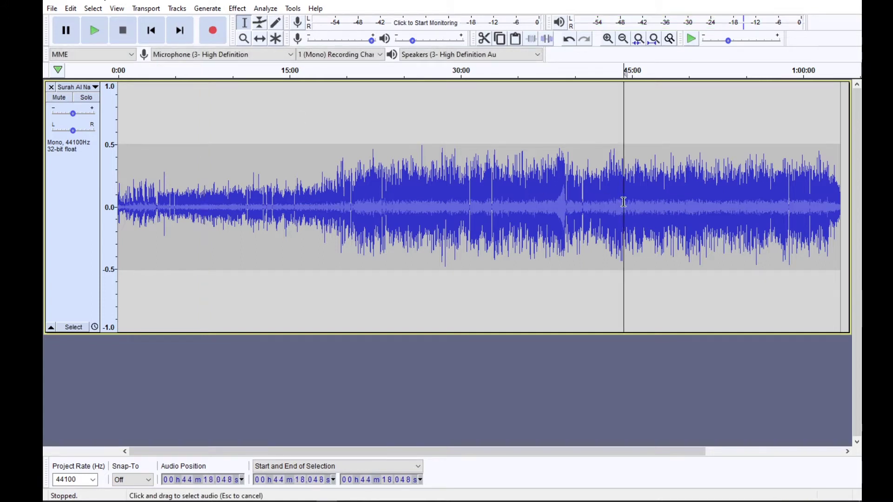
{"action": "left_click", "coordinate": [95, 32]}
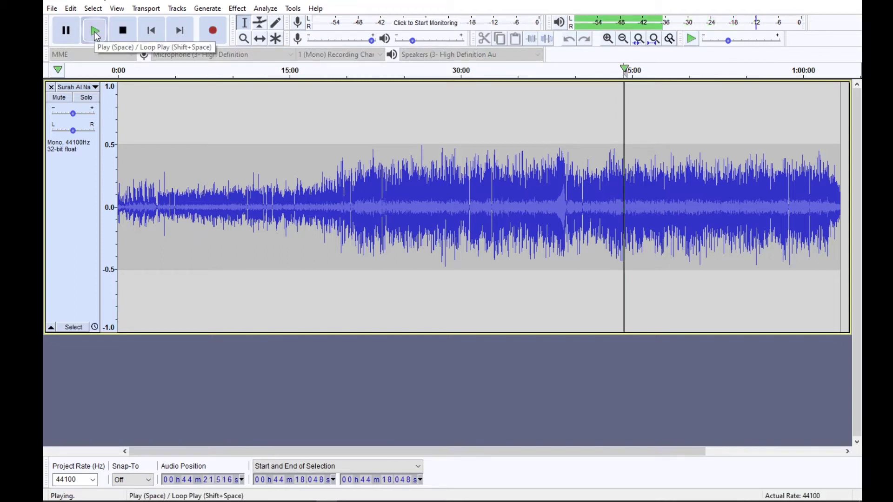
{"action": "left_click", "coordinate": [123, 30]}
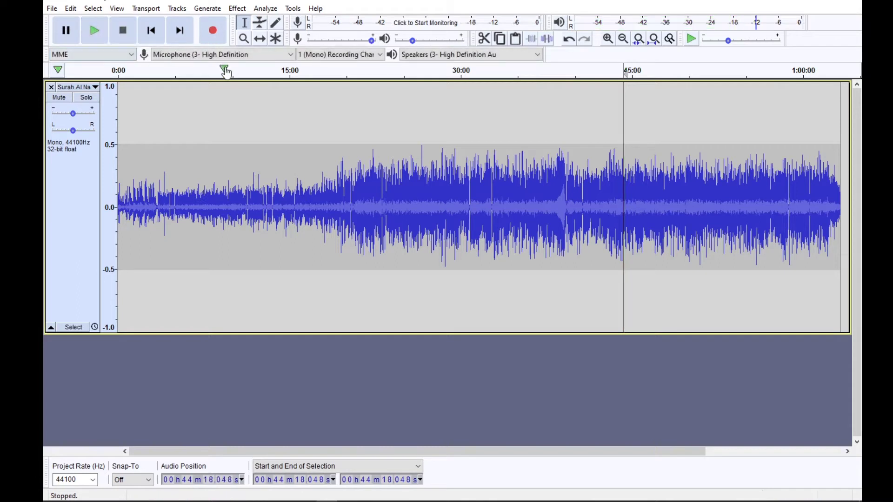
Raise the envelope of the quiet opening part to about 0.8, ending at a control point near 17 minutes.
{"action": "left_click", "coordinate": [264, 24]}
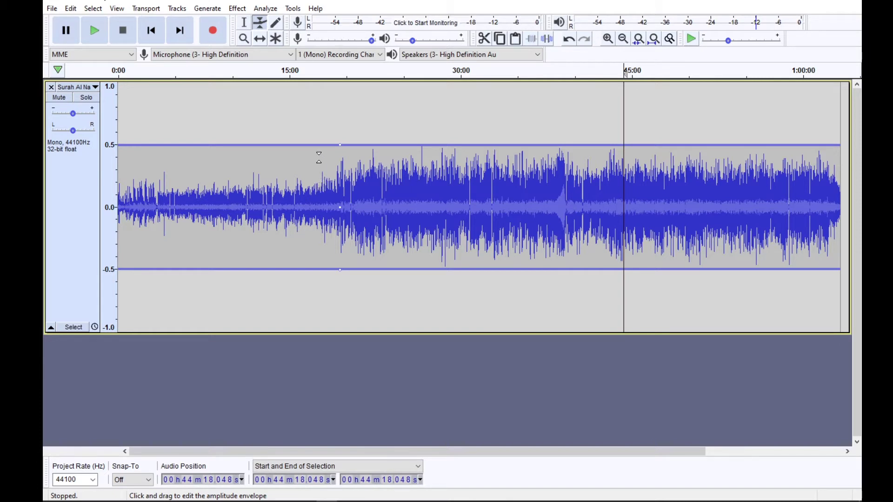
{"action": "left_click_drag", "start_coordinate": [318, 145], "coordinate": [316, 104]}
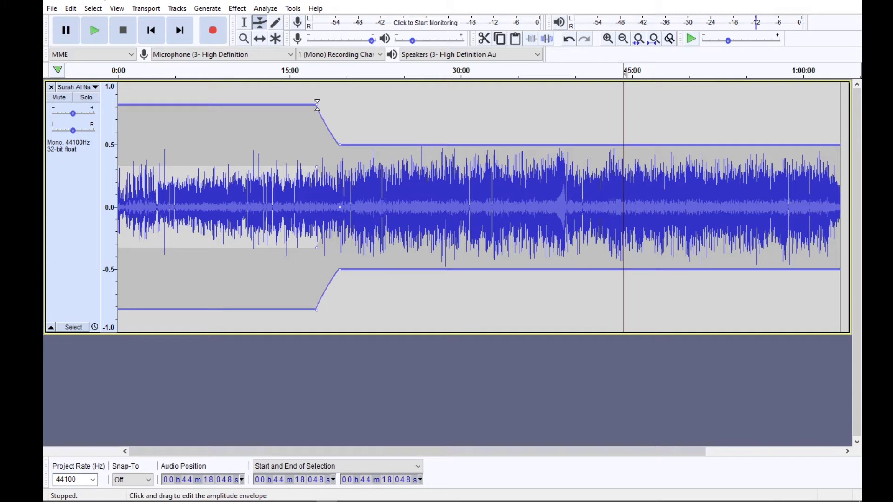
{"action": "left_click_drag", "start_coordinate": [316, 105], "coordinate": [315, 104]}
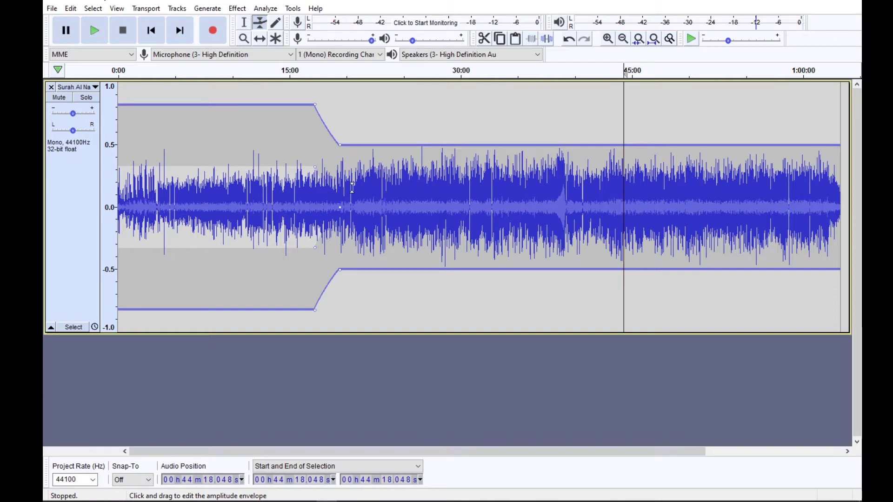
Smooth the envelope's transition to the loud part by shifting its lower control point to about 20 minutes and adding points just after it.
{"action": "left_click", "coordinate": [352, 145]}
{"action": "mouse_move", "coordinate": [342, 144]}
{"action": "left_mouse_down"}
{"action": "mouse_move", "coordinate": [335, 137]}
{"action": "mouse_move", "coordinate": [351, 141]}
{"action": "left_mouse_up"}
{"action": "left_click", "coordinate": [355, 145]}
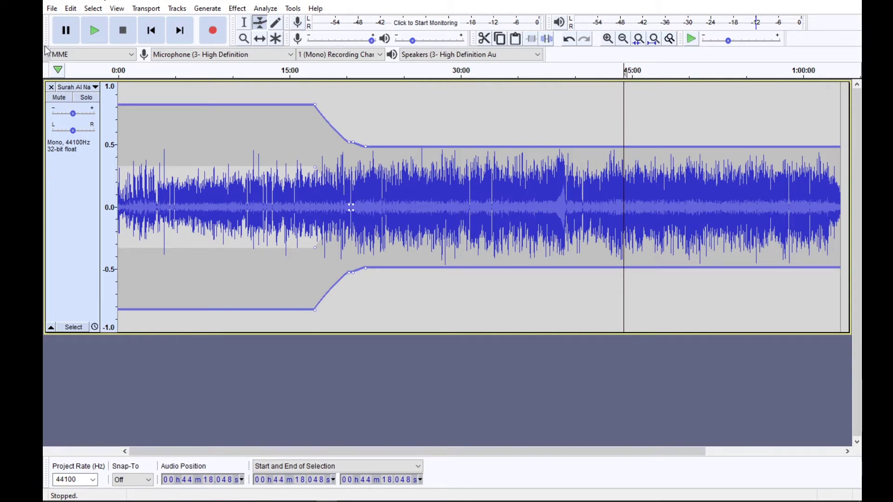
Start a WAV export of the edited recording and choose the Kuliah > AAC Temp > WAVE folder on the Master Albums (I:) drive.
{"action": "left_click", "coordinate": [52, 9]}
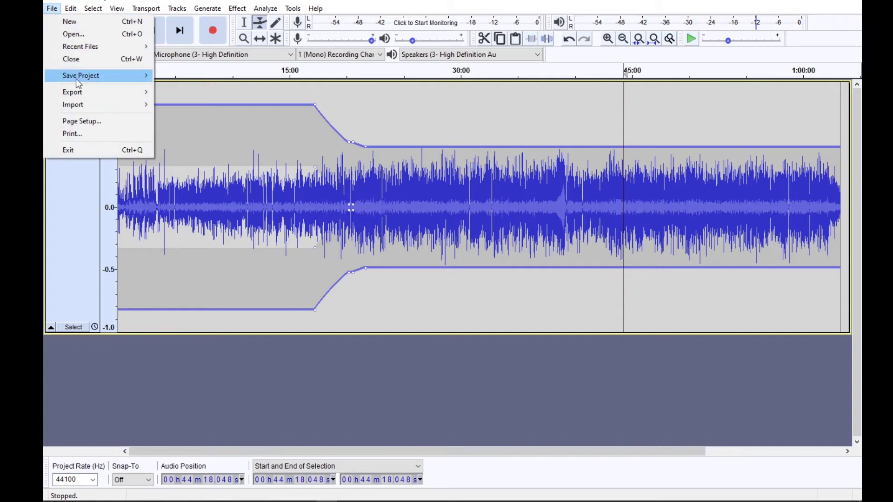
{"action": "mouse_move", "coordinate": [80, 90]}
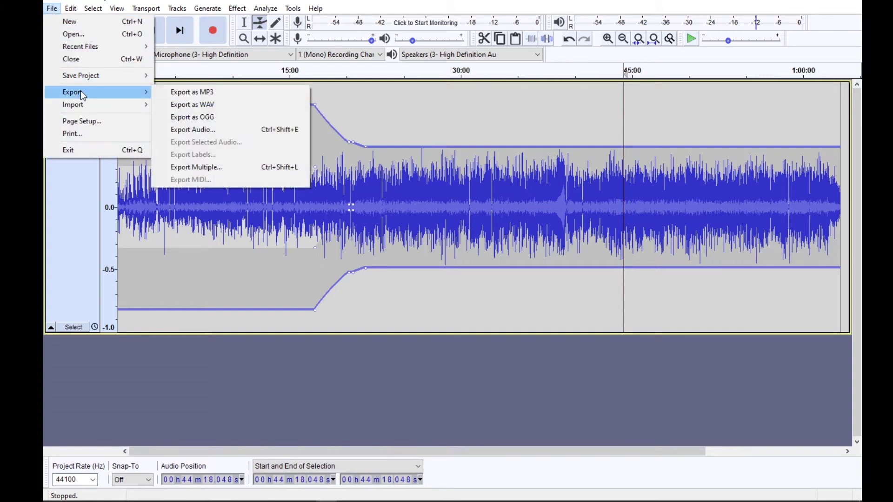
{"action": "left_click", "coordinate": [186, 106]}
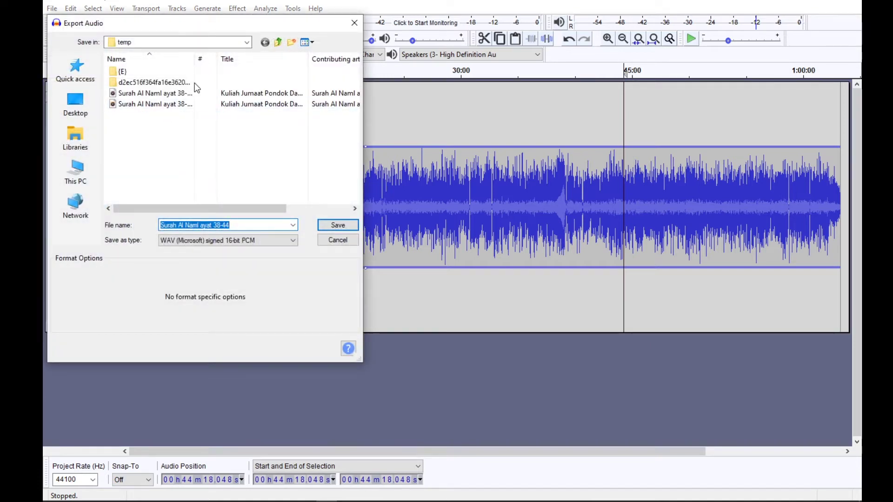
{"action": "left_click", "coordinate": [279, 43]}
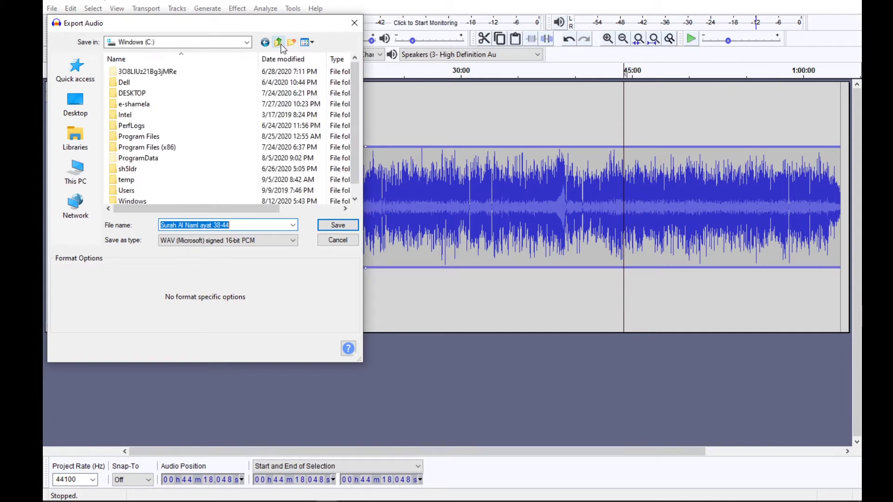
{"action": "left_click", "coordinate": [84, 182]}
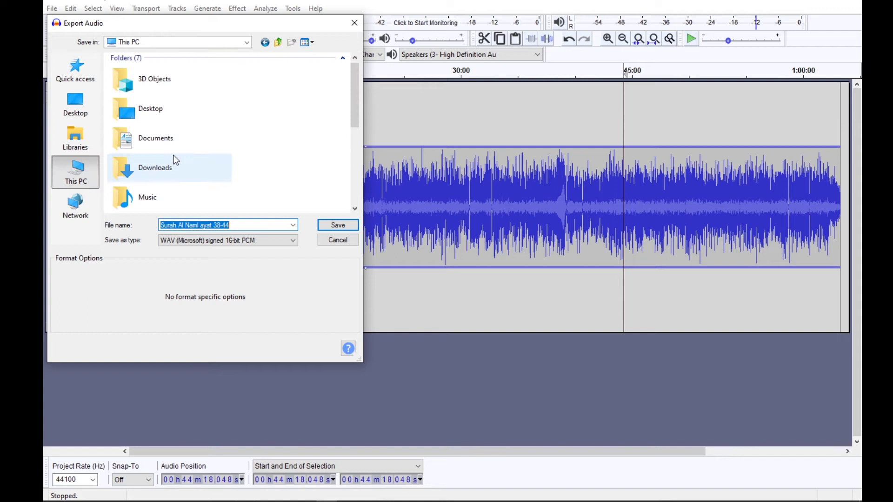
{"action": "scroll", "coordinate": [173, 155], "scroll_direction": "down", "scroll_amount": 3}
{"action": "scroll", "coordinate": [174, 163], "scroll_direction": "down", "scroll_amount": 1}
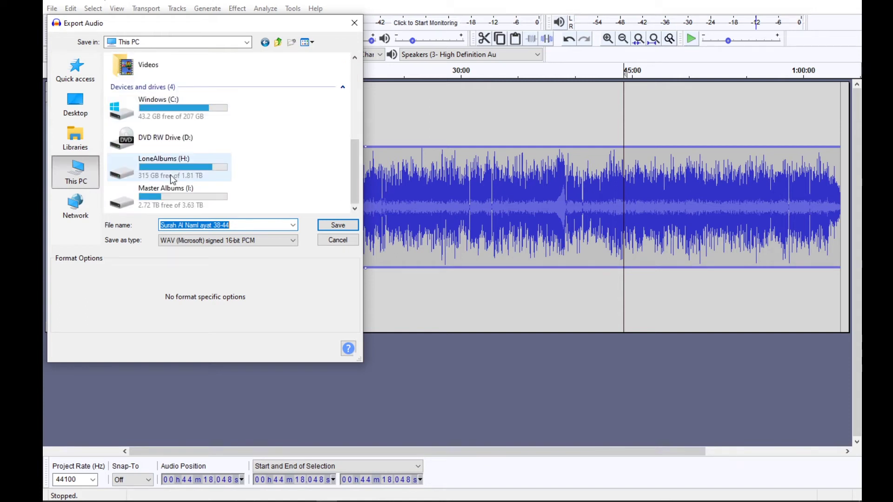
{"action": "left_click", "coordinate": [168, 197]}
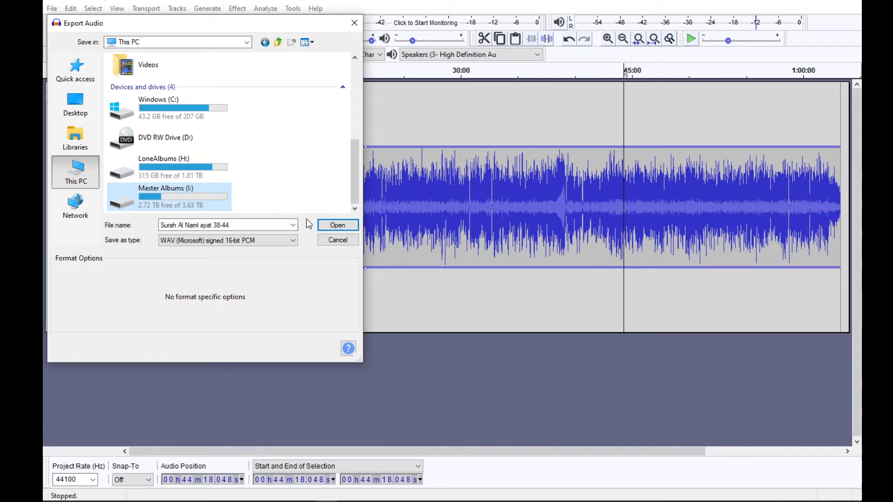
{"action": "double_click", "coordinate": [208, 199]}
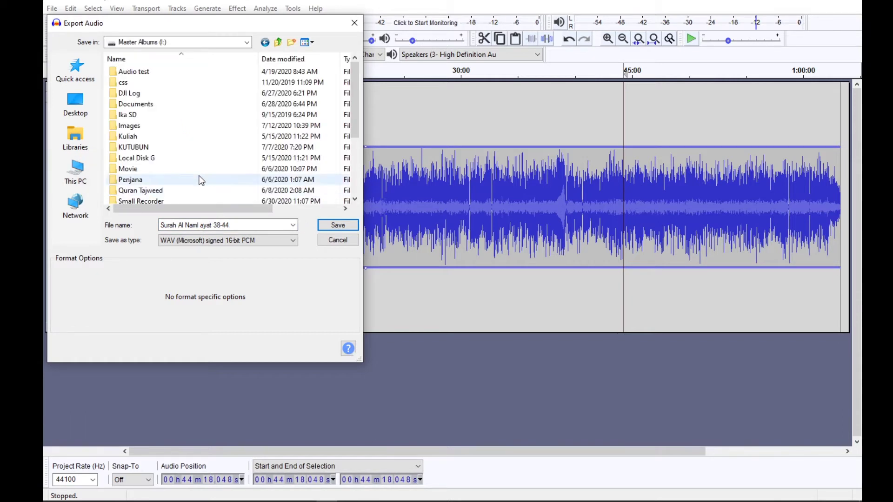
{"action": "double_click", "coordinate": [166, 138]}
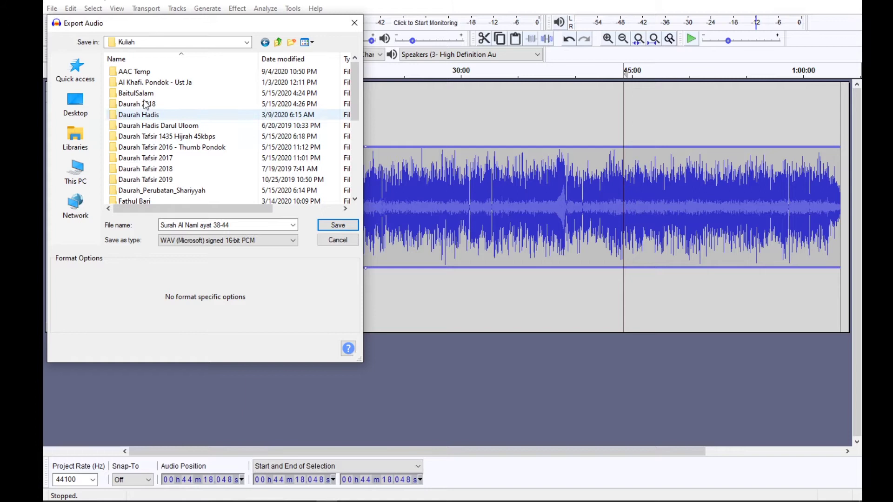
{"action": "double_click", "coordinate": [140, 73]}
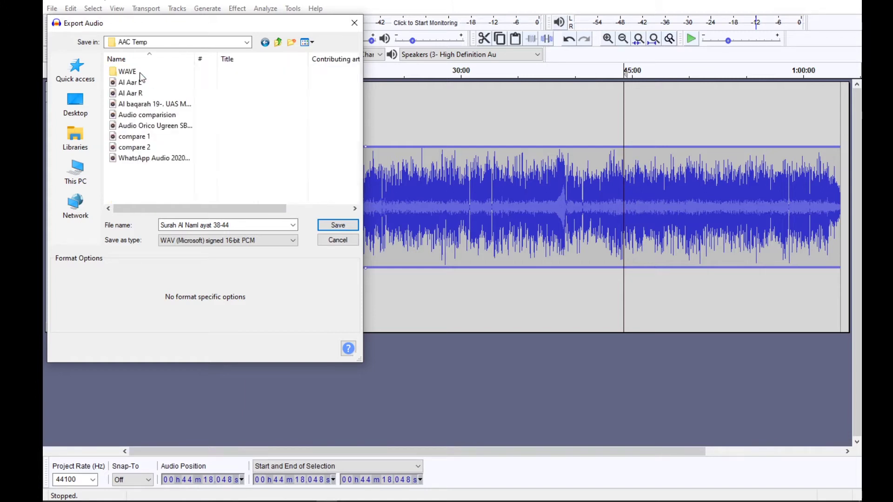
{"action": "double_click", "coordinate": [129, 74]}
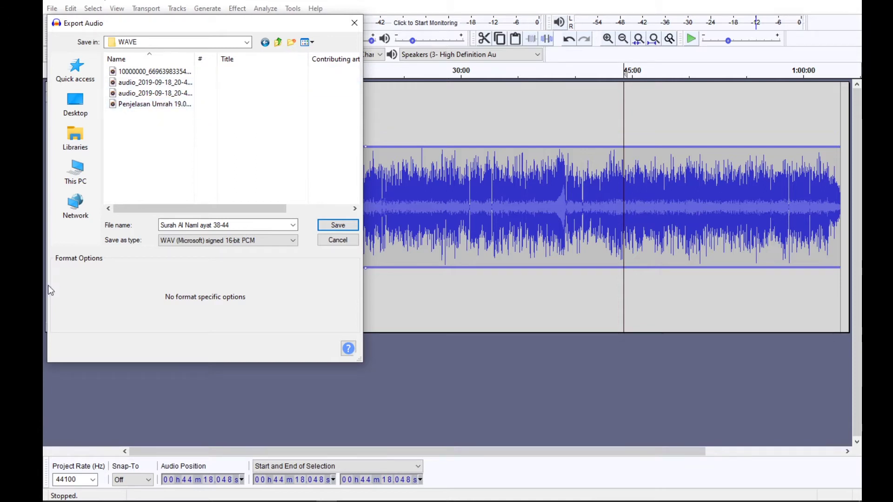
Name the export "Surah Al Naml ayat 38-44 Edit 1" and save it as signed 16-bit PCM WAV, keeping the existing metadata tags.
{"action": "left_click", "coordinate": [199, 226]}
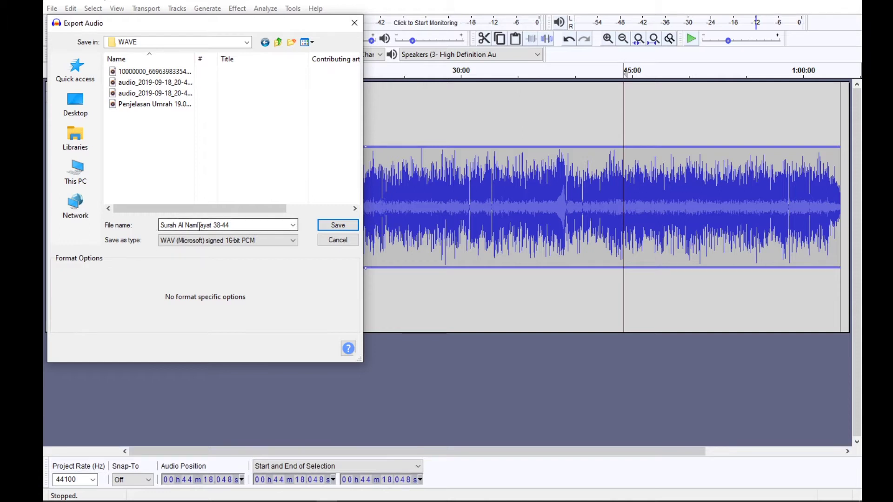
{"action": "key", "text": "ctrl+a"}
{"action": "left_click", "coordinate": [240, 227]}
{"action": "type", "text": "Edit 1"}
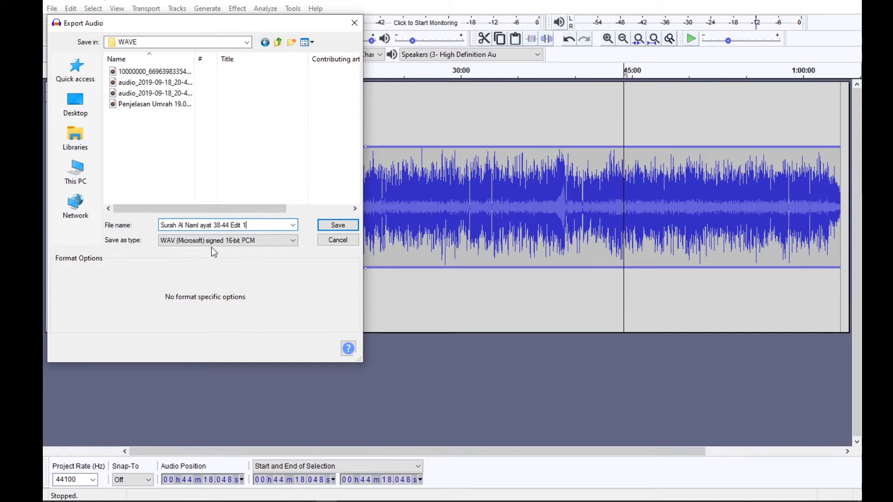
{"action": "left_click", "coordinate": [348, 227]}
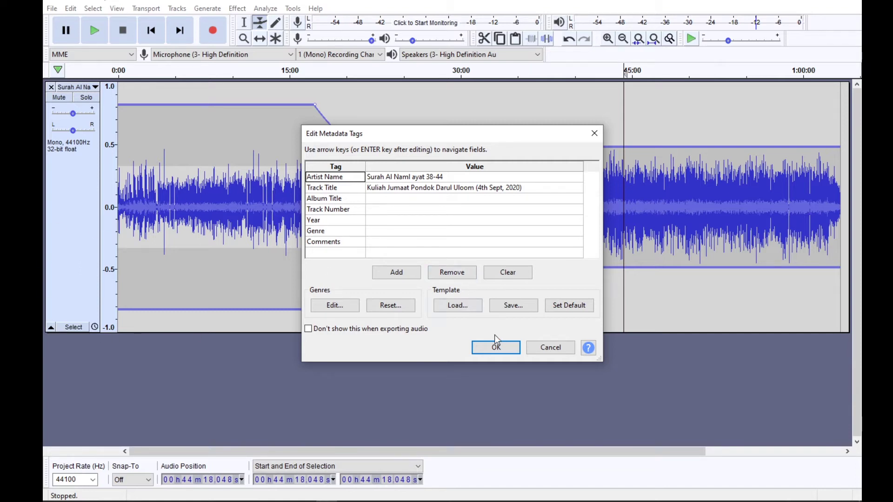
{"action": "left_click", "coordinate": [494, 348]}
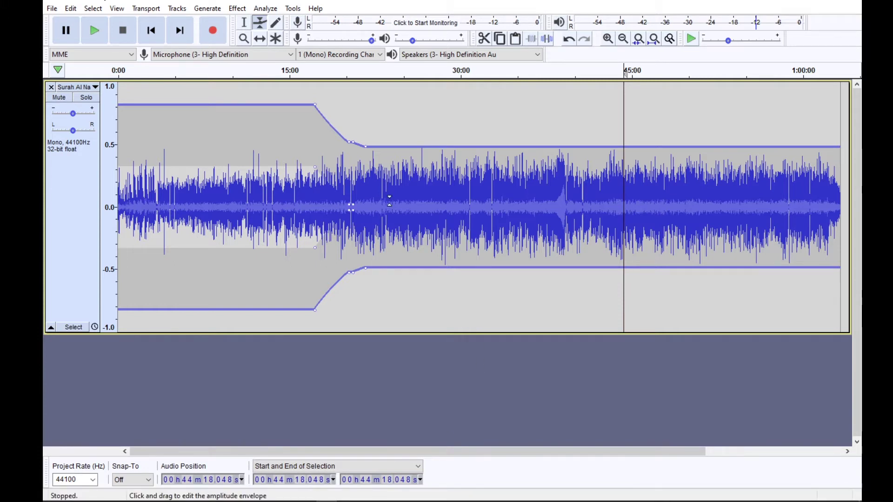
Close the current project without saving its changes.
{"action": "left_click", "coordinate": [51, 8]}
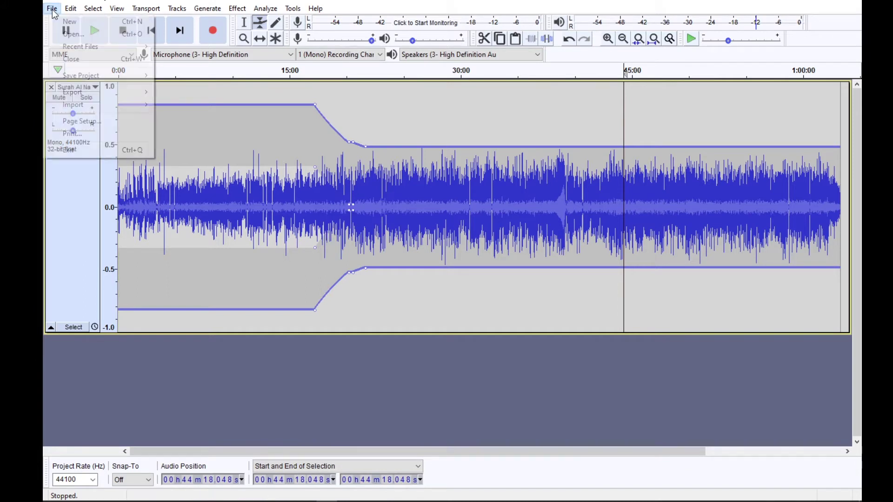
{"action": "left_click", "coordinate": [71, 61]}
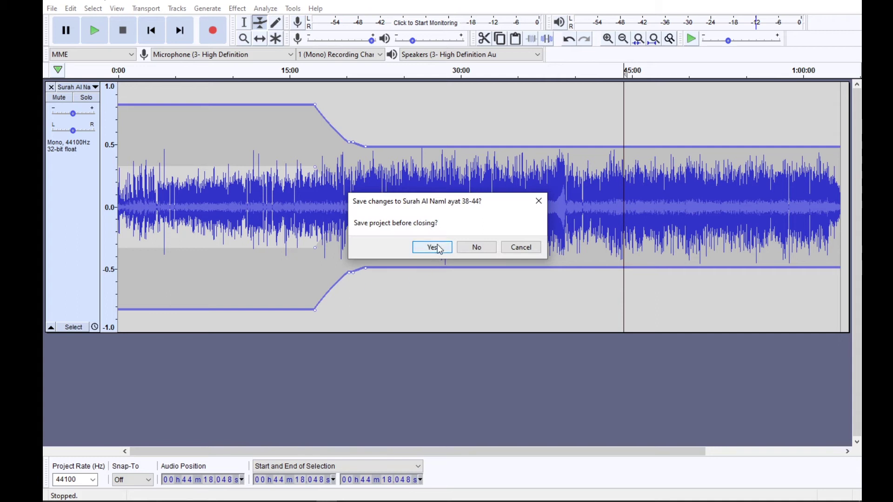
{"action": "left_click", "coordinate": [469, 248]}
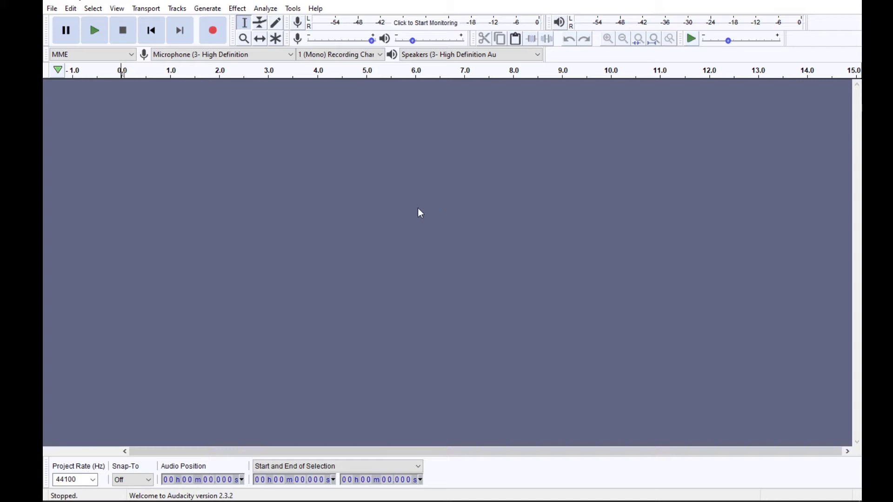
Open the exported WAV recording and enlarge its track height to fill most of the workspace.
{"action": "left_click", "coordinate": [52, 8]}
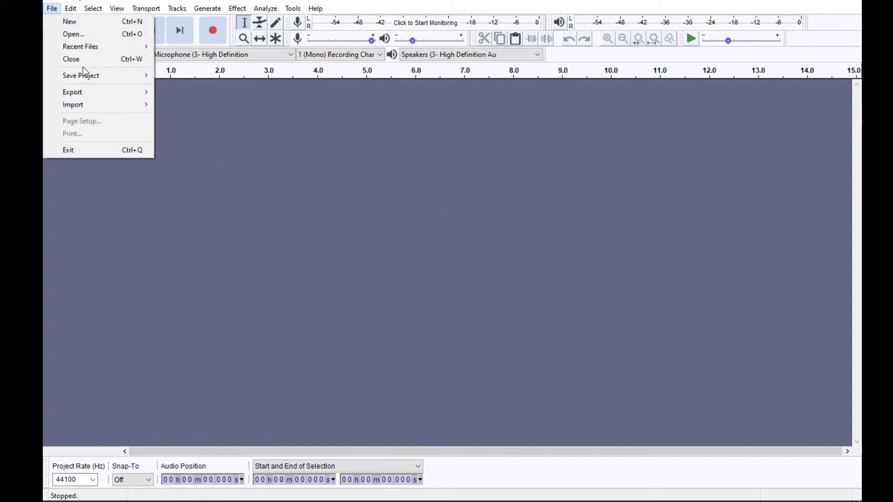
{"action": "left_click", "coordinate": [76, 35]}
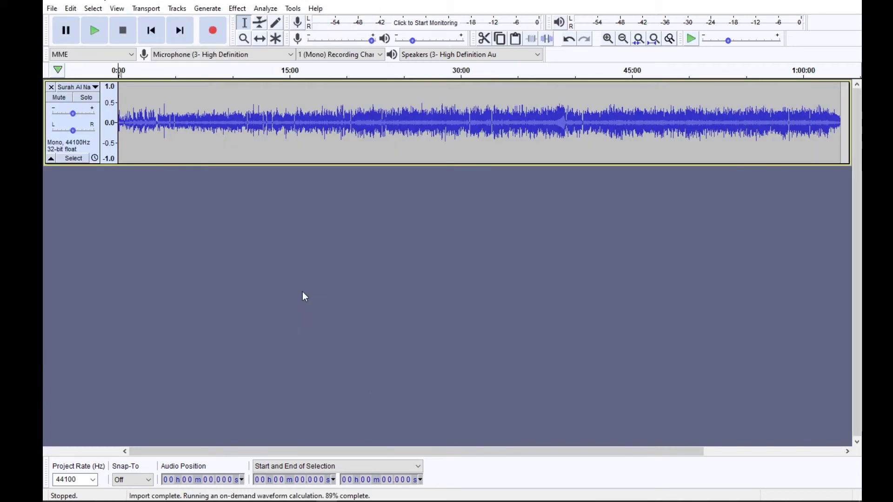
{"action": "left_click_drag", "start_coordinate": [401, 165], "coordinate": [389, 389]}
Play the exported recording from about 8:10 and from about 44:15 to compare the volumes of both parts.
{"action": "left_click", "coordinate": [305, 258]}
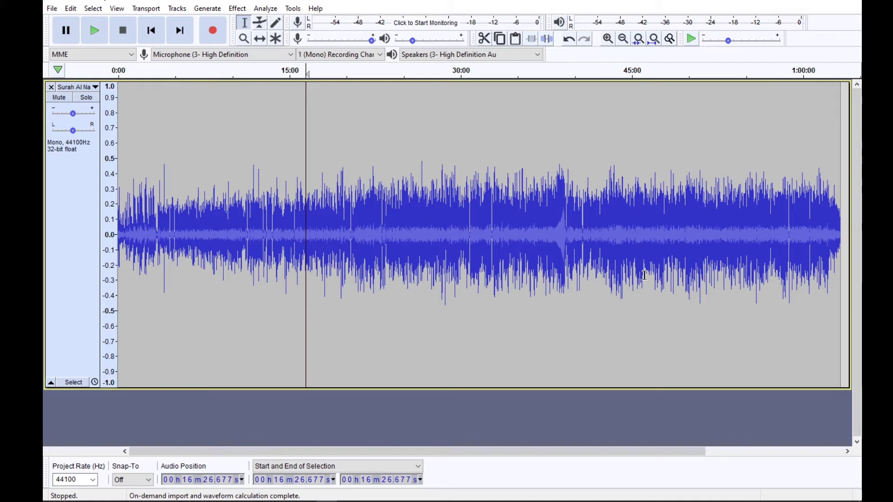
{"action": "left_click", "coordinate": [211, 223]}
{"action": "left_click", "coordinate": [92, 32]}
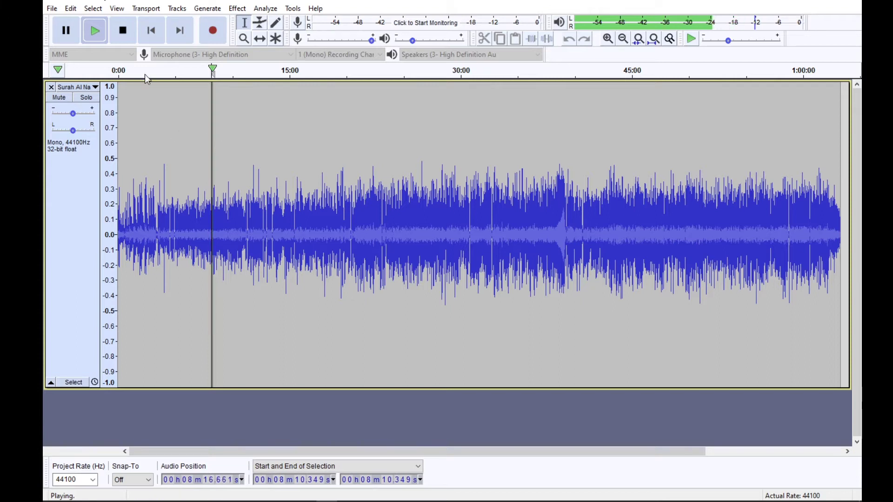
{"action": "left_click", "coordinate": [124, 33]}
{"action": "left_click", "coordinate": [623, 230]}
{"action": "left_click", "coordinate": [98, 30]}
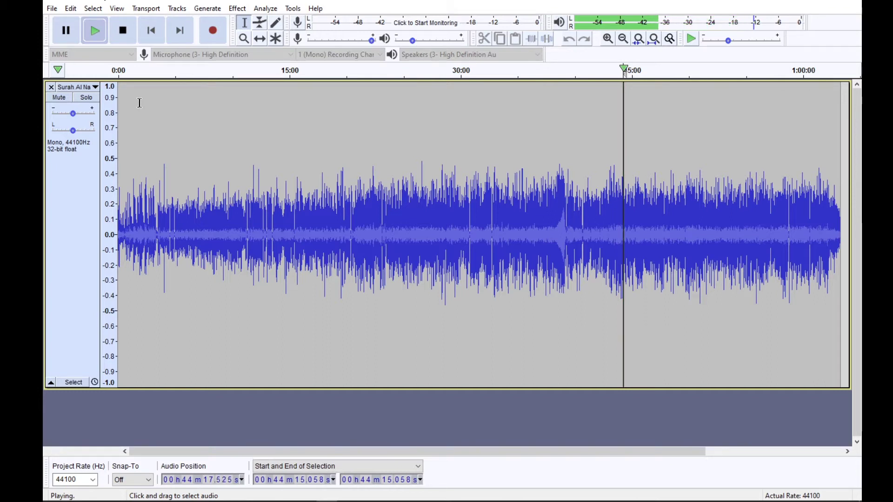
{"action": "key", "text": "space"}
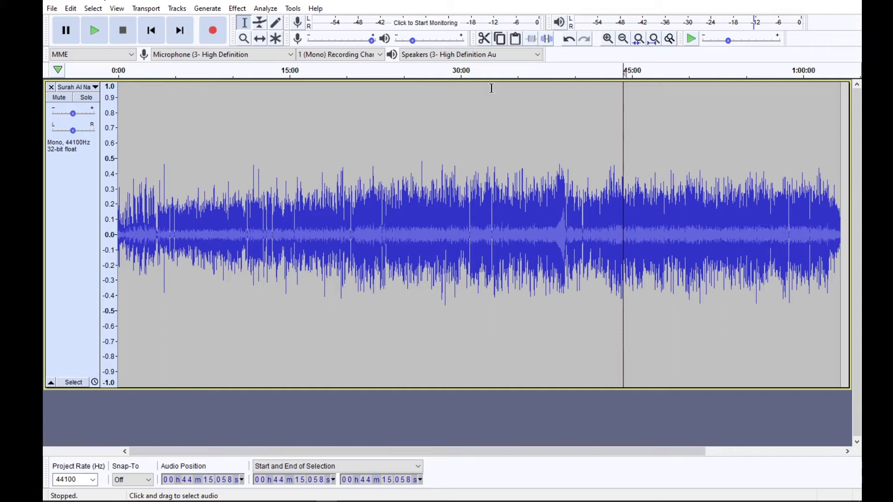
Examine the waveform of the loud part up close around 40:40, then return to an overview of the whole recording.
{"action": "left_click", "coordinate": [611, 44]}
{"action": "left_click", "coordinate": [611, 44]}
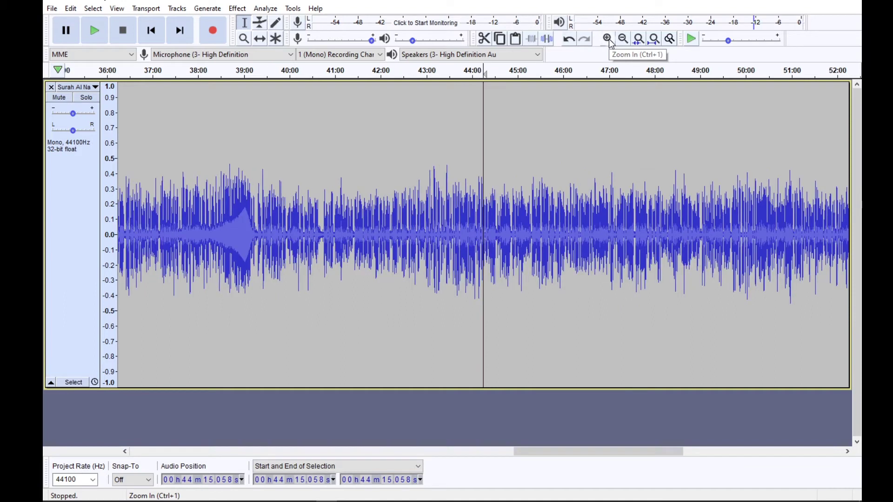
{"action": "left_click", "coordinate": [244, 45]}
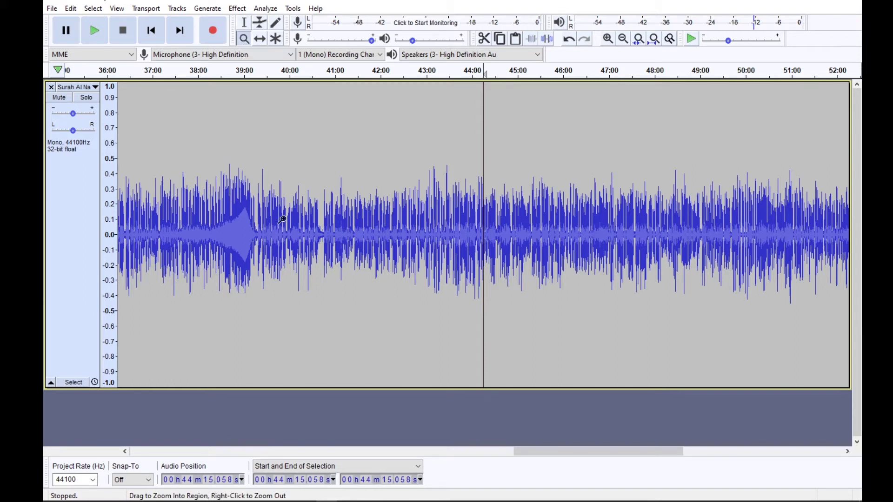
{"action": "left_click", "coordinate": [319, 236]}
{"action": "left_click", "coordinate": [319, 237]}
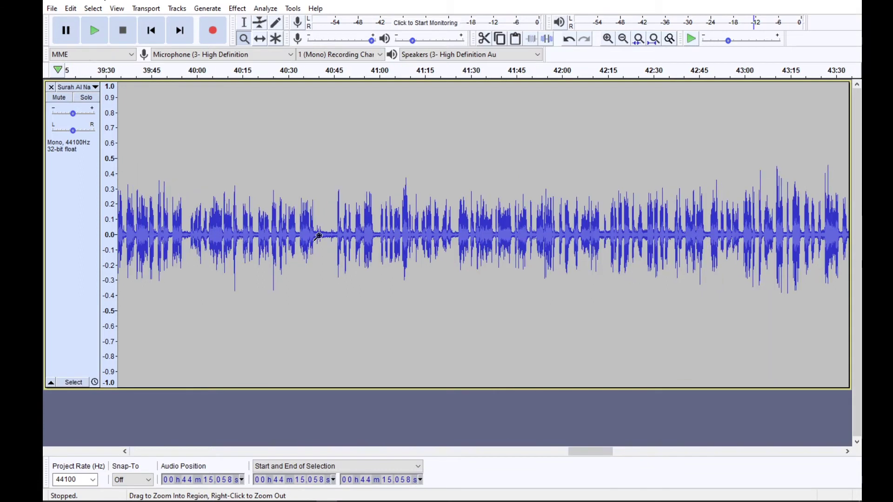
{"action": "left_click", "coordinate": [319, 236]}
{"action": "right_click", "coordinate": [318, 236]}
{"action": "right_click", "coordinate": [318, 236]}
{"action": "right_click", "coordinate": [318, 236]}
{"action": "right_click", "coordinate": [319, 237]}
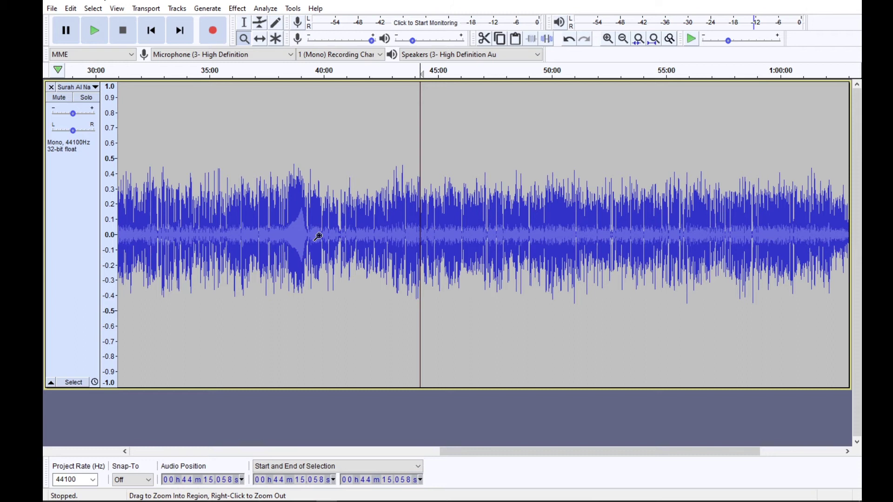
{"action": "right_click", "coordinate": [316, 236]}
{"action": "right_click", "coordinate": [338, 243]}
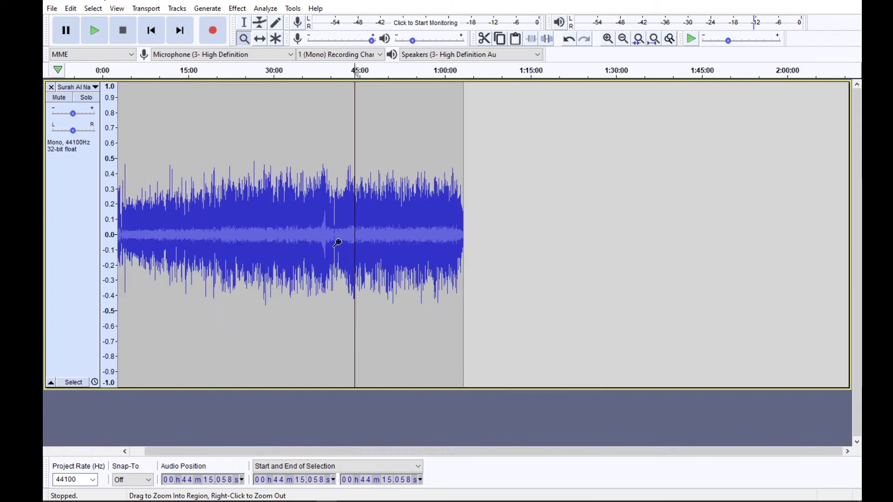
Examine the waveform peaks and pauses up close in the earlier part, between about 7:30 and 21 minutes.
{"action": "left_click", "coordinate": [139, 233]}
{"action": "left_click", "coordinate": [139, 234]}
{"action": "left_click", "coordinate": [138, 234]}
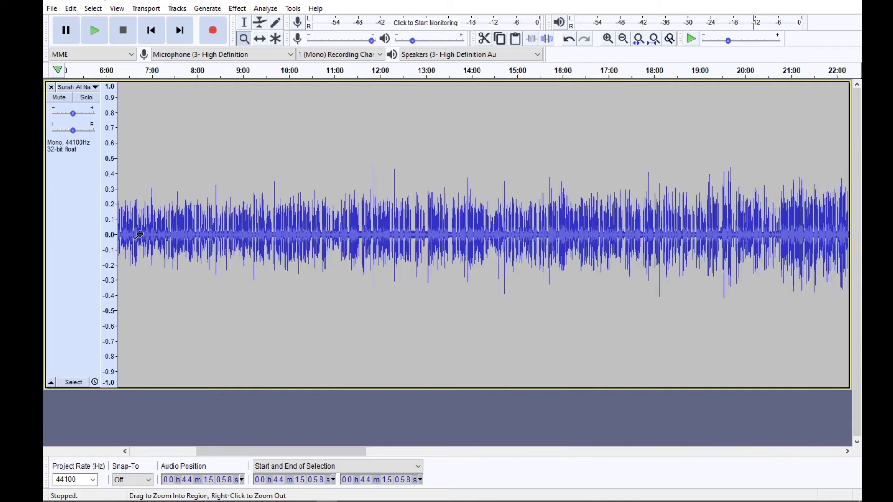
{"action": "left_click", "coordinate": [151, 235]}
{"action": "left_click", "coordinate": [285, 238]}
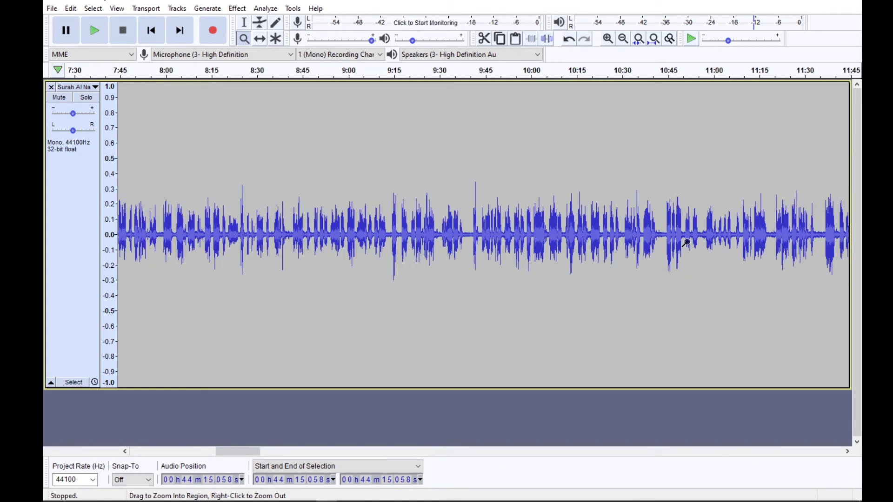
{"action": "left_click", "coordinate": [423, 242]}
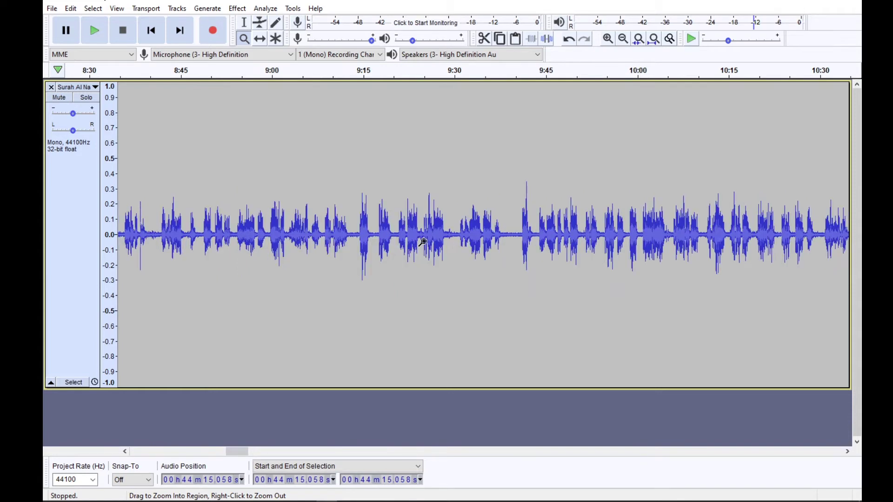
{"action": "right_click", "coordinate": [503, 240]}
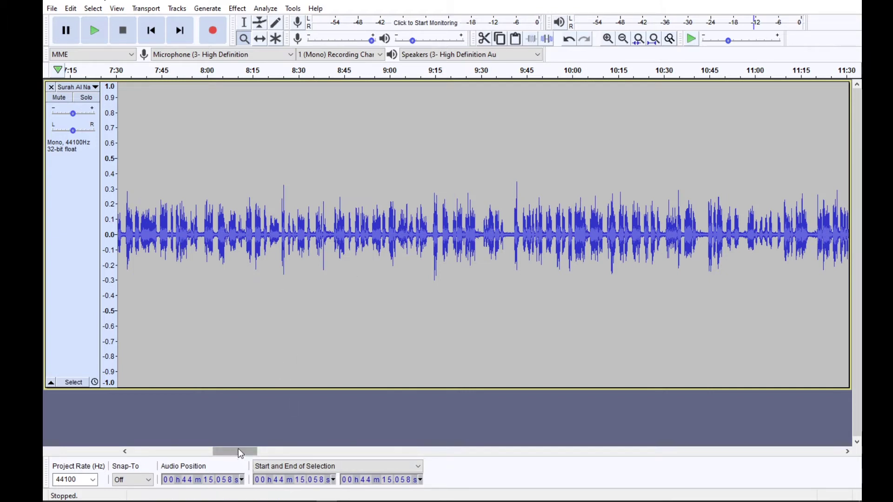
{"action": "left_click_drag", "start_coordinate": [238, 450], "coordinate": [372, 463]}
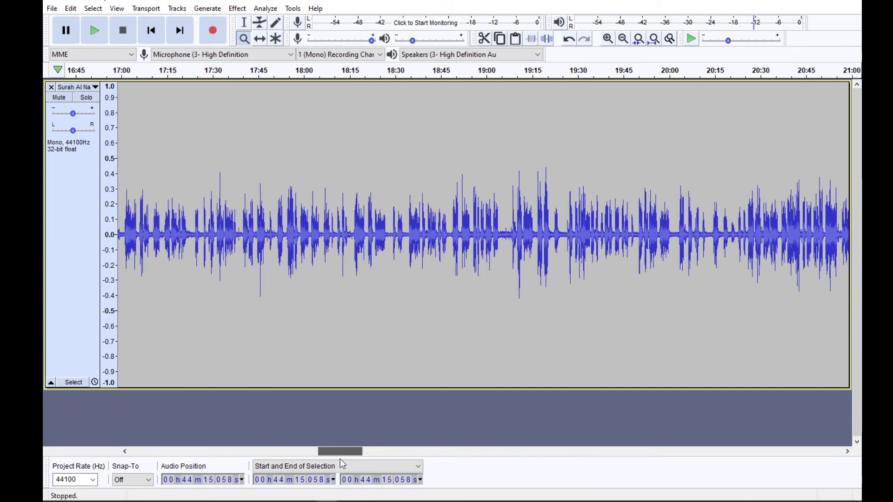
{"action": "left_click_drag", "start_coordinate": [343, 464], "coordinate": [247, 455]}
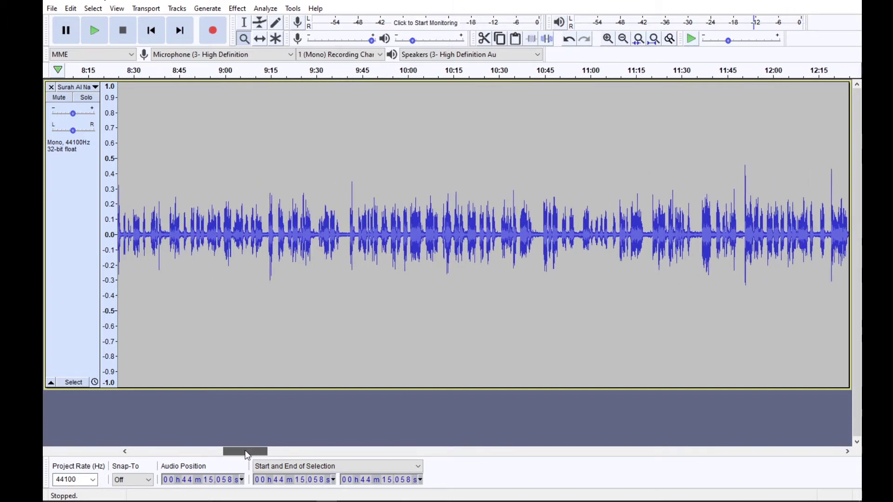
Select the quiet pause between words from about 9:38 to 9:41 in the recording.
{"action": "left_click", "coordinate": [342, 238]}
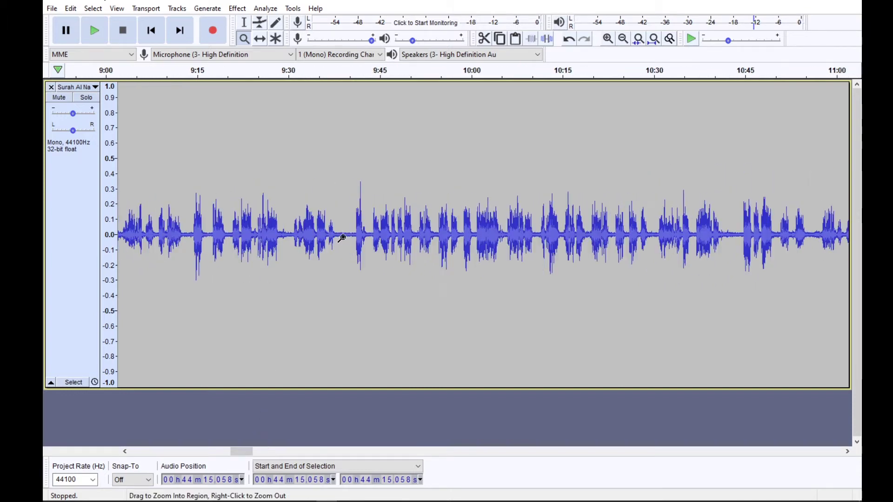
{"action": "left_click_drag", "start_coordinate": [342, 238], "coordinate": [345, 240]}
{"action": "right_click", "coordinate": [367, 239]}
{"action": "right_click", "coordinate": [369, 240]}
{"action": "right_click", "coordinate": [368, 239]}
{"action": "right_click", "coordinate": [367, 239]}
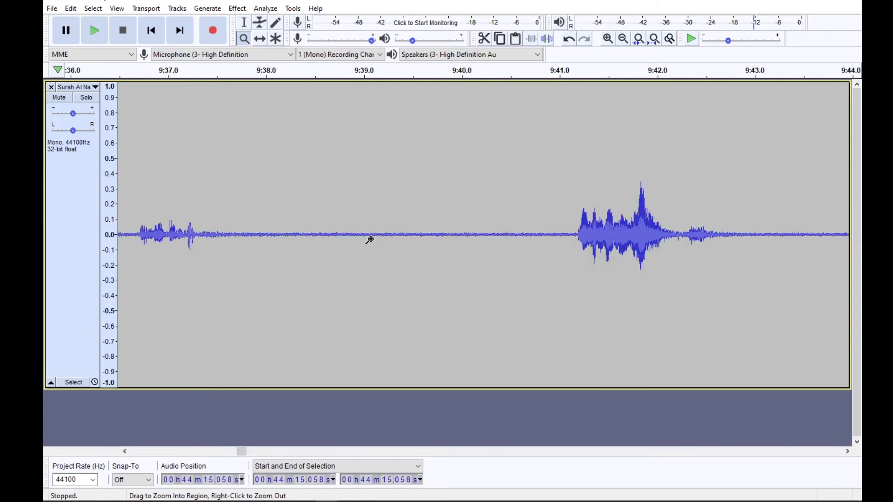
{"action": "right_click", "coordinate": [367, 239]}
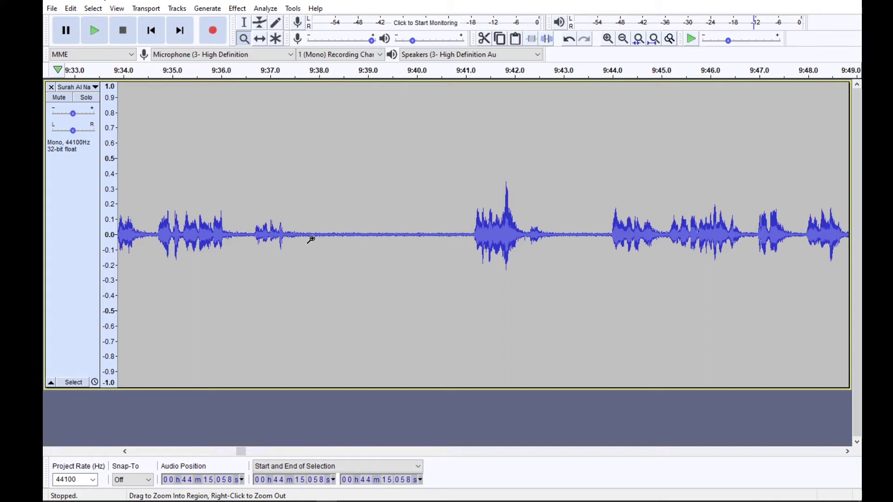
{"action": "left_click", "coordinate": [244, 22]}
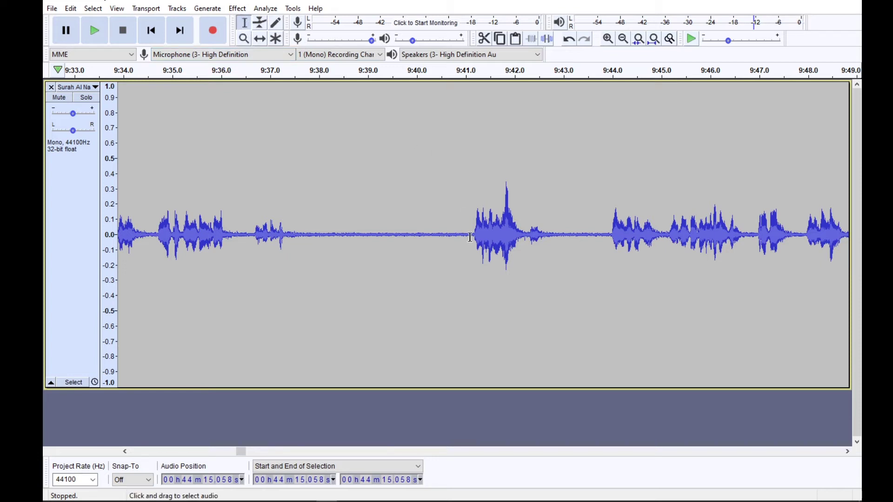
{"action": "left_click_drag", "start_coordinate": [471, 235], "coordinate": [323, 237]}
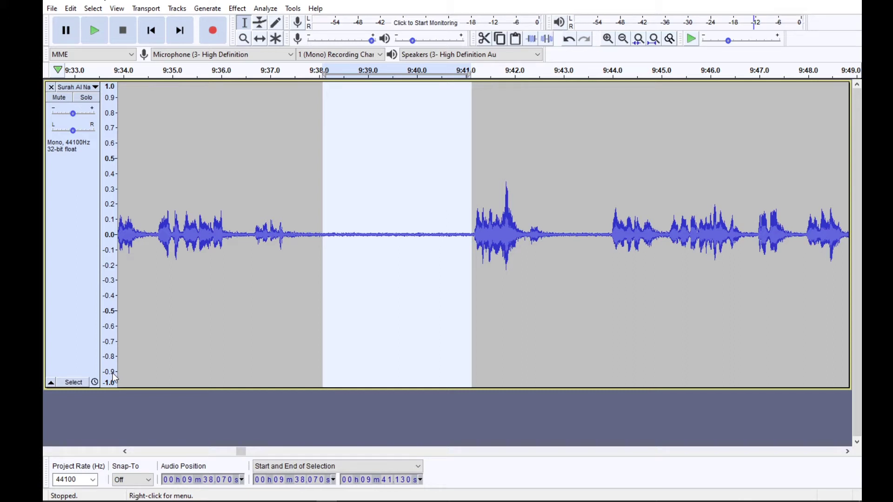
Move the start of the pause selection to about 9:38.755, enlarge the track height and play the selected noise.
{"action": "left_click", "coordinate": [608, 39]}
{"action": "left_click", "coordinate": [608, 39]}
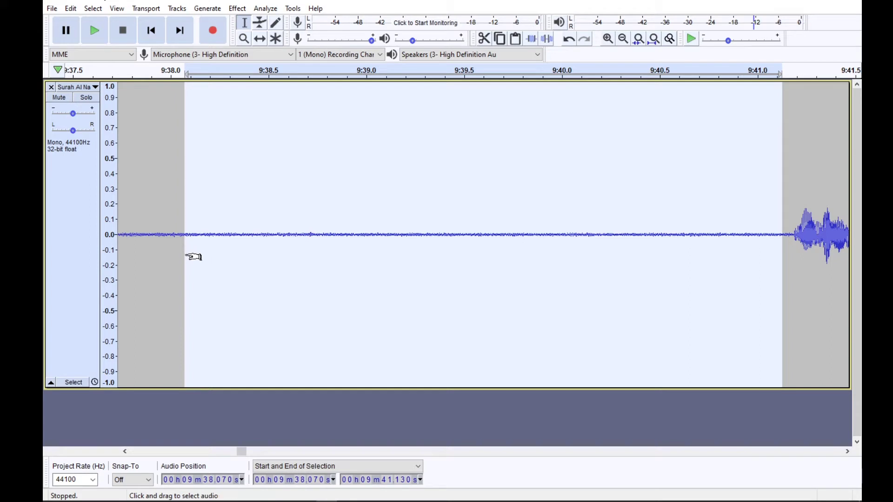
{"action": "left_click_drag", "start_coordinate": [185, 254], "coordinate": [319, 251]}
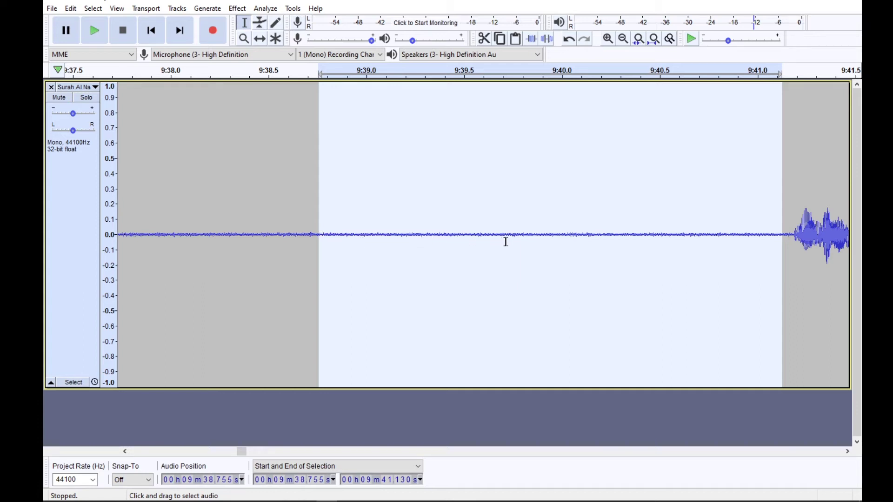
{"action": "left_click_drag", "start_coordinate": [532, 387], "coordinate": [538, 437]}
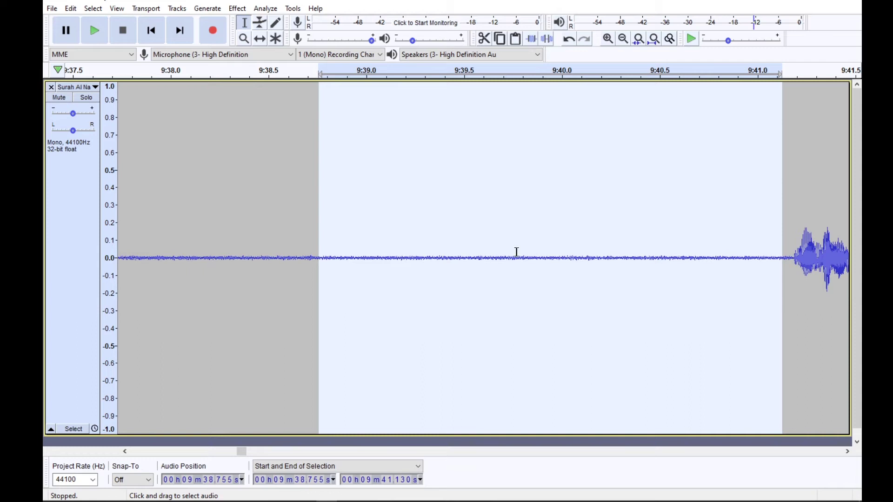
{"action": "left_click", "coordinate": [94, 36]}
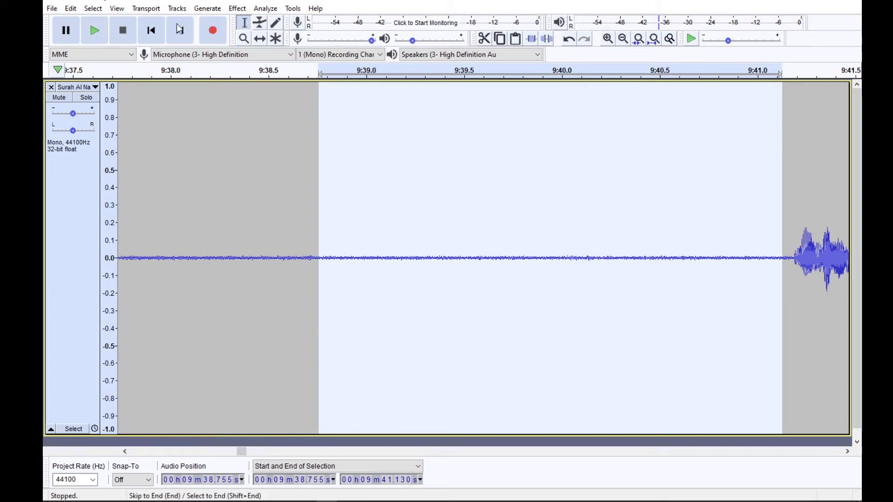
Capture a noise profile from the selected pause with the Noise Reduction effect.
{"action": "left_click", "coordinate": [238, 9]}
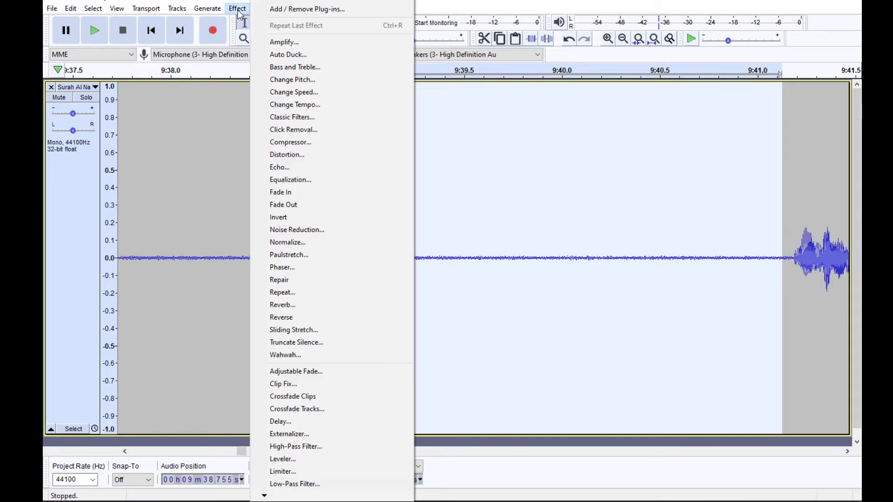
{"action": "left_click", "coordinate": [323, 232]}
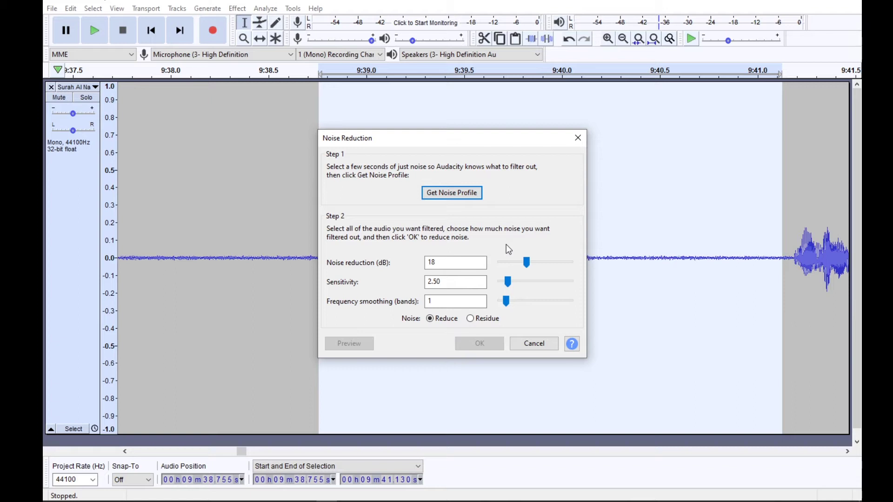
{"action": "left_click", "coordinate": [441, 284]}
{"action": "left_click", "coordinate": [432, 303]}
{"action": "left_click", "coordinate": [437, 266]}
{"action": "left_click", "coordinate": [445, 194]}
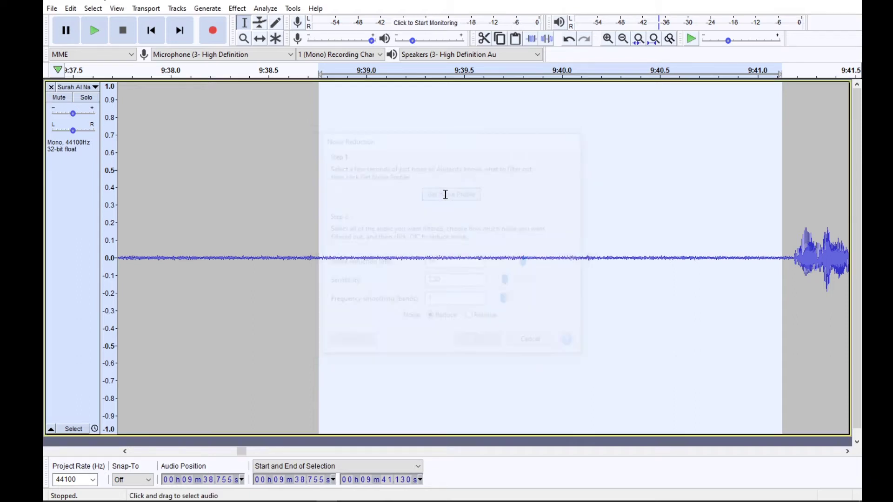
{"action": "left_click", "coordinate": [446, 194]}
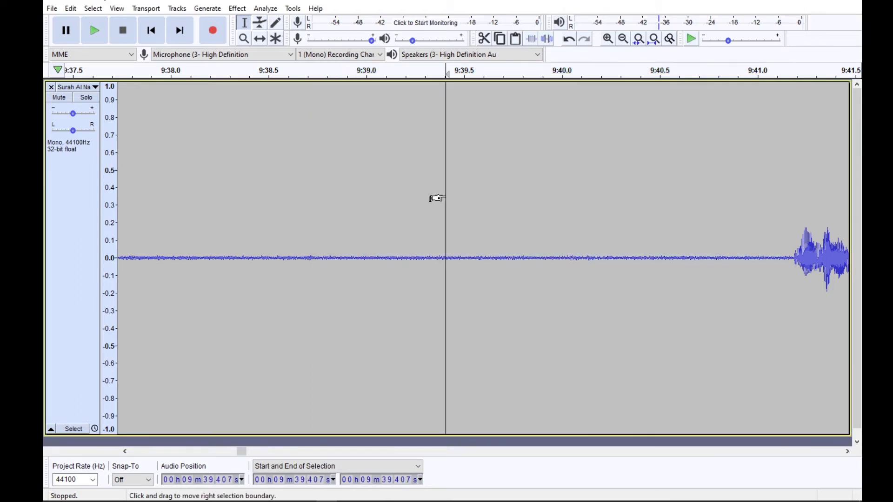
Select a test passage from about 9:30.5 to 9:47.8 around the sampled pause.
{"action": "left_click", "coordinate": [623, 39]}
{"action": "left_click", "coordinate": [623, 39]}
{"action": "left_click", "coordinate": [626, 40]}
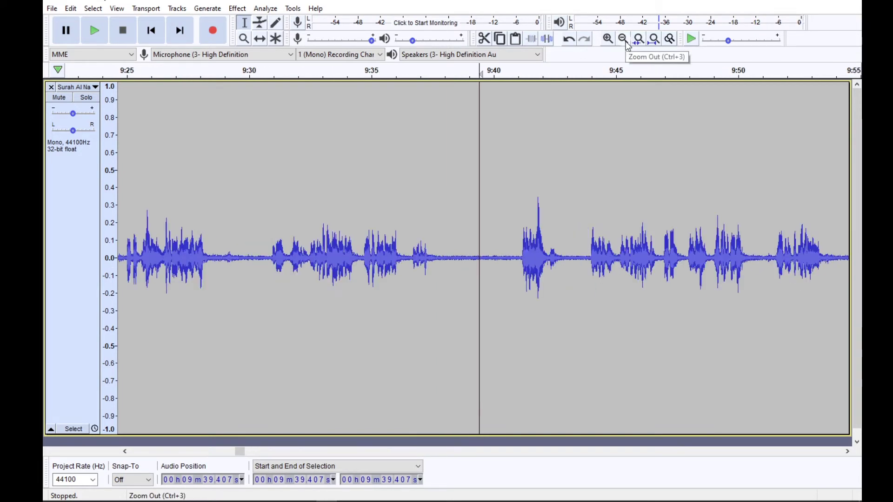
{"action": "left_click_drag", "start_coordinate": [497, 267], "coordinate": [684, 273]}
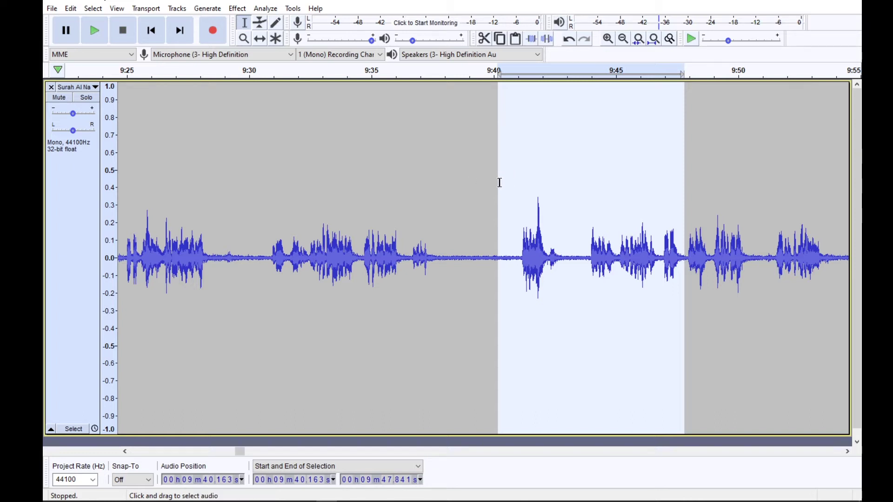
{"action": "left_click_drag", "start_coordinate": [498, 182], "coordinate": [264, 197]}
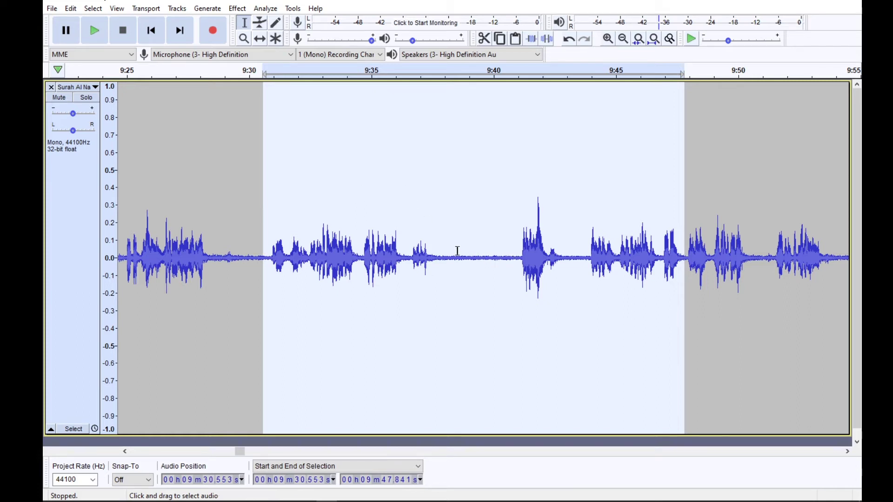
Preview and apply Noise Reduction to the test passage with 18 dB reduction, sensitivity 2.50 and frequency smoothing 1.
{"action": "left_click", "coordinate": [238, 9]}
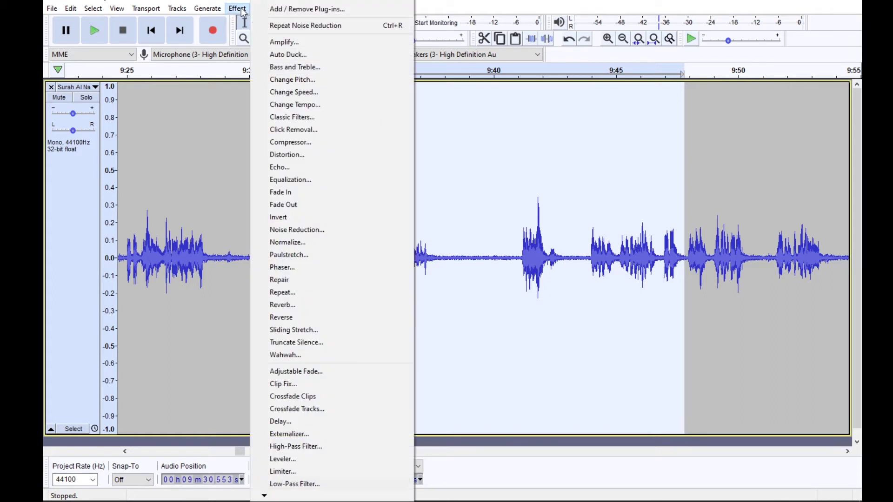
{"action": "left_click", "coordinate": [321, 230]}
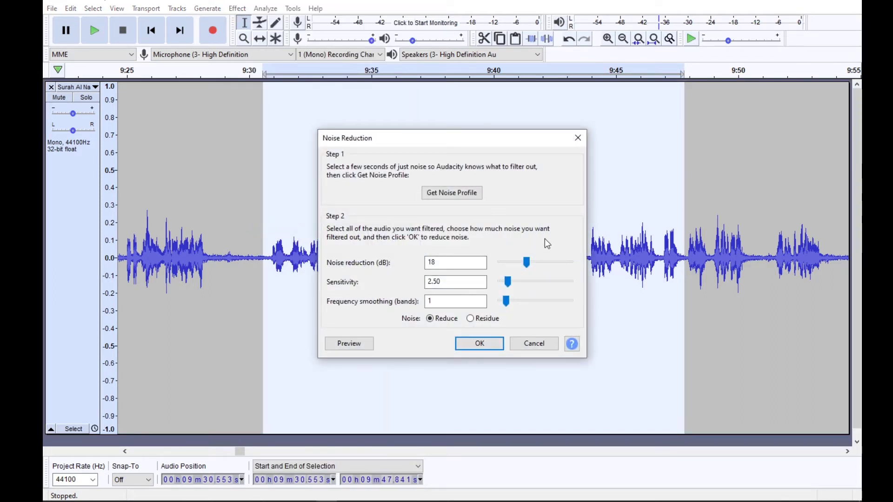
{"action": "left_click", "coordinate": [355, 346]}
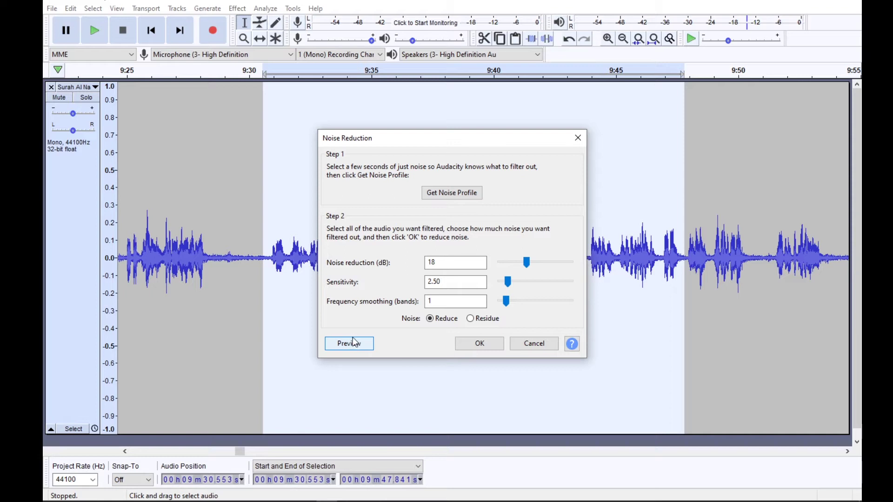
{"action": "left_click", "coordinate": [477, 347]}
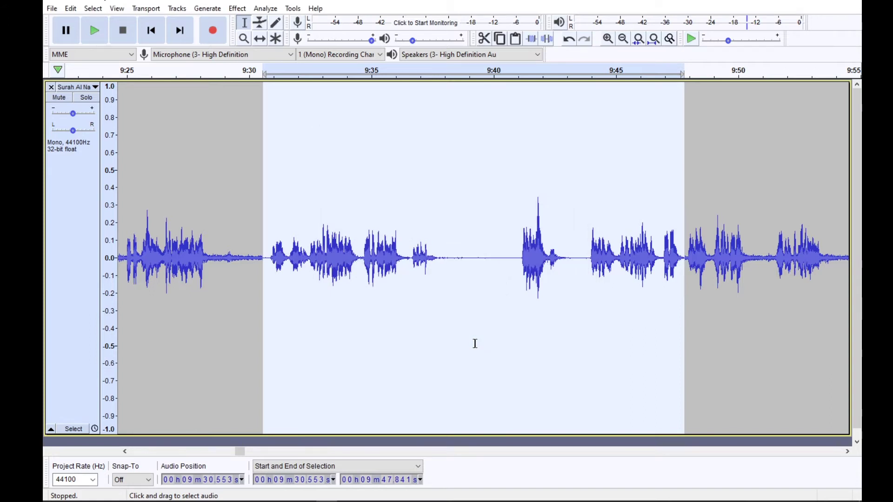
Play the recording from about 9:17 through the noise-reduced passage to compare it with the untreated audio around it.
{"action": "left_click", "coordinate": [466, 319]}
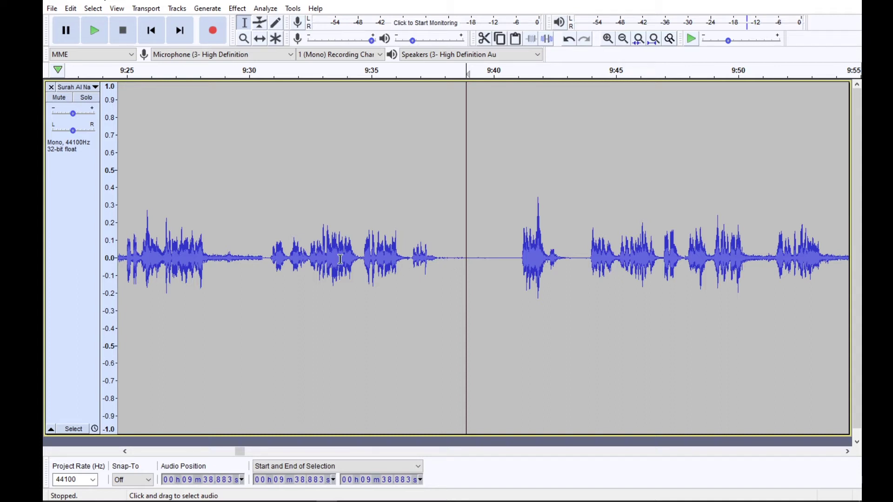
{"action": "left_click", "coordinate": [624, 43]}
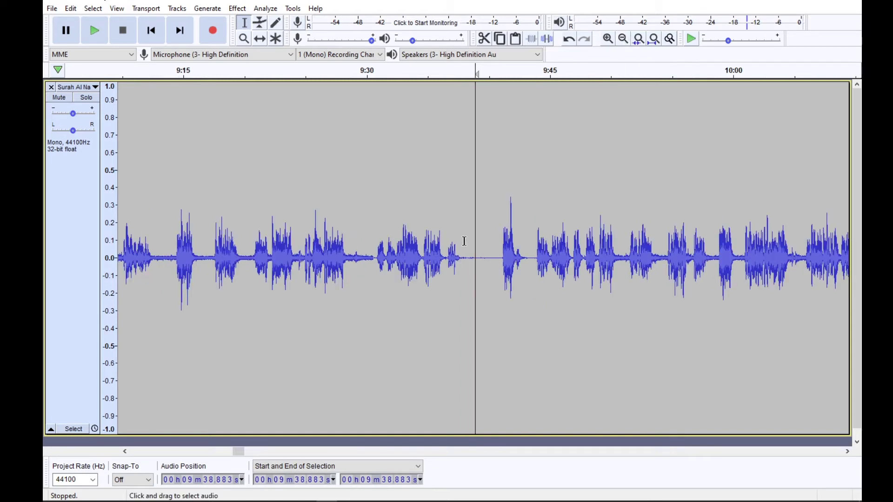
{"action": "left_click", "coordinate": [208, 268]}
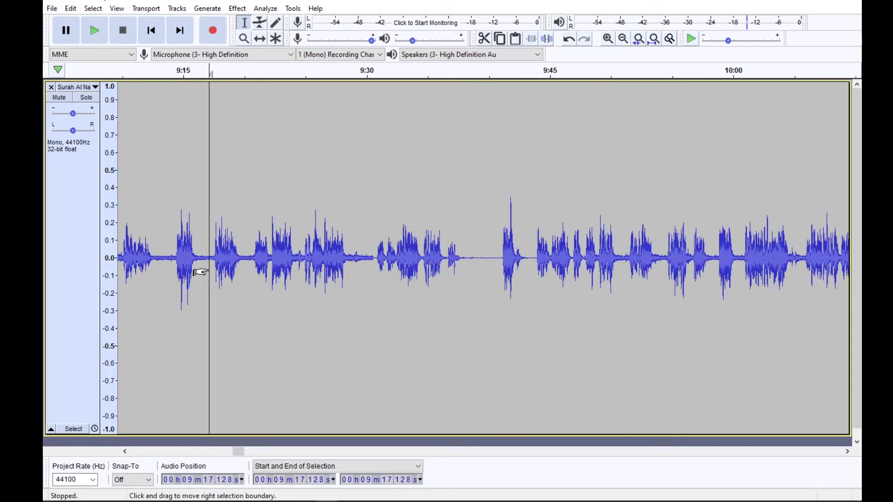
{"action": "left_click", "coordinate": [96, 33]}
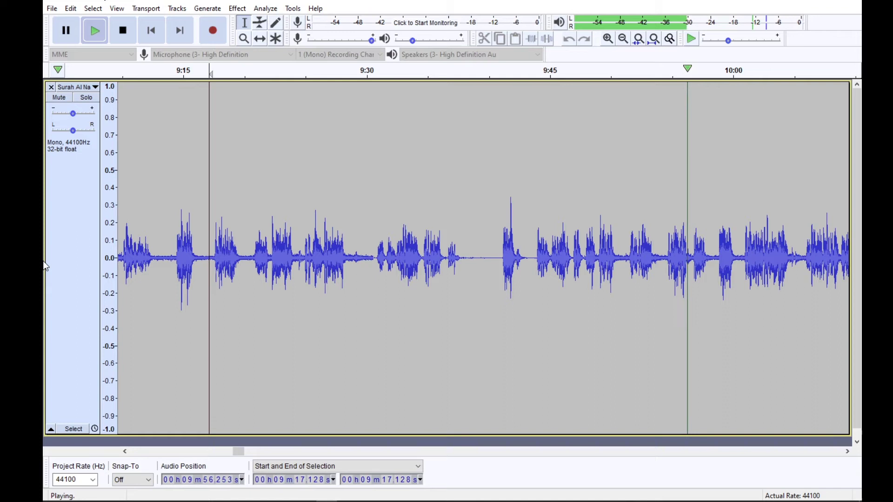
{"action": "left_click", "coordinate": [122, 30]}
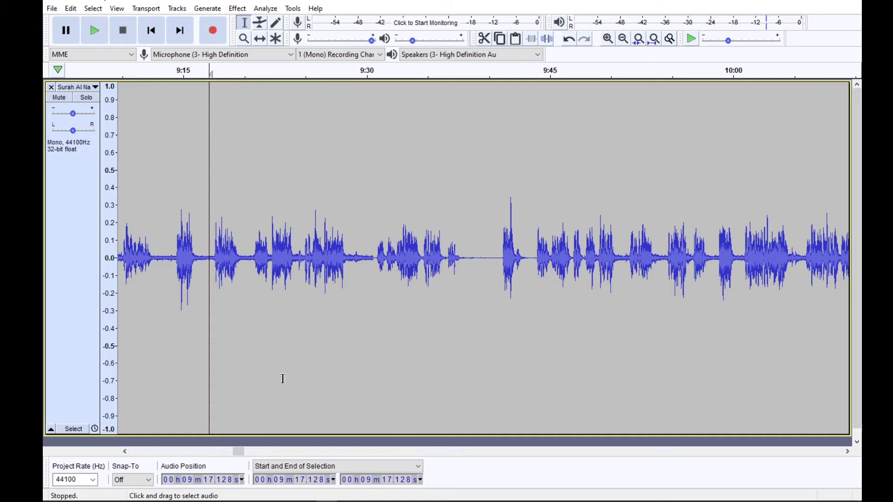
Undo the noise reduction on the test passage and clear its selection.
{"action": "left_click", "coordinate": [476, 260]}
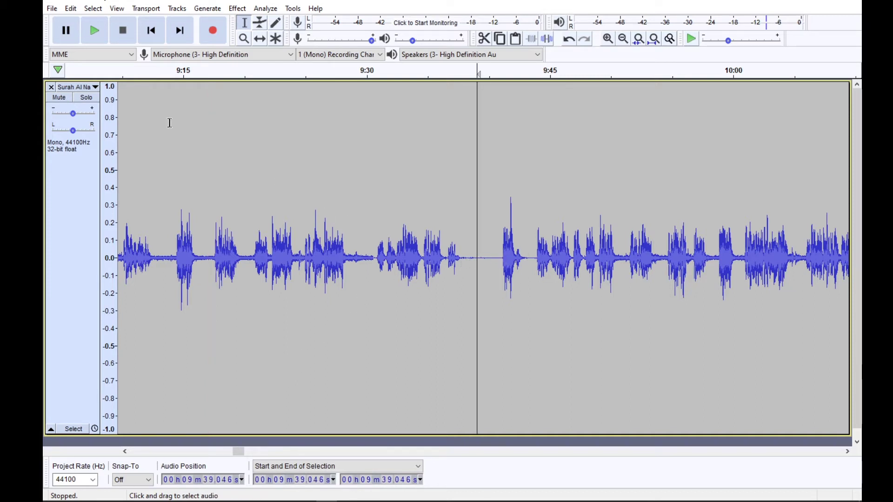
{"action": "left_click", "coordinate": [75, 12]}
{"action": "left_click", "coordinate": [92, 21]}
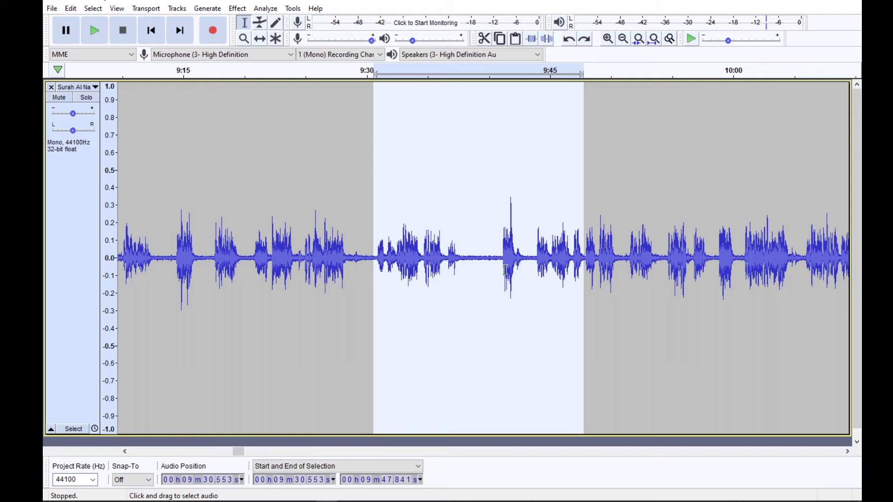
{"action": "left_click", "coordinate": [395, 283]}
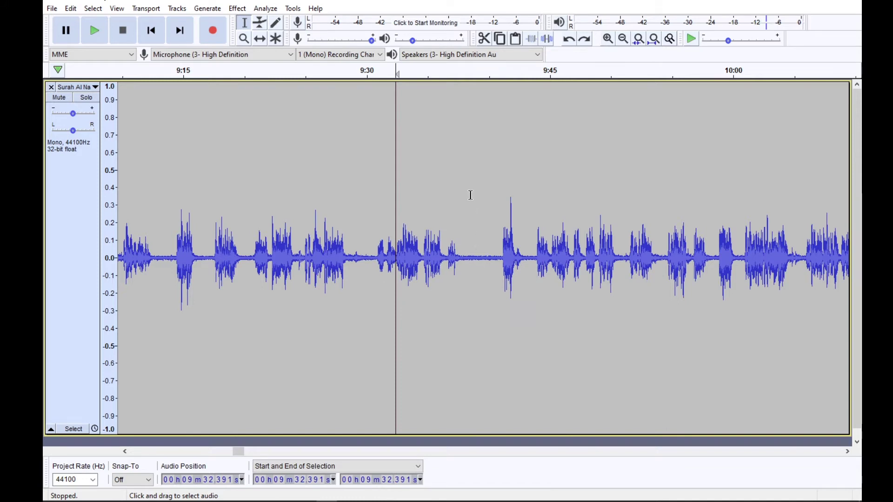
Apply Noise Reduction to the entire recording with 18 dB reduction, sensitivity 2.50 and frequency smoothing 1.
{"action": "key", "text": "ctrl+a"}
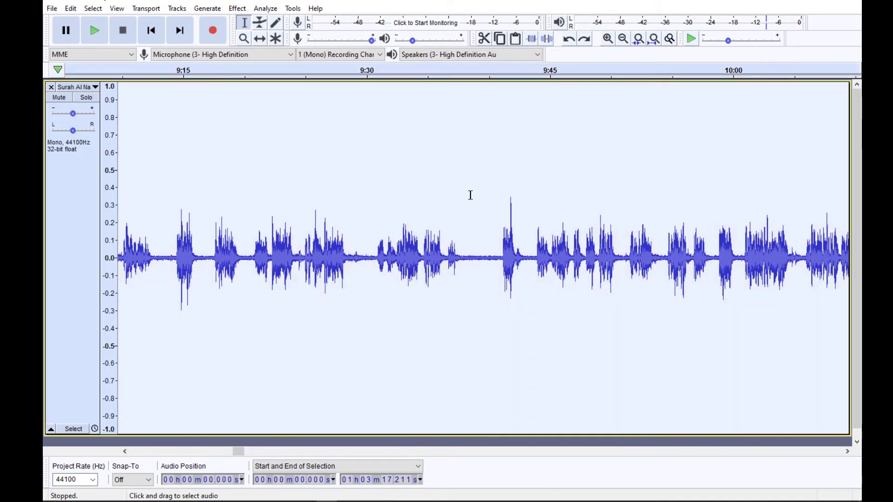
{"action": "left_click", "coordinate": [654, 39]}
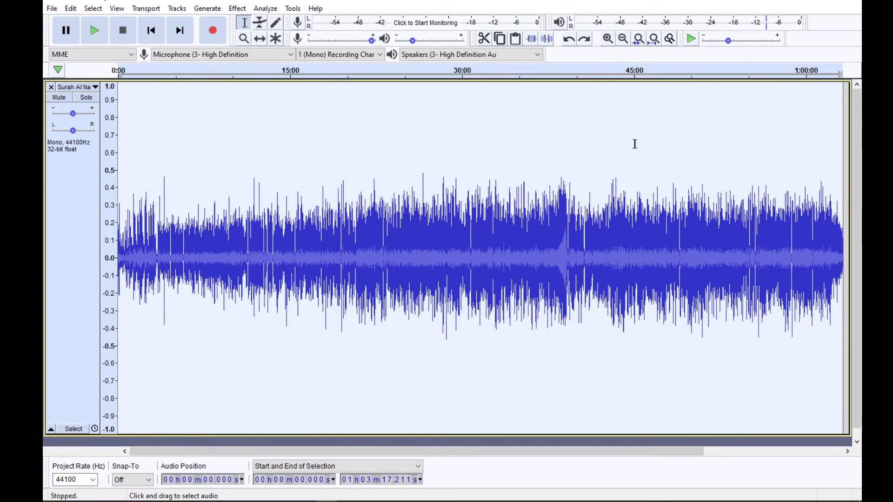
{"action": "left_click", "coordinate": [237, 8]}
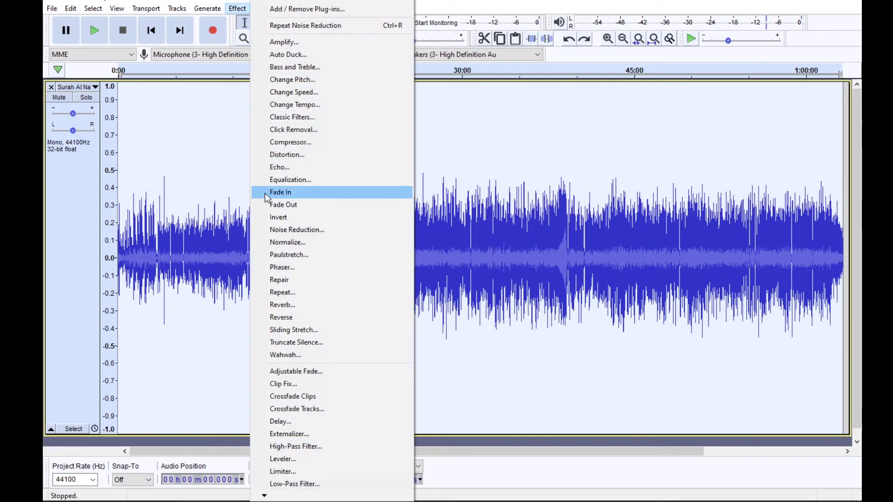
{"action": "left_click", "coordinate": [285, 231]}
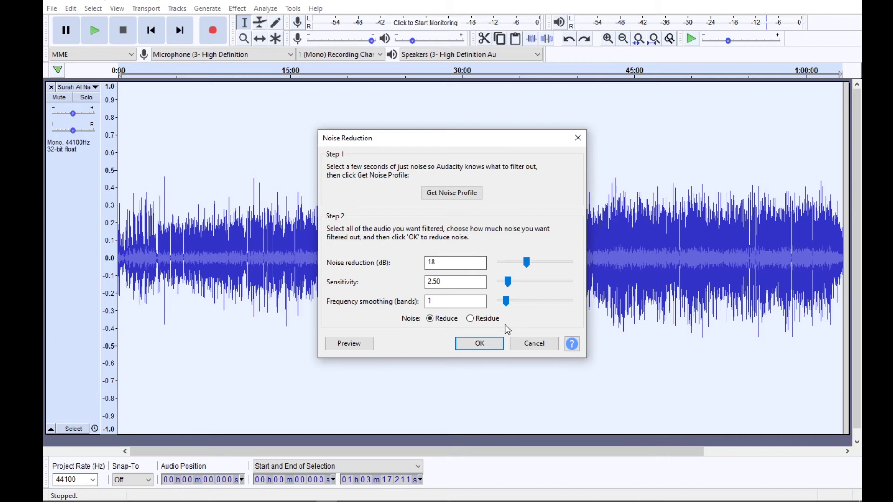
{"action": "left_click", "coordinate": [480, 345]}
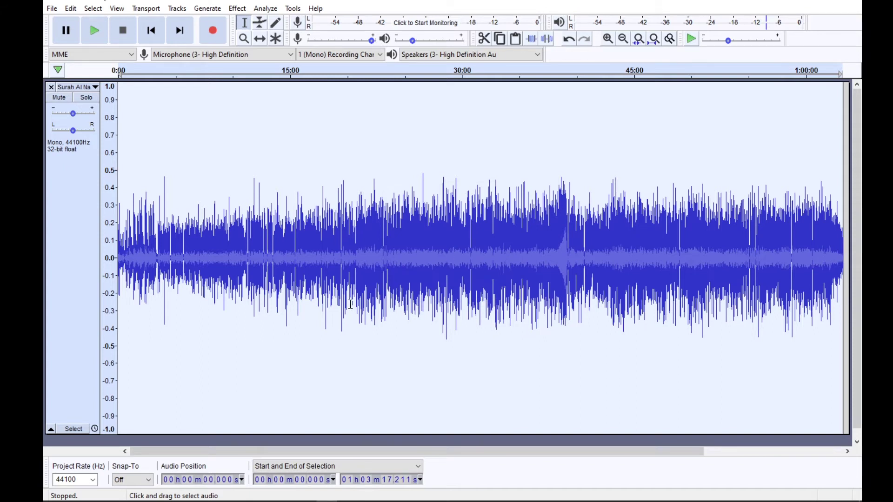
Play the noise-reduced recording from about 25:37 to listen for remaining background noise.
{"action": "left_click", "coordinate": [411, 296]}
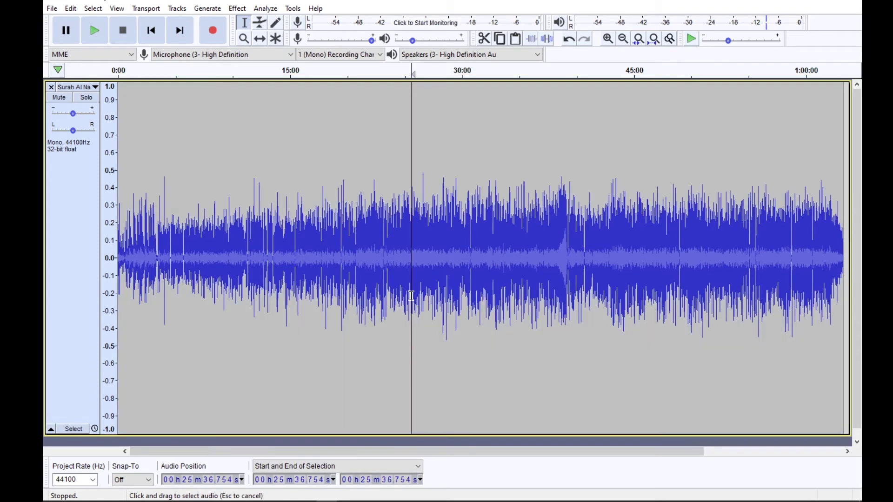
{"action": "left_click", "coordinate": [98, 36]}
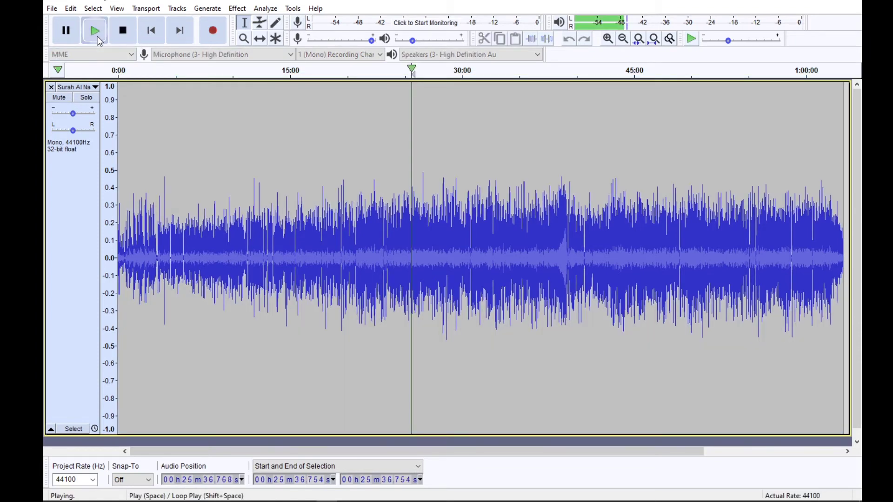
{"action": "left_click", "coordinate": [608, 39]}
{"action": "left_click", "coordinate": [608, 39]}
{"action": "left_click", "coordinate": [607, 38]}
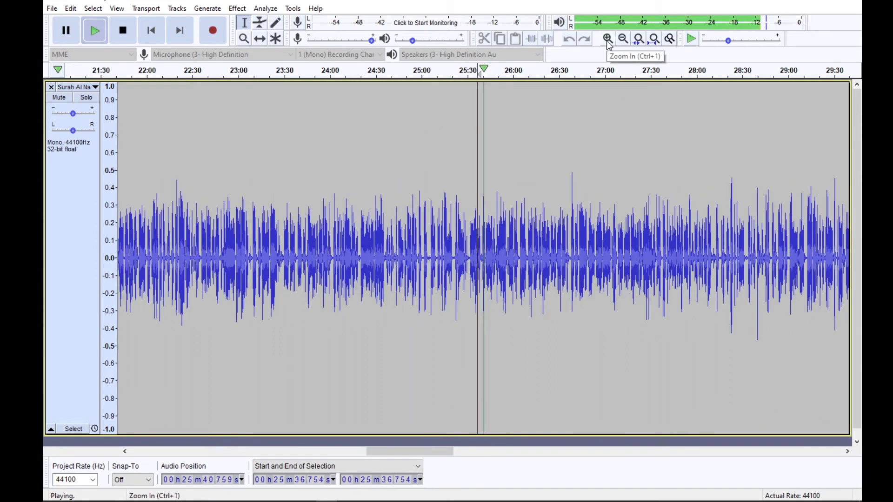
{"action": "left_click", "coordinate": [608, 39]}
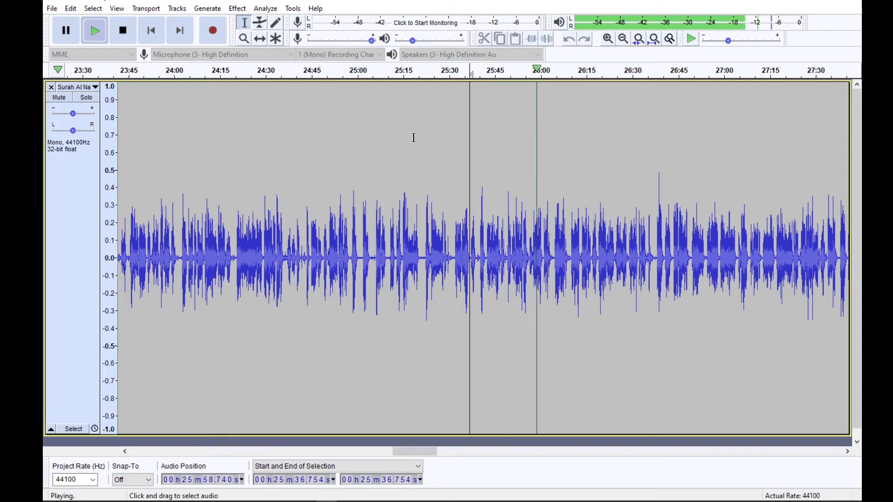
{"action": "left_click", "coordinate": [127, 30]}
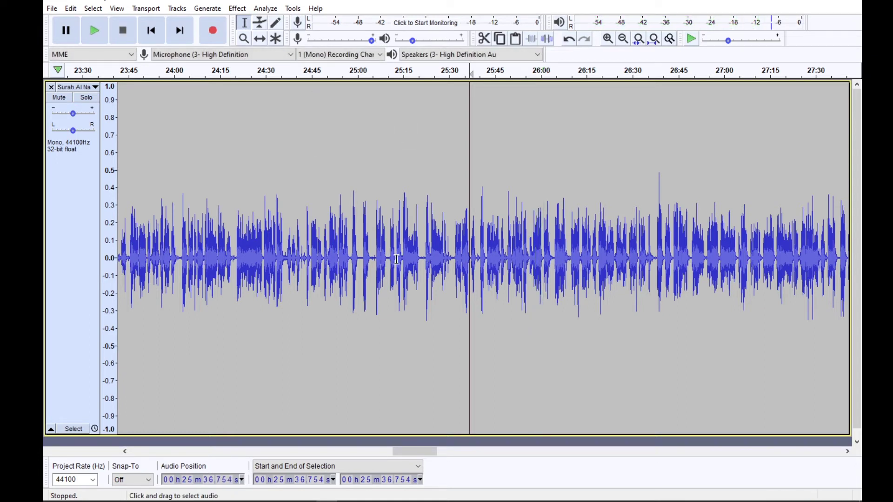
Select the quiet gap from about 25:00.5 to 25:01.9 and play it to check its noise level.
{"action": "left_click", "coordinate": [361, 273]}
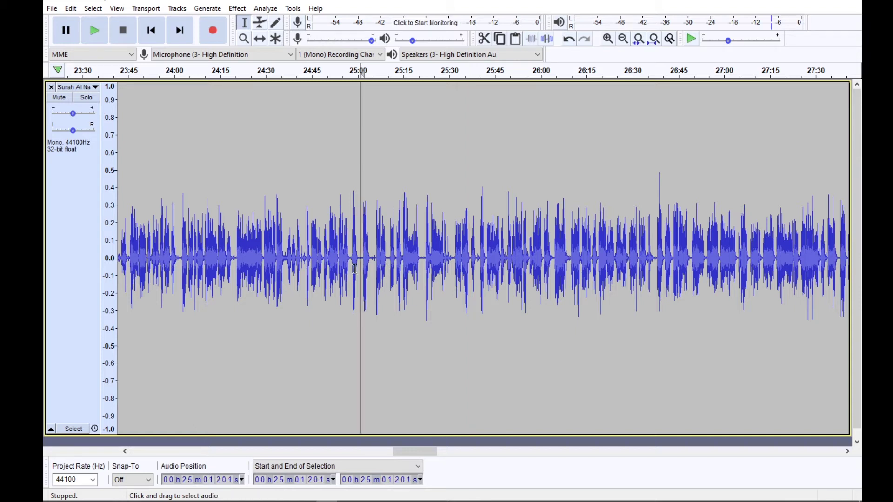
{"action": "left_click", "coordinate": [607, 39]}
{"action": "left_click", "coordinate": [607, 38]}
{"action": "left_click", "coordinate": [607, 39]}
{"action": "left_click", "coordinate": [609, 40]}
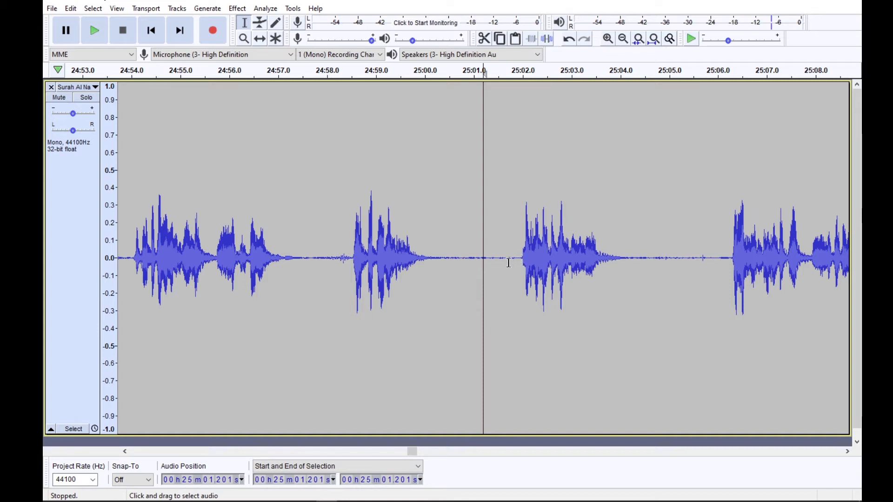
{"action": "left_click_drag", "start_coordinate": [448, 265], "coordinate": [516, 265]}
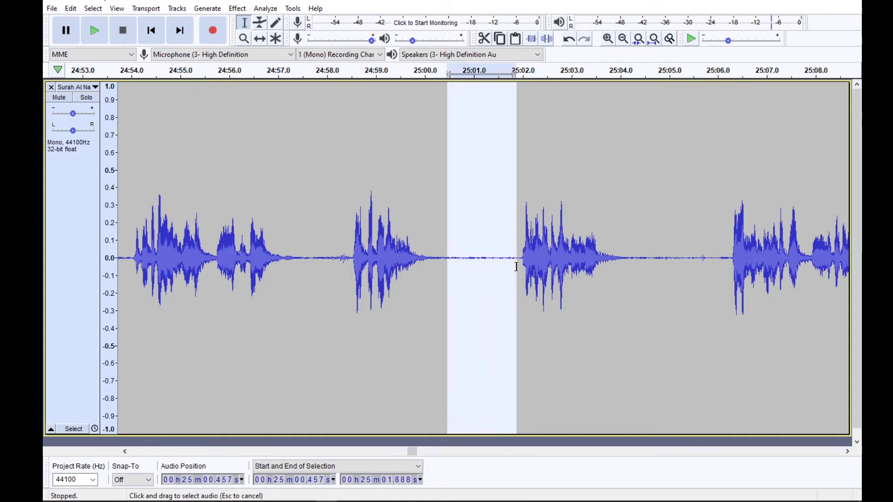
{"action": "left_click", "coordinate": [95, 32]}
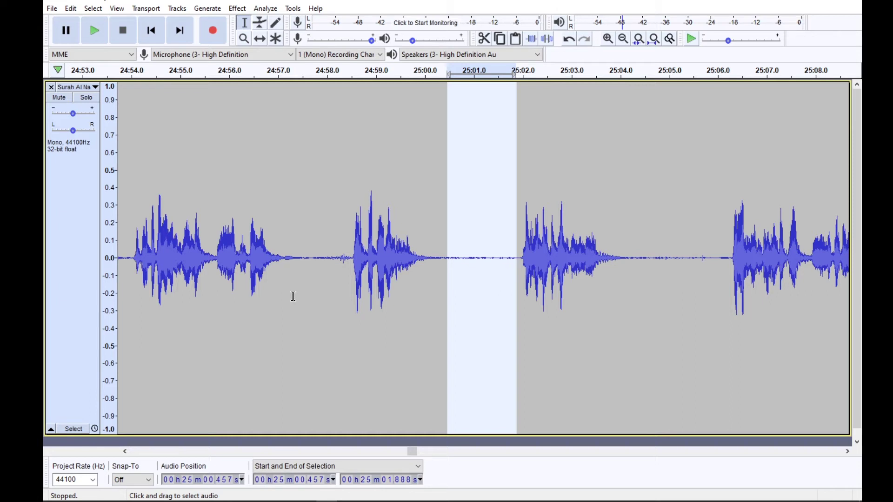
Clear the selection of the quiet gap and fit the whole recording in view.
{"action": "scroll", "coordinate": [293, 296], "scroll_direction": "down", "scroll_amount": 1}
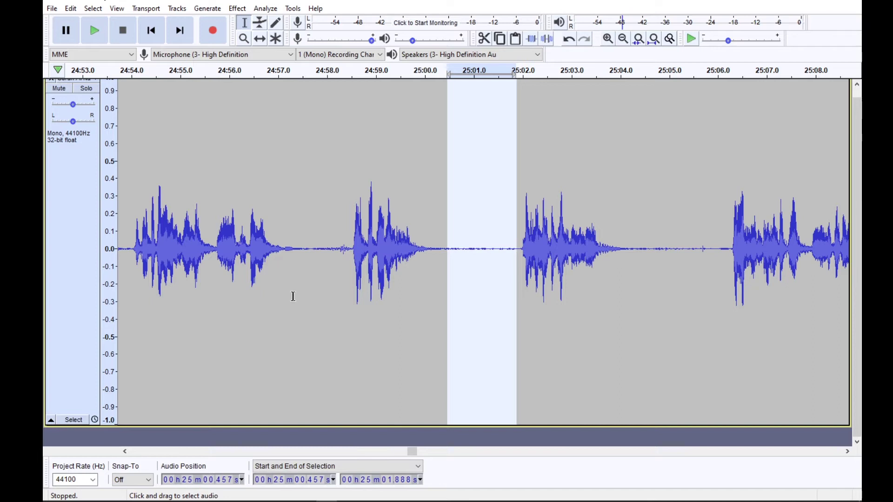
{"action": "scroll", "coordinate": [293, 296], "scroll_direction": "up", "scroll_amount": 1}
{"action": "left_click", "coordinate": [302, 295]}
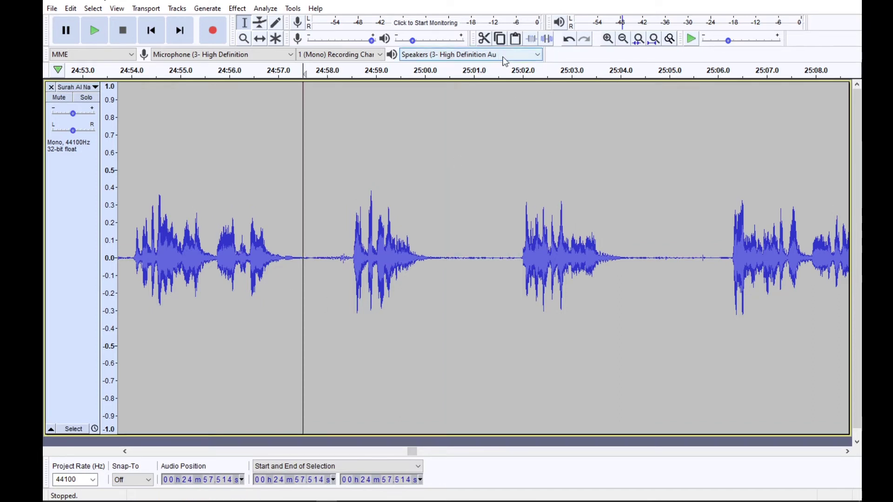
{"action": "left_click", "coordinate": [624, 39]}
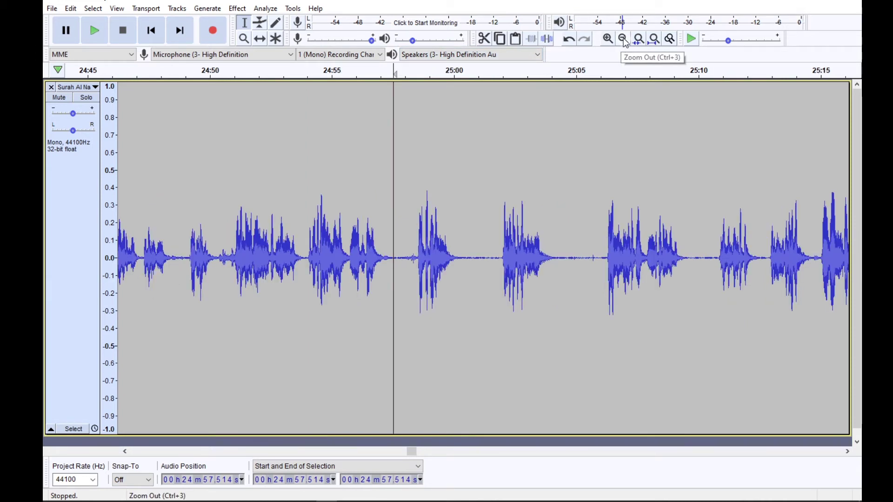
{"action": "left_click", "coordinate": [624, 40]}
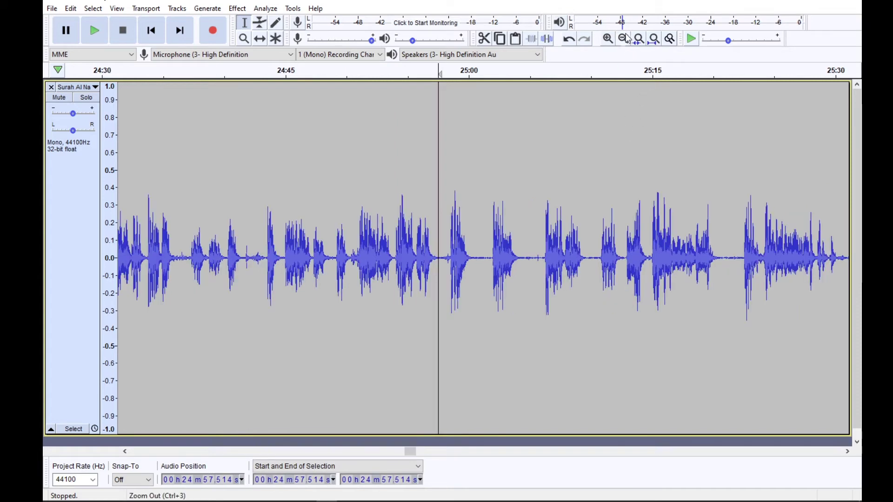
{"action": "left_click", "coordinate": [655, 41]}
{"action": "left_click", "coordinate": [508, 217]}
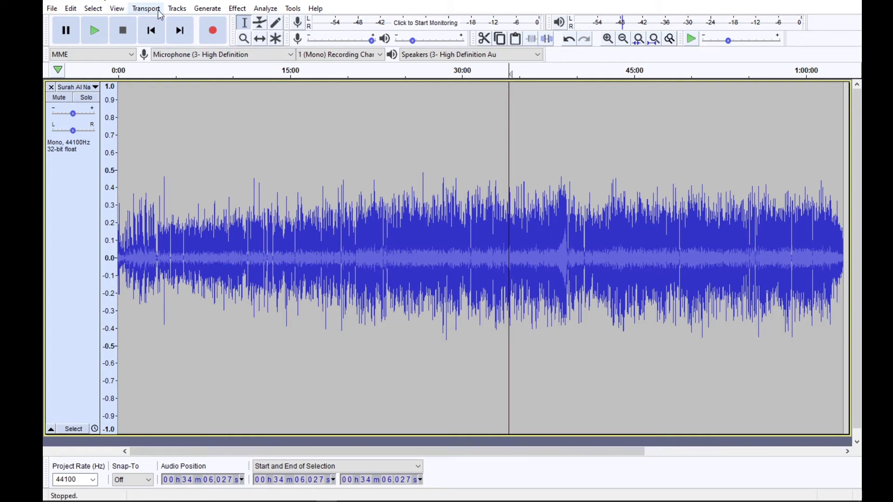
{"action": "left_click", "coordinate": [237, 9]}
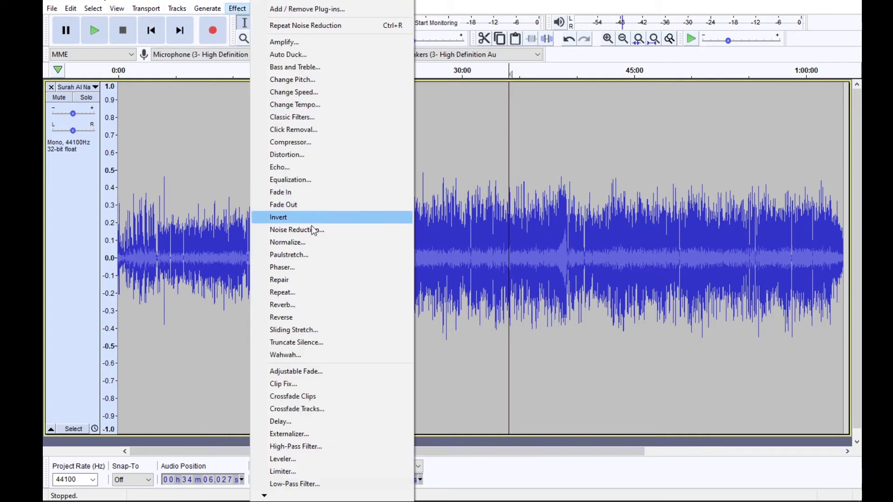
{"action": "left_click", "coordinate": [308, 247]}
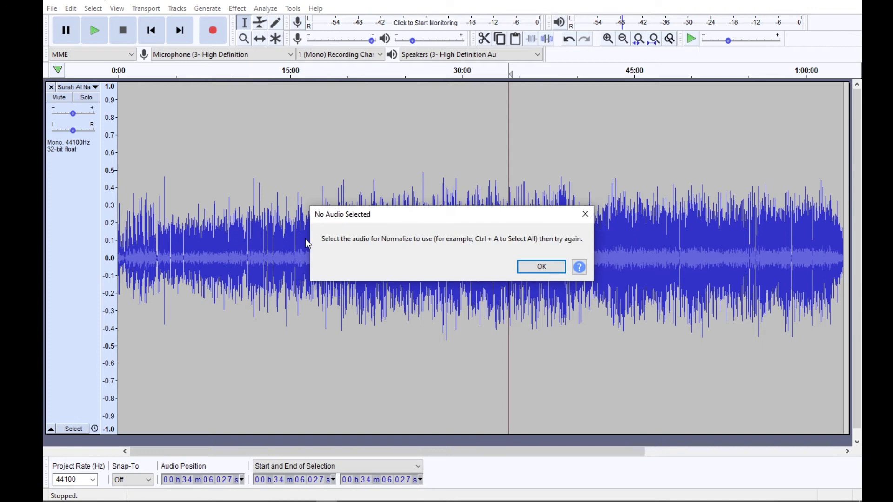
{"action": "left_click", "coordinate": [541, 267]}
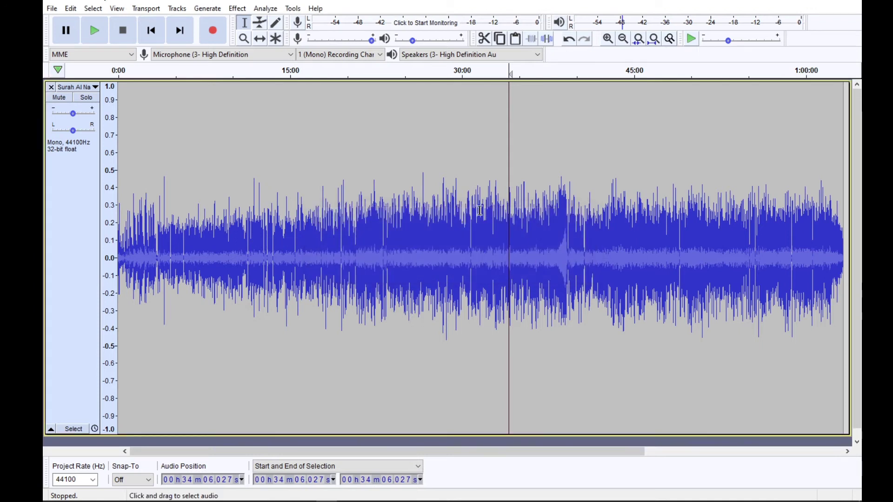
Normalize the entire recording to a peak amplitude of -1.0 dB, with DC offset removal and independent stereo channels enabled.
{"action": "key", "text": "ctrl+a"}
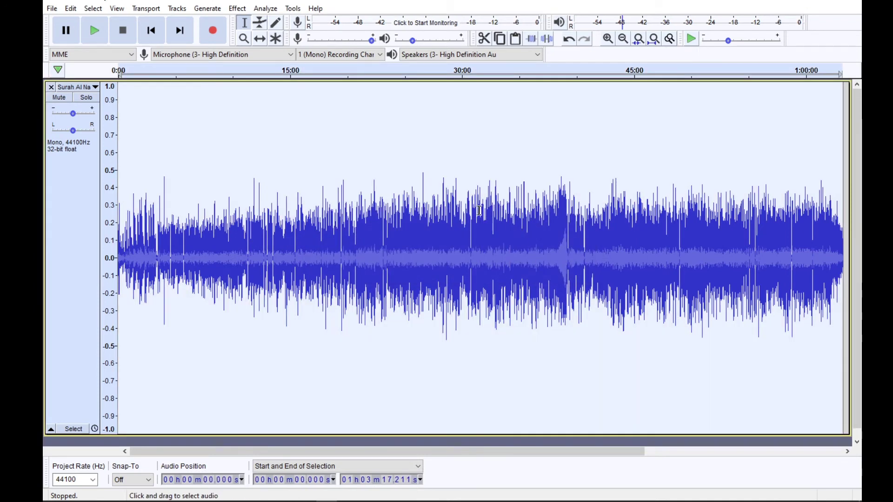
{"action": "left_click", "coordinate": [237, 8]}
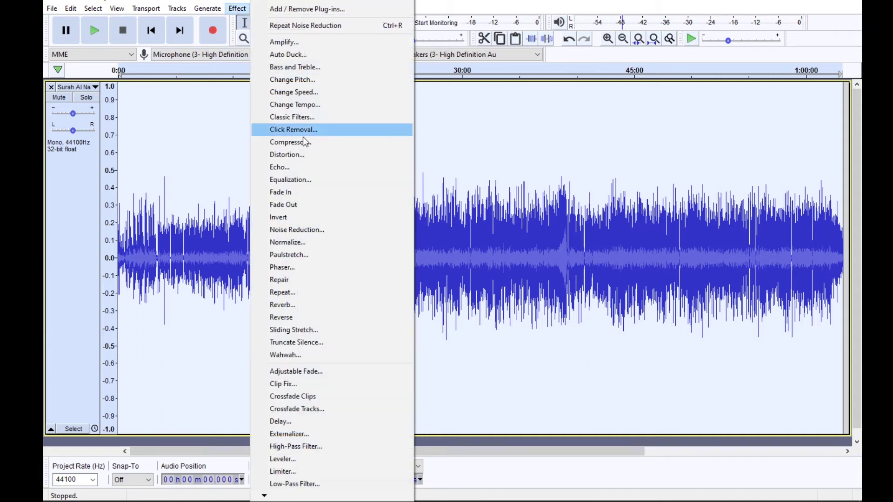
{"action": "left_click", "coordinate": [311, 244]}
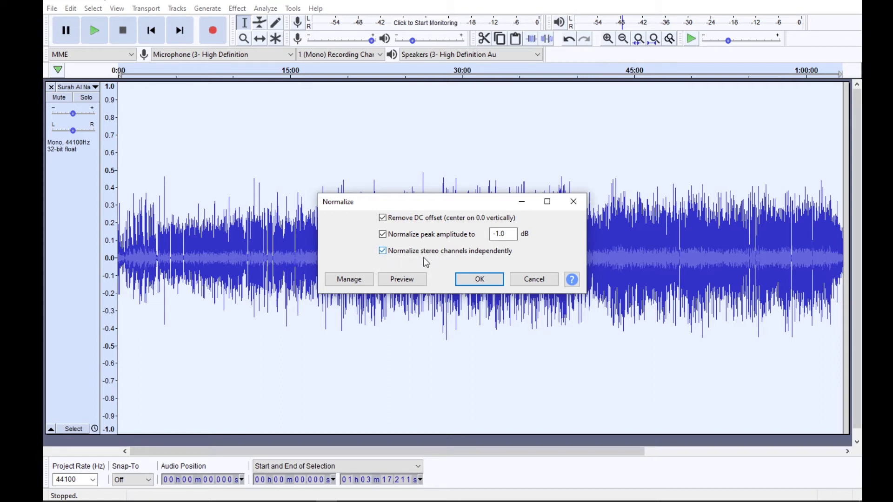
{"action": "left_click", "coordinate": [490, 283]}
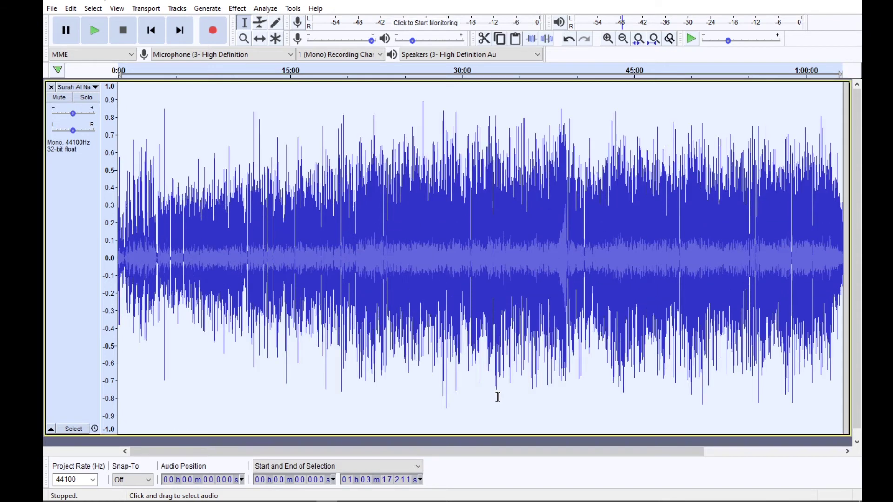
Clear the selection and play the normalized recording from about 8:56 to judge its loudness.
{"action": "left_click", "coordinate": [498, 396]}
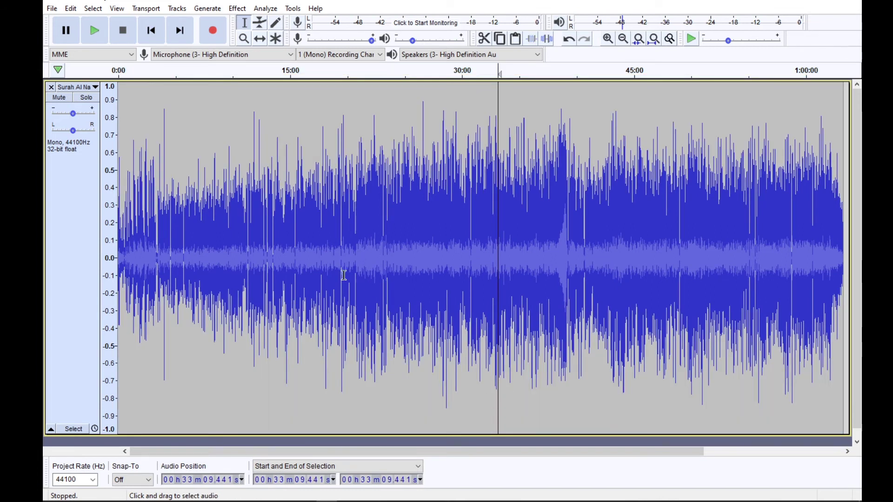
{"action": "left_click", "coordinate": [220, 268]}
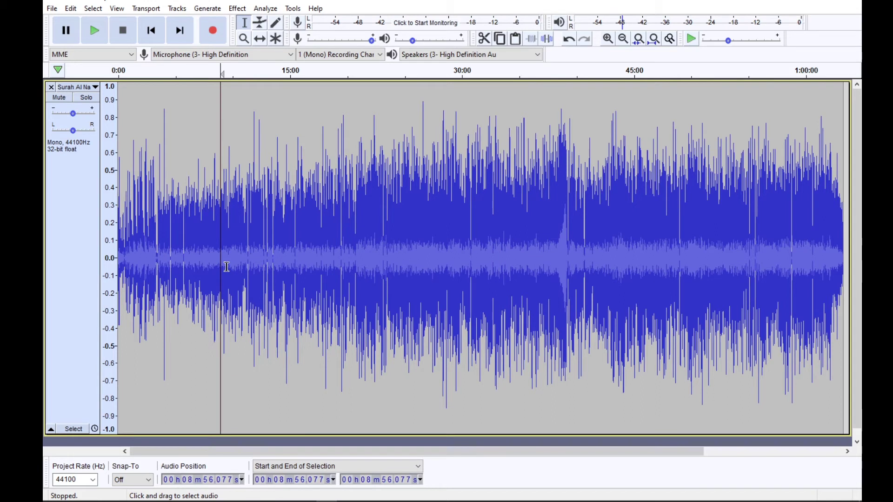
{"action": "left_click", "coordinate": [95, 30]}
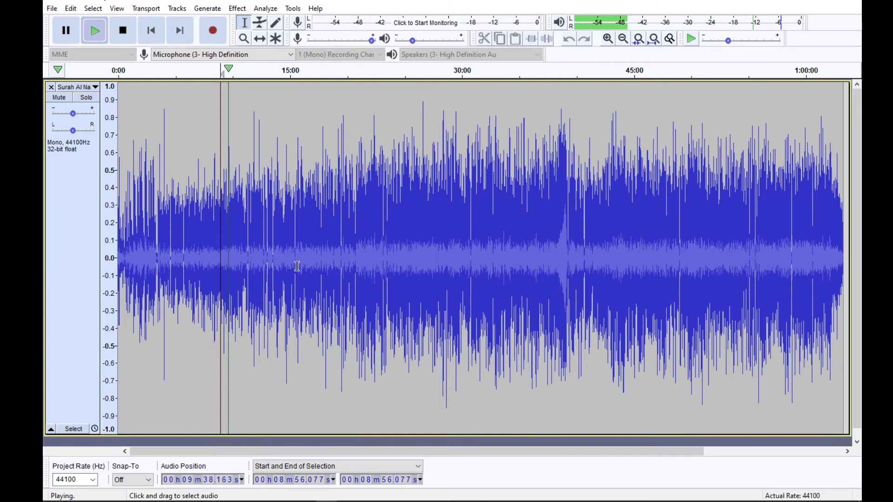
Stop playback, examine the passage from about 16:02 to 17:25, and play the quiet gap from about 16:48.2 to 16:49.4.
{"action": "left_click_drag", "start_coordinate": [302, 266], "coordinate": [317, 272]}
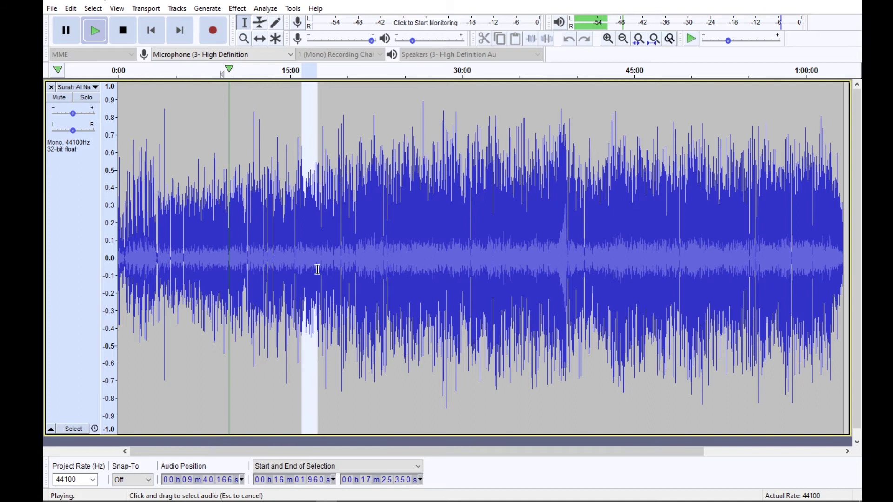
{"action": "key", "text": "space"}
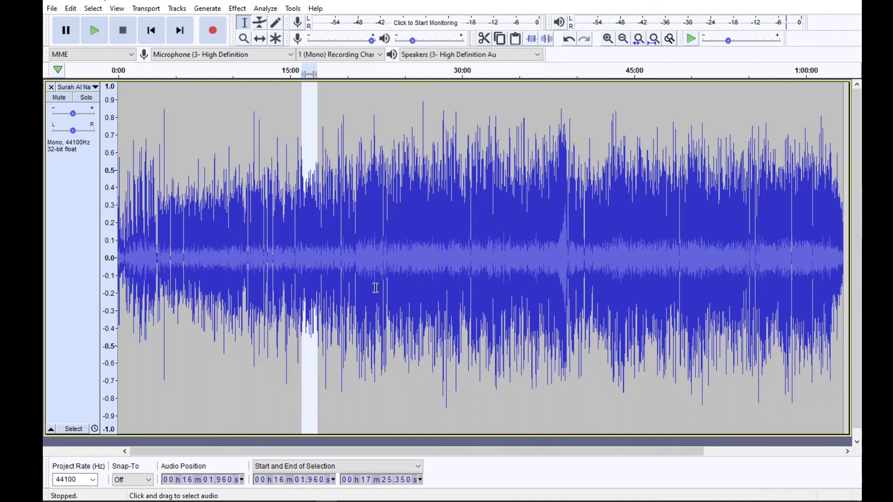
{"action": "left_click", "coordinate": [607, 41]}
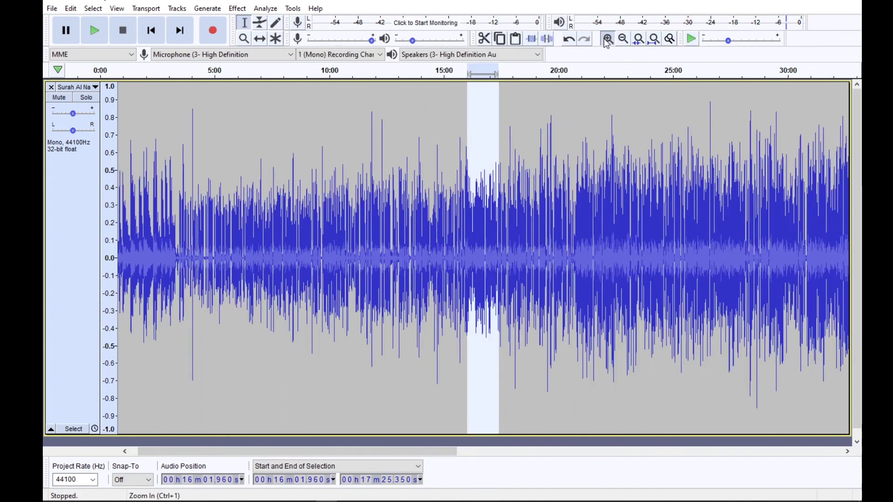
{"action": "left_click", "coordinate": [607, 41]}
{"action": "left_click", "coordinate": [607, 41]}
{"action": "left_click", "coordinate": [607, 41]}
{"action": "left_click", "coordinate": [607, 41]}
{"action": "left_click", "coordinate": [606, 41]}
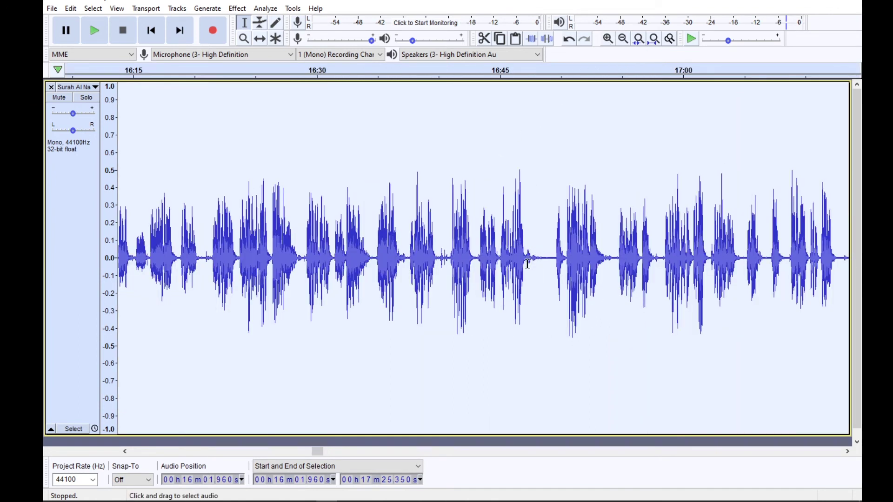
{"action": "left_click_drag", "start_coordinate": [552, 263], "coordinate": [538, 279]}
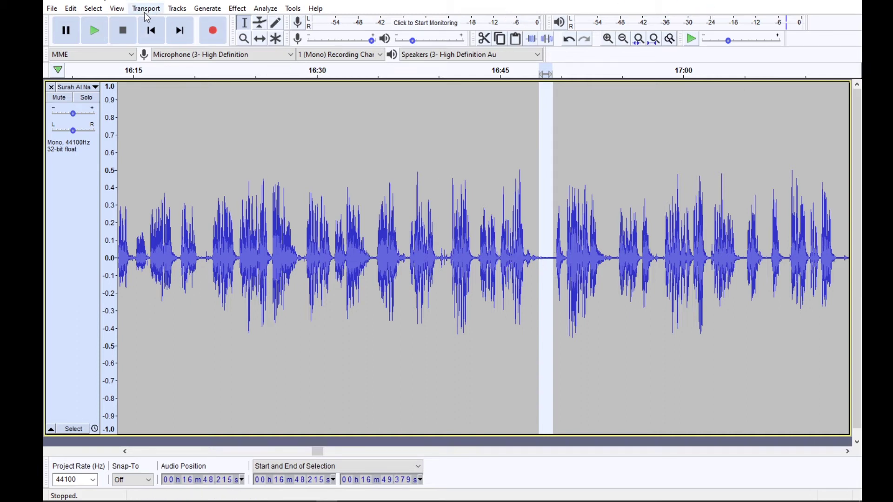
{"action": "left_click", "coordinate": [95, 33]}
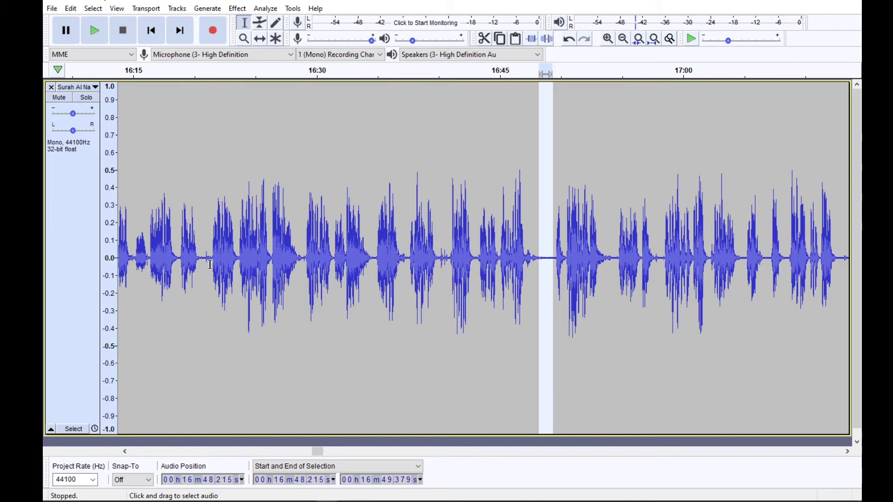
Play the pause from about 16:20.5 to 16:21.5 to check the playback level of its noise, and clear the selection.
{"action": "mouse_move", "coordinate": [212, 257]}
{"action": "left_mouse_down"}
{"action": "mouse_move", "coordinate": [199, 267]}
{"action": "mouse_move", "coordinate": [208, 266]}
{"action": "left_mouse_up"}
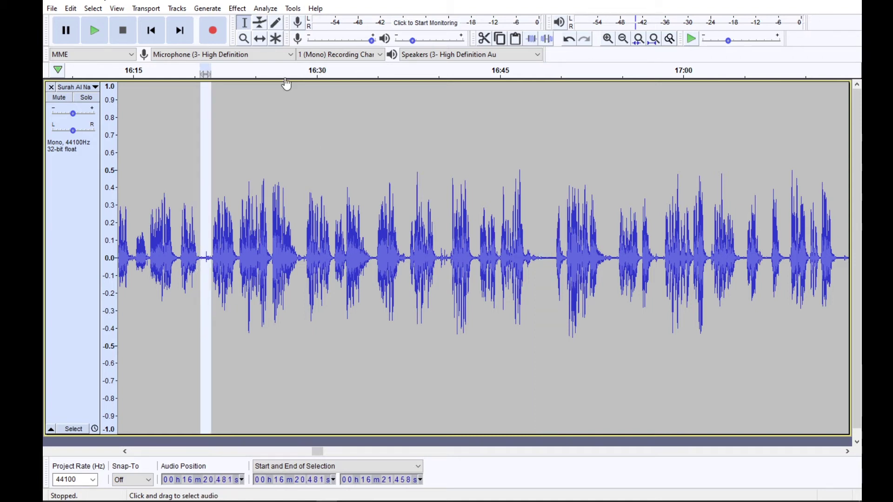
{"action": "left_click", "coordinate": [94, 35]}
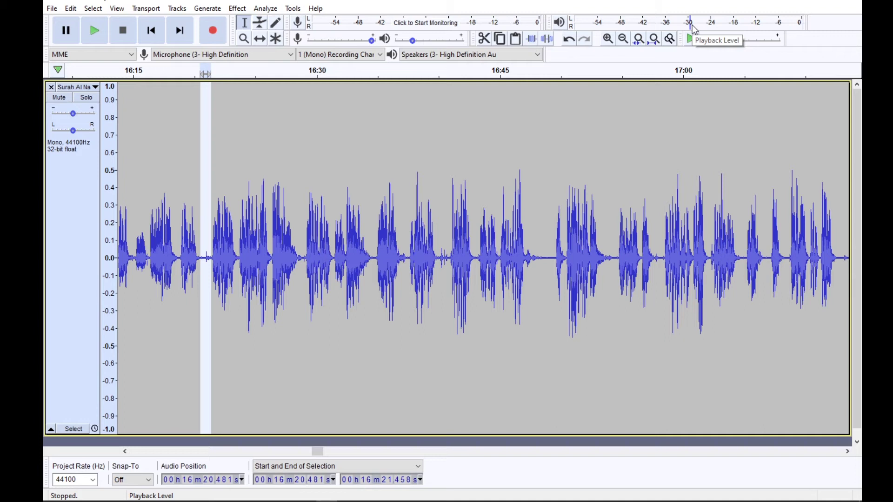
{"action": "left_click", "coordinate": [606, 210]}
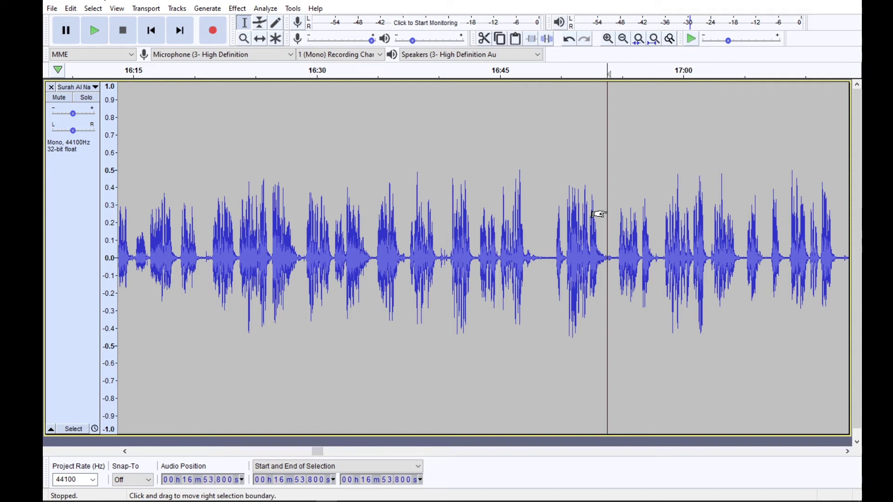
Try compressing the passage from about 16:20.7 to 16:49.1 with a -20 dB threshold, 2.5:1 ratio and make-up gain for 0 dB.
{"action": "left_click_drag", "start_coordinate": [203, 208], "coordinate": [549, 224]}
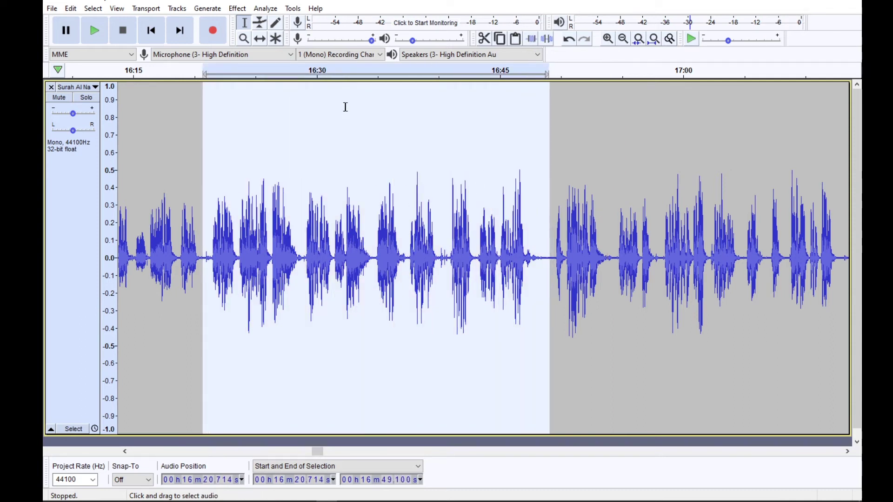
{"action": "left_click", "coordinate": [238, 10]}
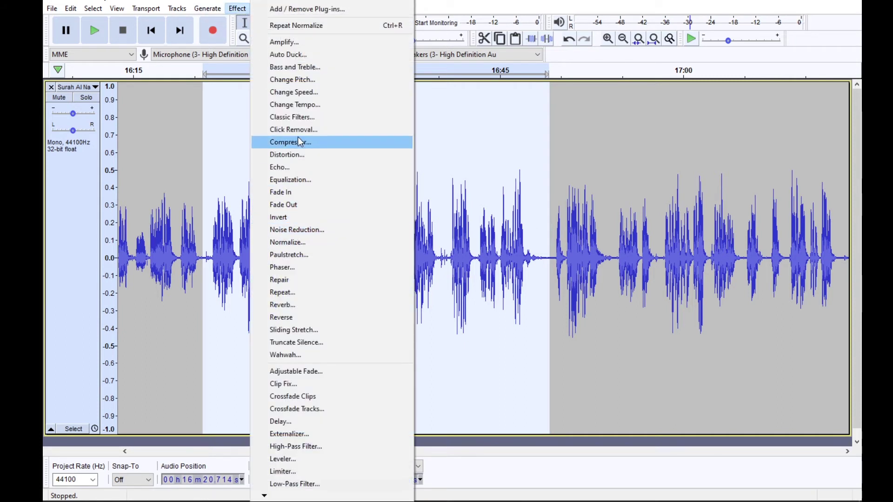
{"action": "left_click", "coordinate": [305, 147]}
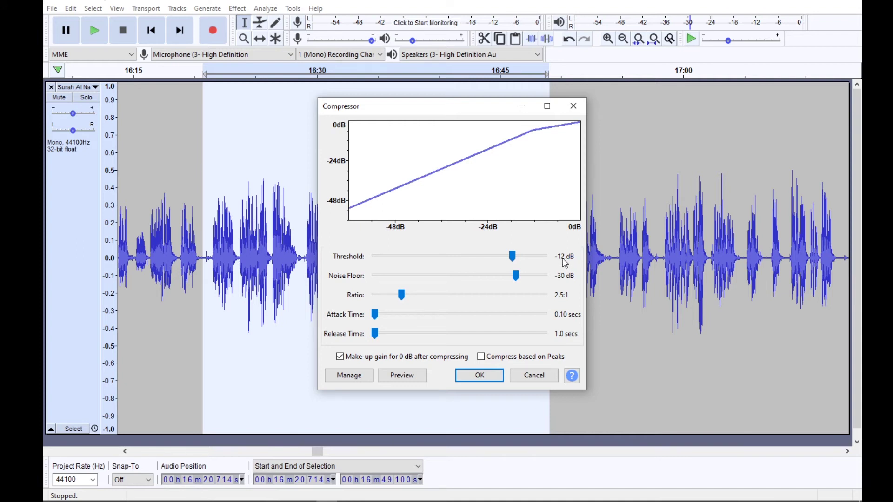
{"action": "left_click_drag", "start_coordinate": [512, 254], "coordinate": [496, 263]}
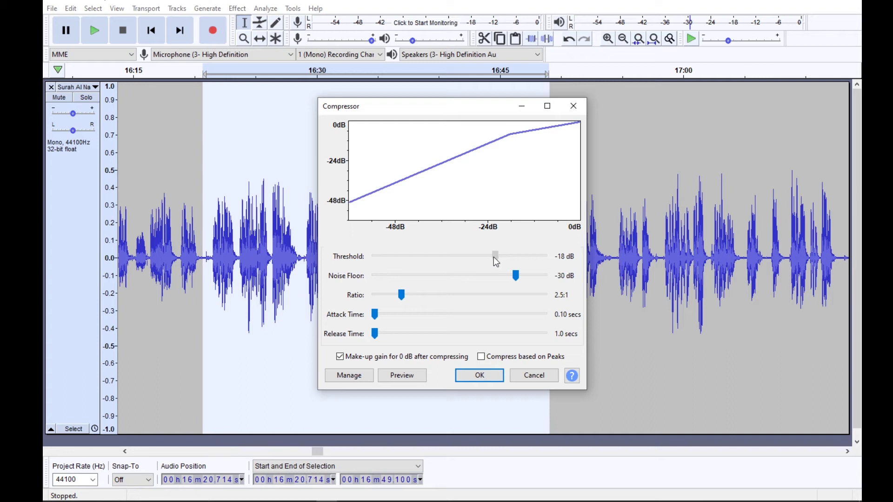
{"action": "left_click_drag", "start_coordinate": [493, 257], "coordinate": [489, 257]}
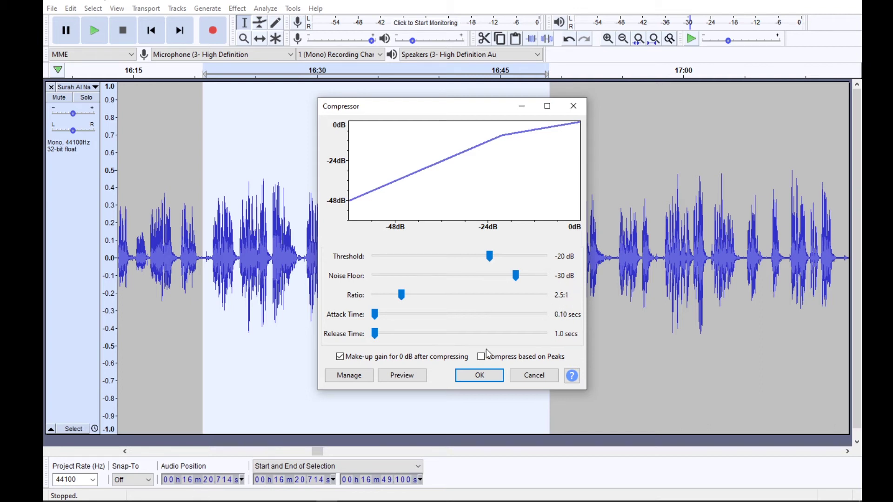
{"action": "left_click", "coordinate": [390, 377]}
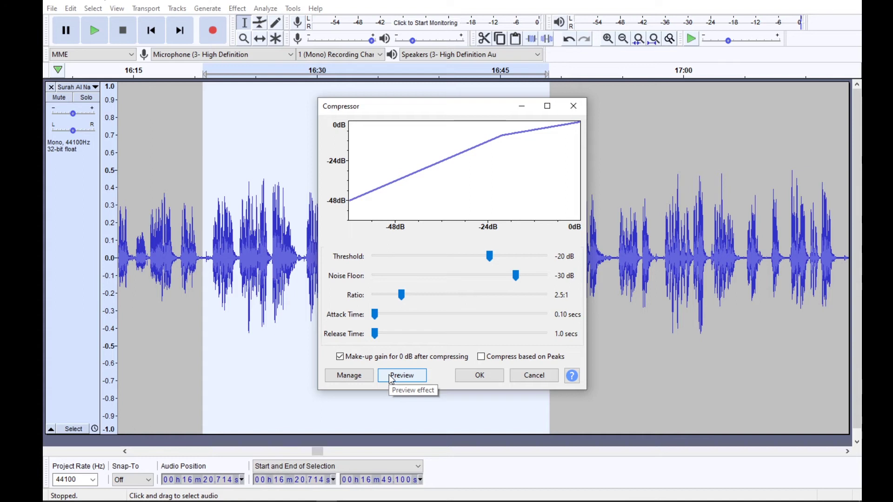
{"action": "left_click", "coordinate": [472, 384]}
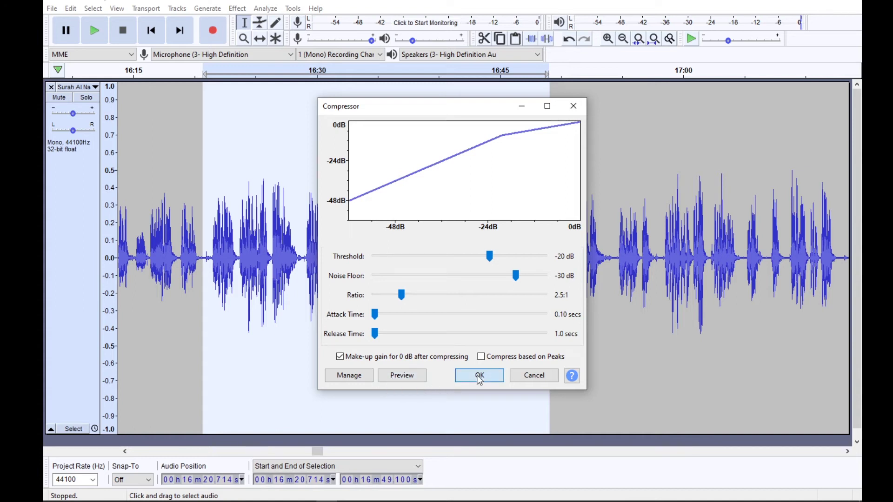
{"action": "left_click", "coordinate": [504, 354]}
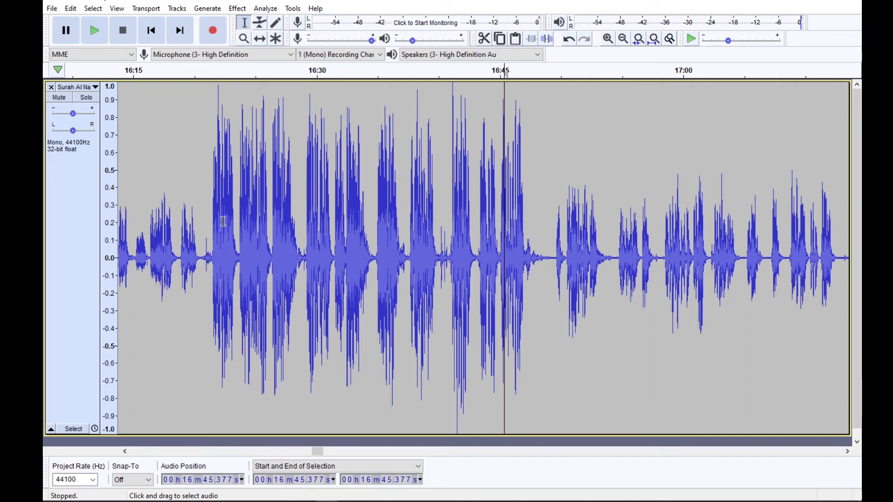
Play the recording from about 16:14.5 to about 16:57 to compare the compressed passage with its surroundings, and stop playback.
{"action": "left_click", "coordinate": [126, 235]}
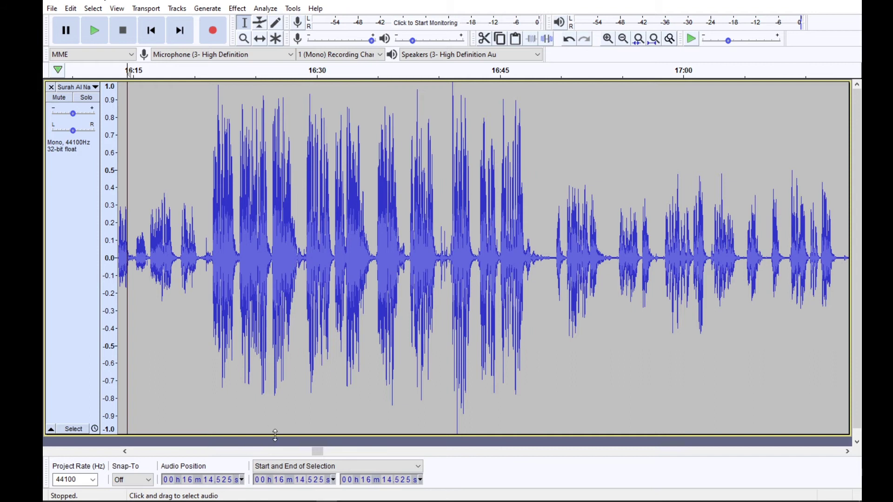
{"action": "left_click", "coordinate": [85, 37]}
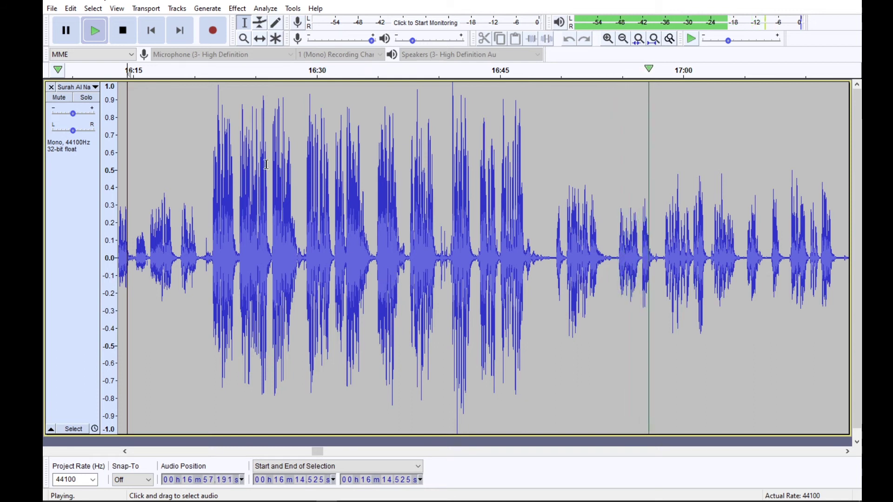
{"action": "left_click", "coordinate": [126, 38]}
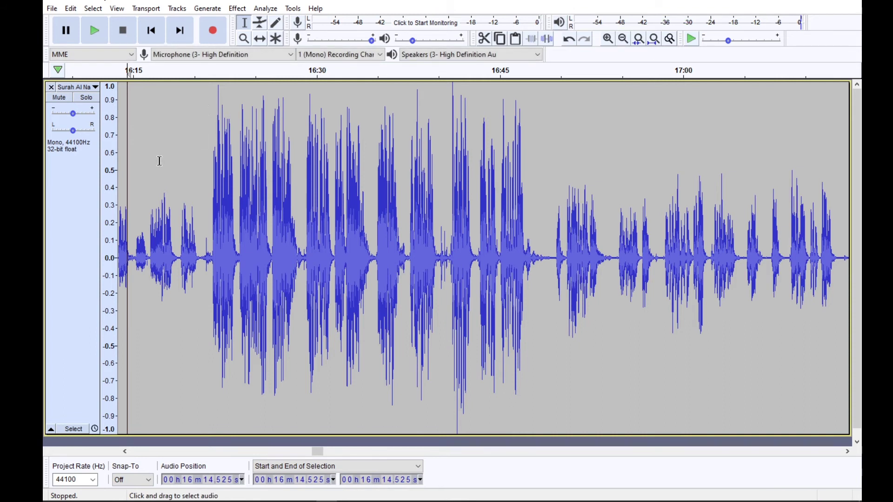
Undo the compression of the test passage and clear the selection.
{"action": "left_click", "coordinate": [71, 9]}
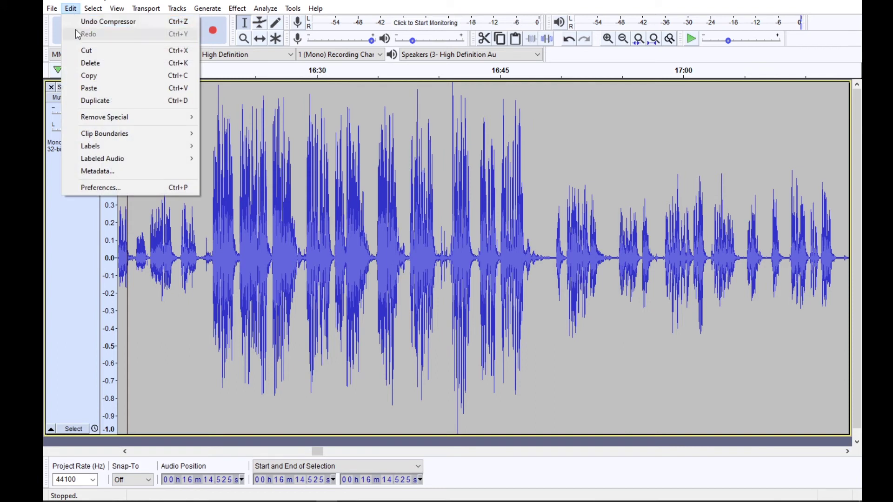
{"action": "left_click", "coordinate": [80, 26]}
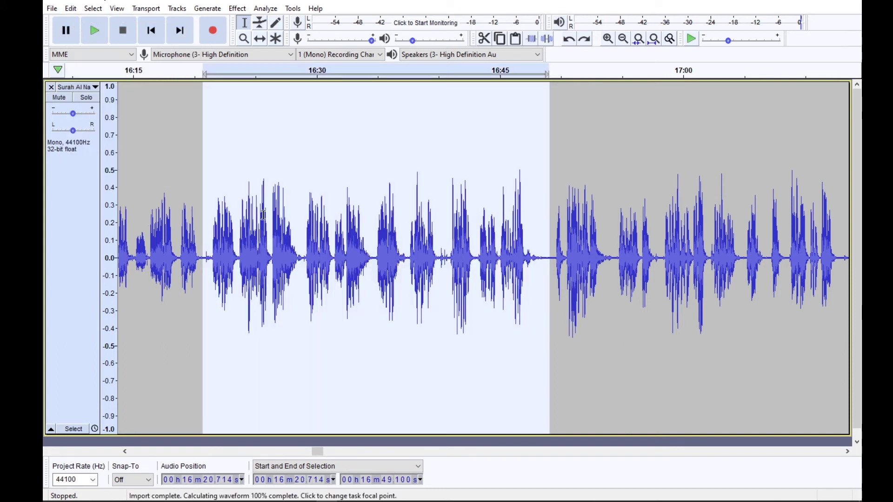
{"action": "left_click", "coordinate": [265, 233]}
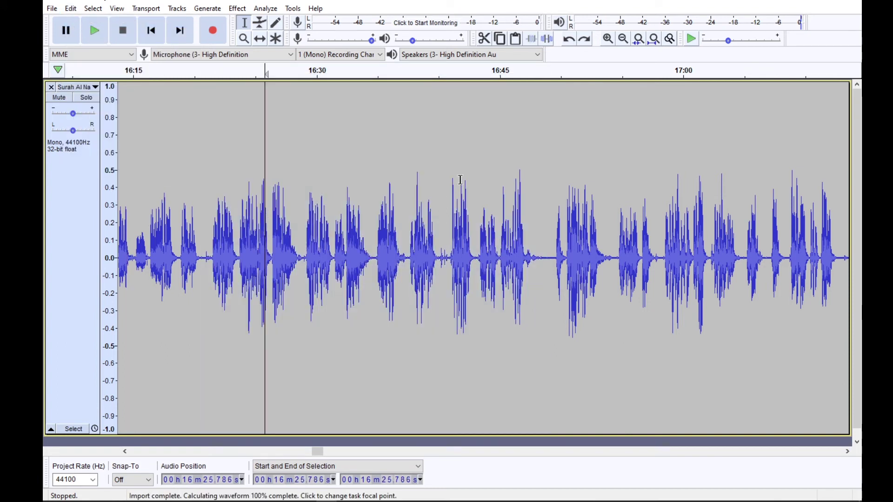
Compress the entire recording with a -20 dB threshold, 2.5:1 ratio, 0.10 s attack, 1.0 s release and make-up gain for 0 dB.
{"action": "left_click", "coordinate": [653, 39]}
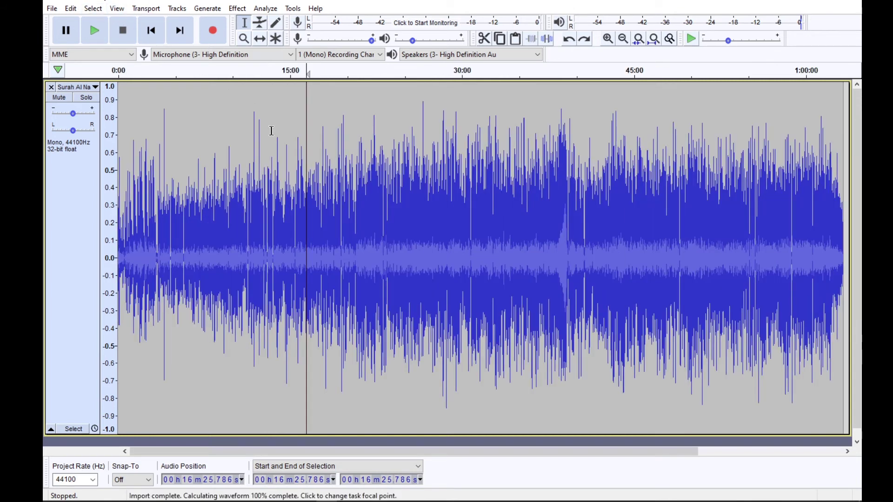
{"action": "double_click", "coordinate": [367, 109]}
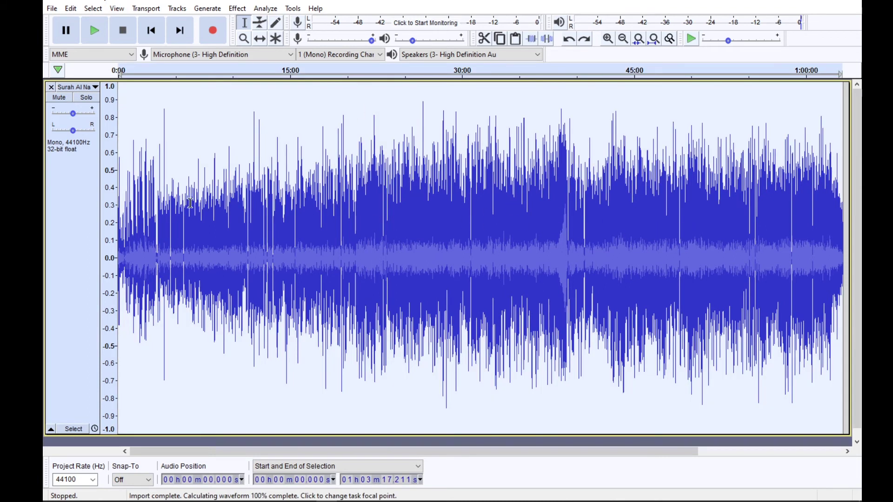
{"action": "left_click", "coordinate": [236, 9]}
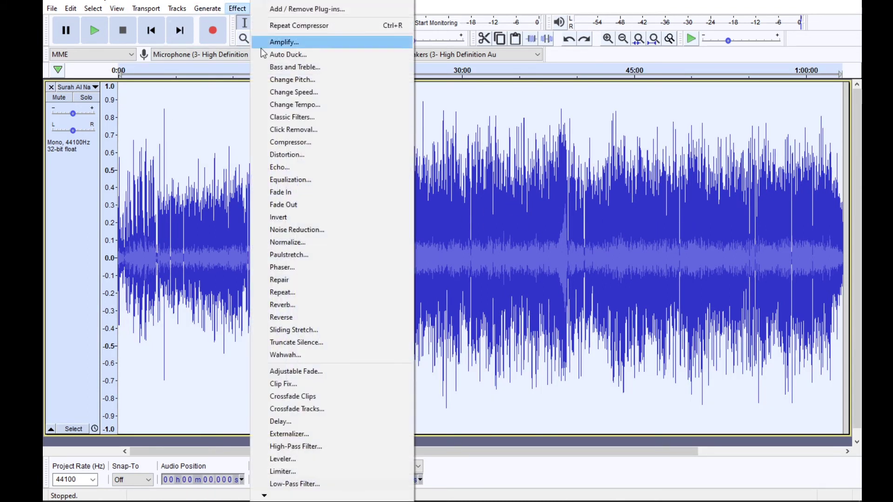
{"action": "left_click", "coordinate": [298, 143]}
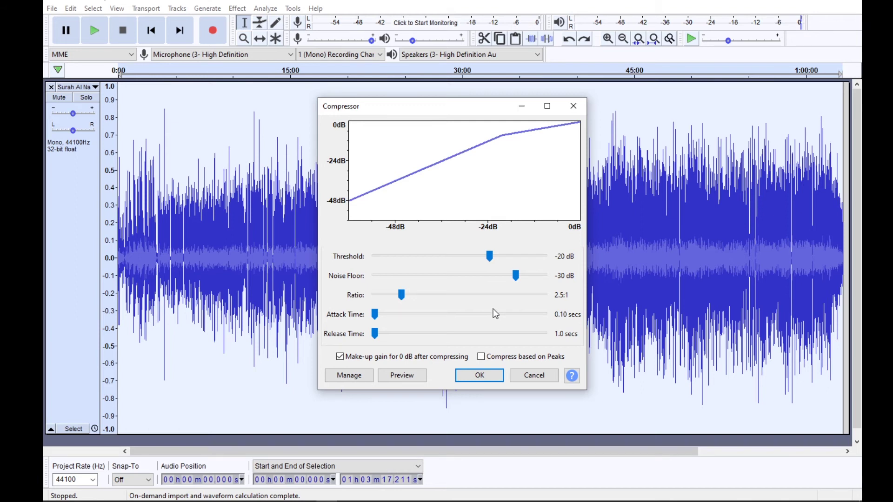
{"action": "left_click", "coordinate": [522, 277]}
{"action": "left_click", "coordinate": [524, 278]}
{"action": "left_click", "coordinate": [468, 381]}
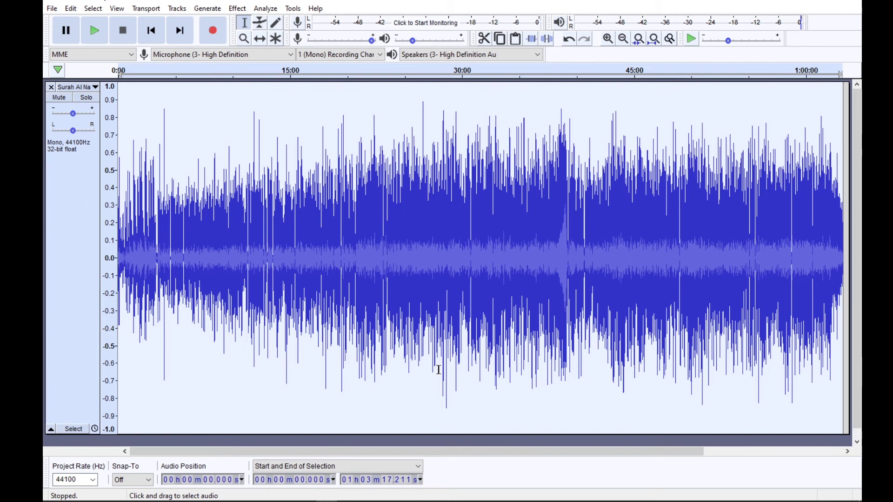
{"action": "left_click", "coordinate": [494, 358]}
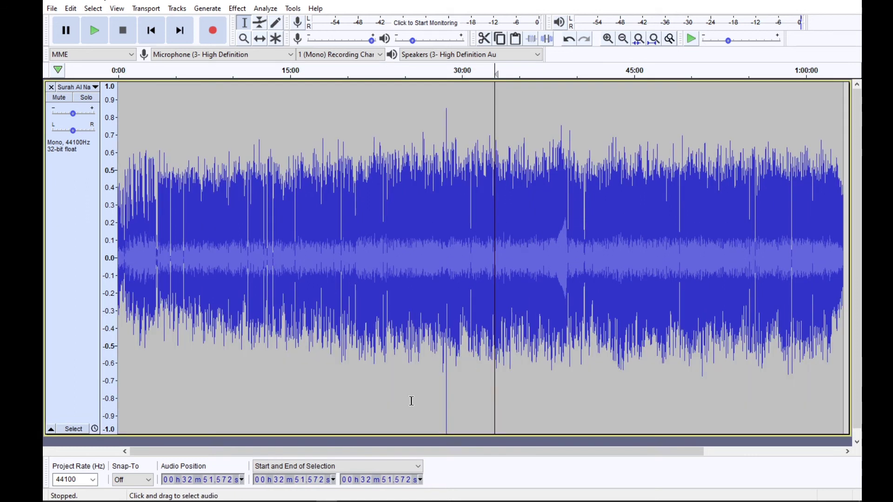
Locate the isolated full-height spike near 28:40 and examine the waveform around it in close-up.
{"action": "left_click", "coordinate": [445, 377]}
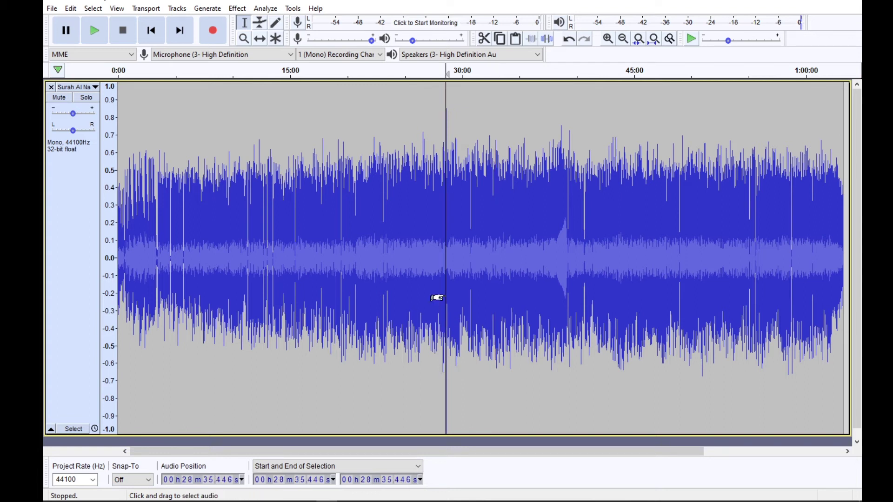
{"action": "left_click_drag", "start_coordinate": [445, 298], "coordinate": [439, 291]}
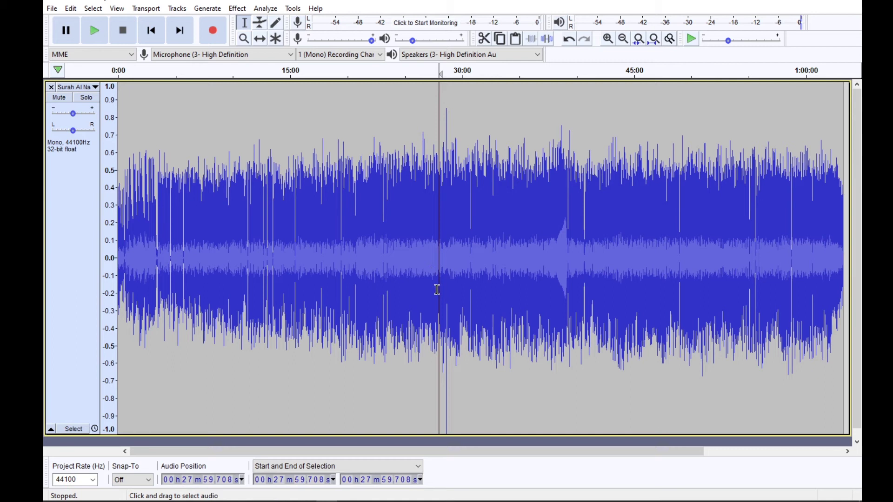
{"action": "left_click_drag", "start_coordinate": [442, 302], "coordinate": [446, 301]}
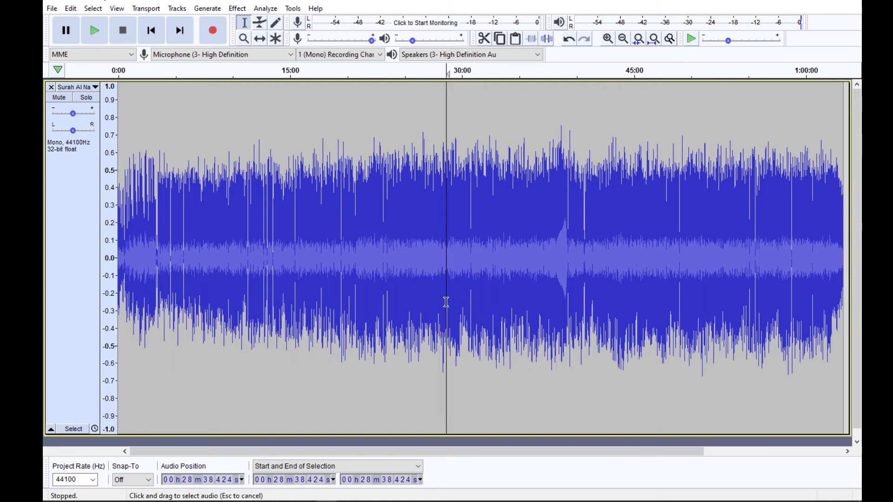
{"action": "left_click", "coordinate": [612, 41]}
{"action": "left_click", "coordinate": [613, 41]}
{"action": "left_click", "coordinate": [613, 41]}
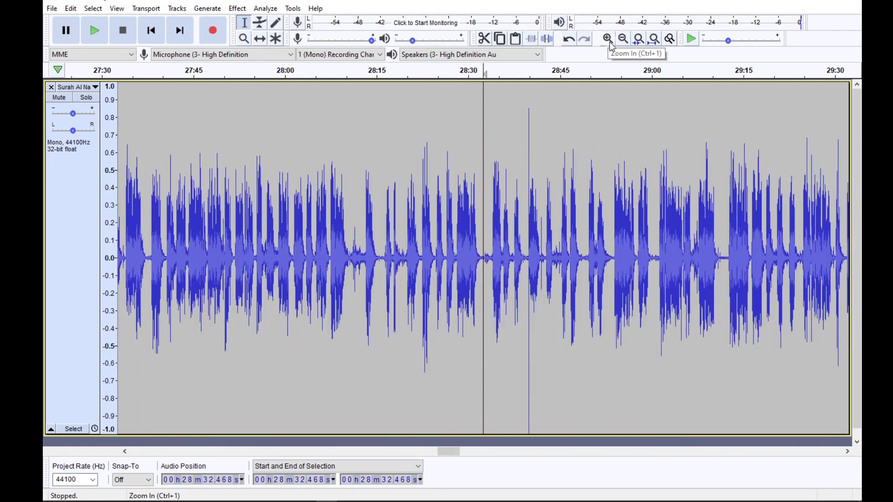
{"action": "left_click", "coordinate": [543, 239]}
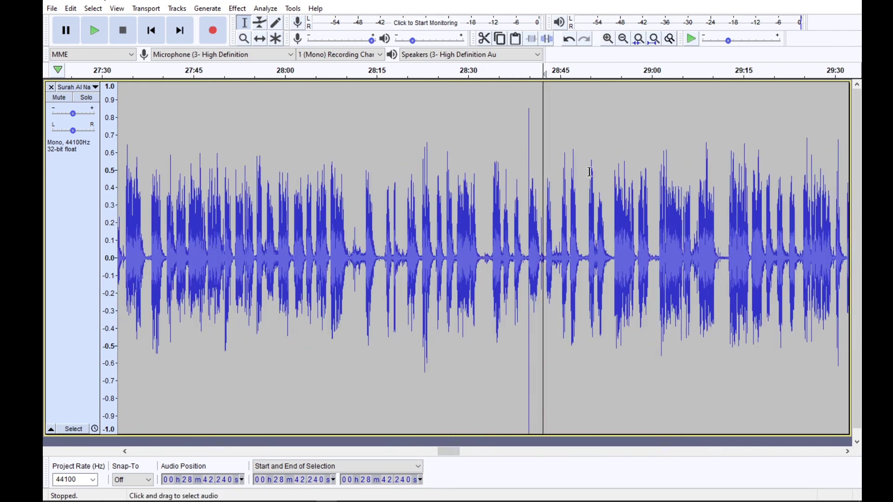
{"action": "left_click", "coordinate": [612, 45]}
{"action": "left_click", "coordinate": [607, 39]}
{"action": "left_click", "coordinate": [427, 200]}
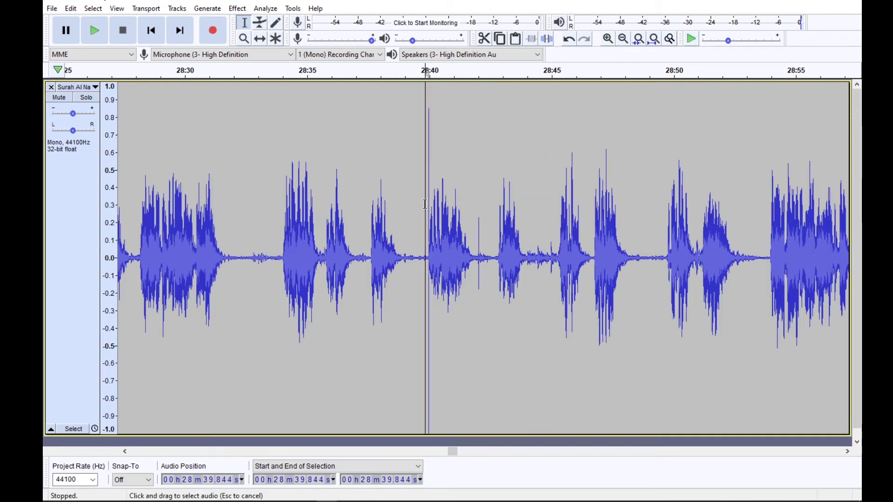
{"action": "left_click", "coordinate": [609, 40]}
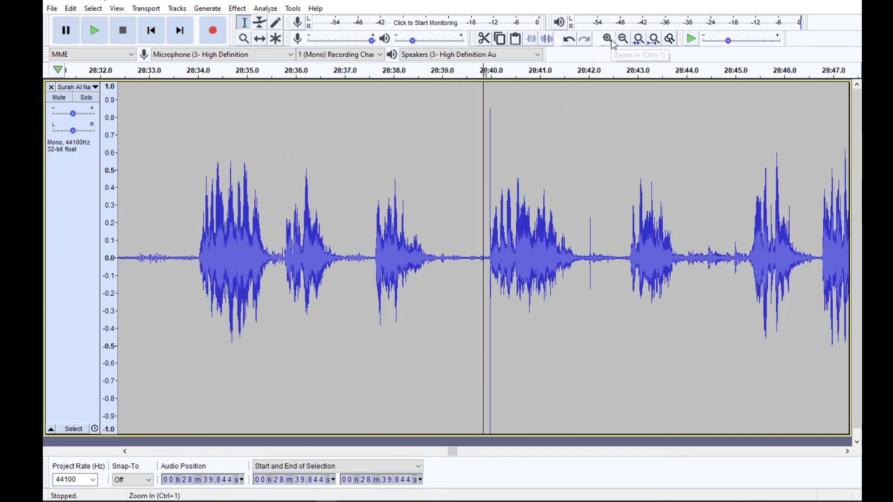
Select the section around the spike from about 28:39.916 to 28:40.012 and play it.
{"action": "left_click", "coordinate": [607, 39]}
{"action": "left_click", "coordinate": [608, 39]}
{"action": "left_click", "coordinate": [585, 141]}
{"action": "left_click_drag", "start_coordinate": [548, 178], "coordinate": [512, 182]}
{"action": "left_click", "coordinate": [104, 38]}
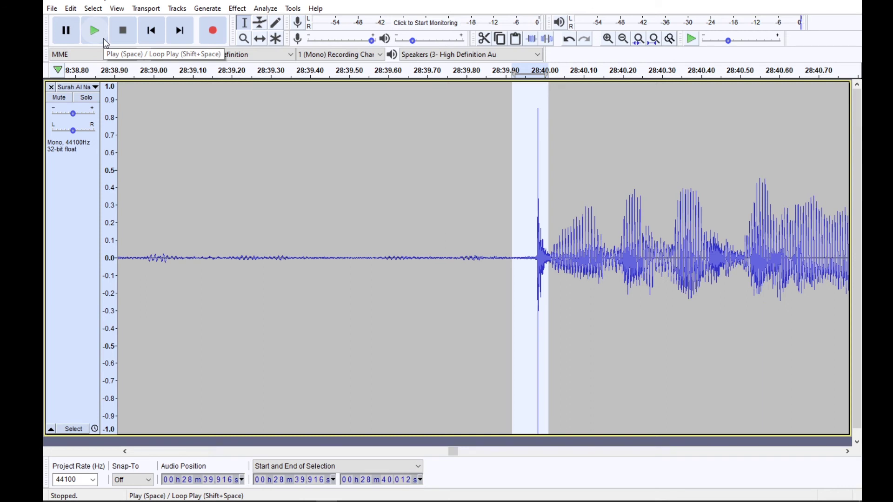
Silence the click from about 28:39.982 to 28:39.987 and clear the selection.
{"action": "left_click", "coordinate": [609, 42]}
{"action": "left_click", "coordinate": [609, 43]}
{"action": "left_click", "coordinate": [609, 43]}
{"action": "left_click", "coordinate": [608, 39]}
{"action": "left_click", "coordinate": [608, 40]}
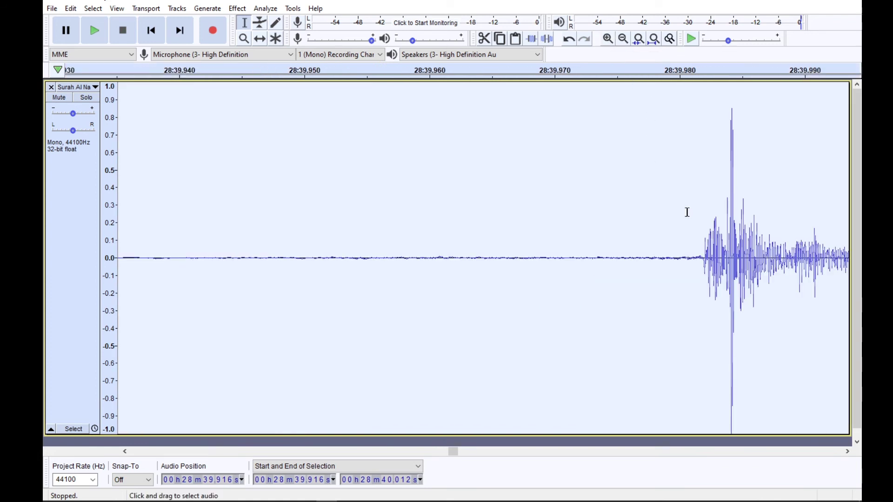
{"action": "left_click_drag", "start_coordinate": [700, 218], "coordinate": [769, 219]}
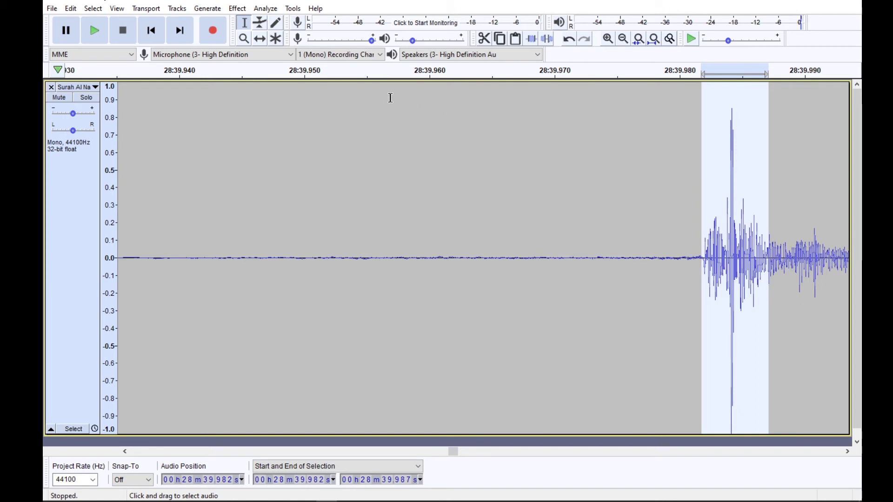
{"action": "left_click", "coordinate": [548, 39]}
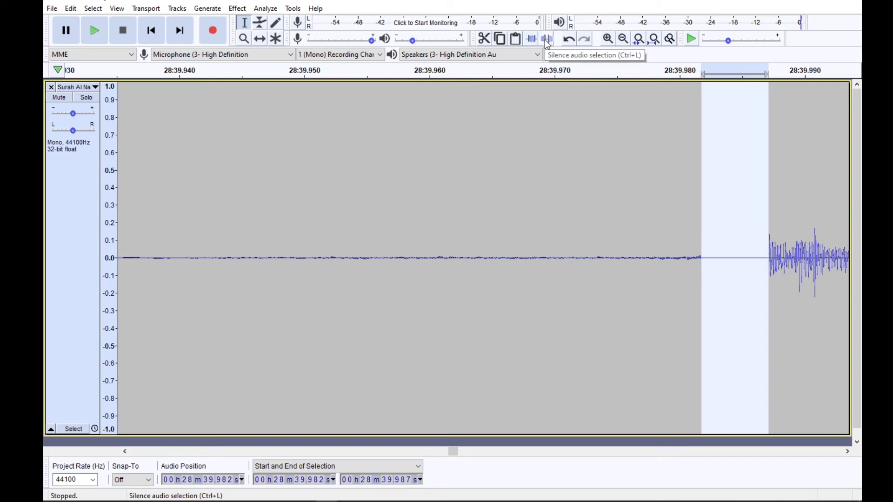
{"action": "left_click", "coordinate": [514, 169]}
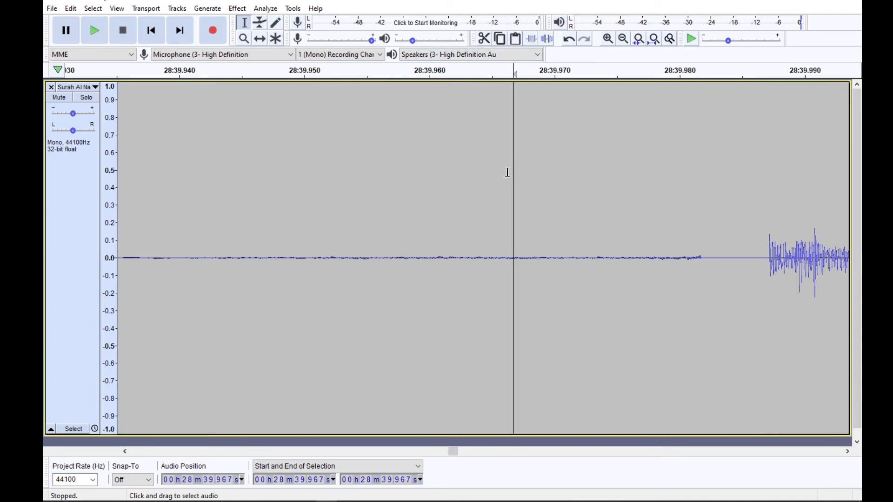
Examine the waveform from about 28:36 to 28:43 around the silenced click for remaining spikes.
{"action": "left_click", "coordinate": [507, 172]}
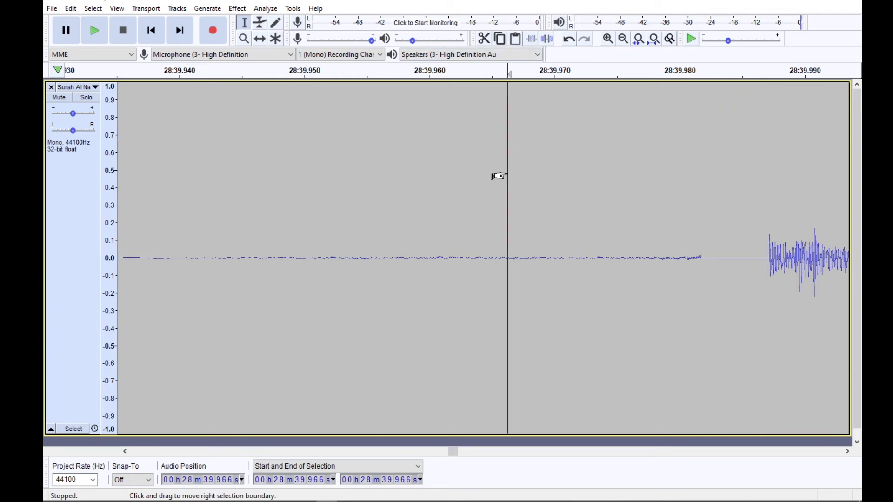
{"action": "left_click", "coordinate": [623, 41]}
{"action": "left_click", "coordinate": [623, 41]}
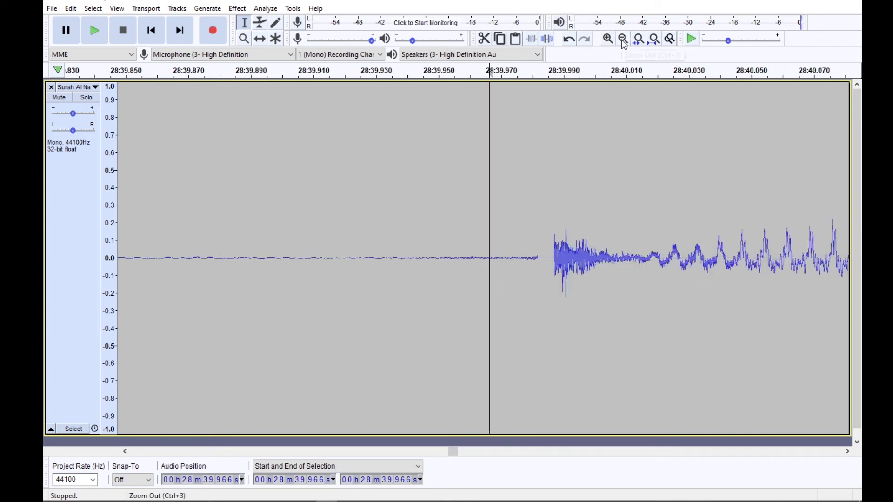
{"action": "left_click", "coordinate": [623, 40]}
{"action": "left_click", "coordinate": [623, 40]}
{"action": "left_click", "coordinate": [623, 40]}
{"action": "left_click", "coordinate": [623, 40]}
{"action": "left_click", "coordinate": [623, 40]}
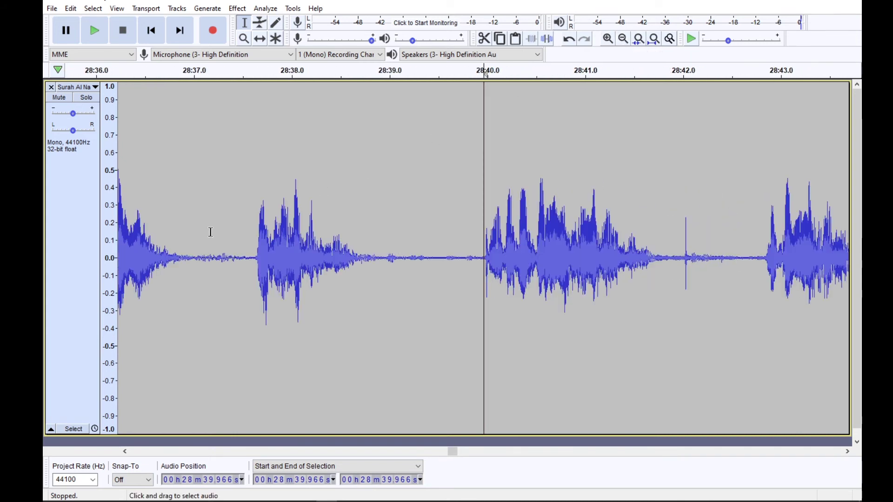
Play the recording from about 28:37.6 through the silenced click at 28:40.
{"action": "left_click", "coordinate": [253, 212]}
{"action": "left_click", "coordinate": [100, 36]}
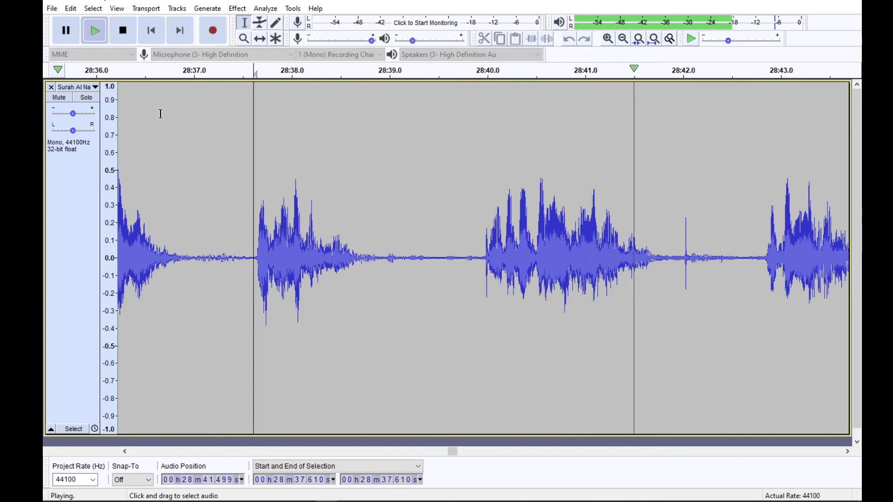
{"action": "key", "text": "space"}
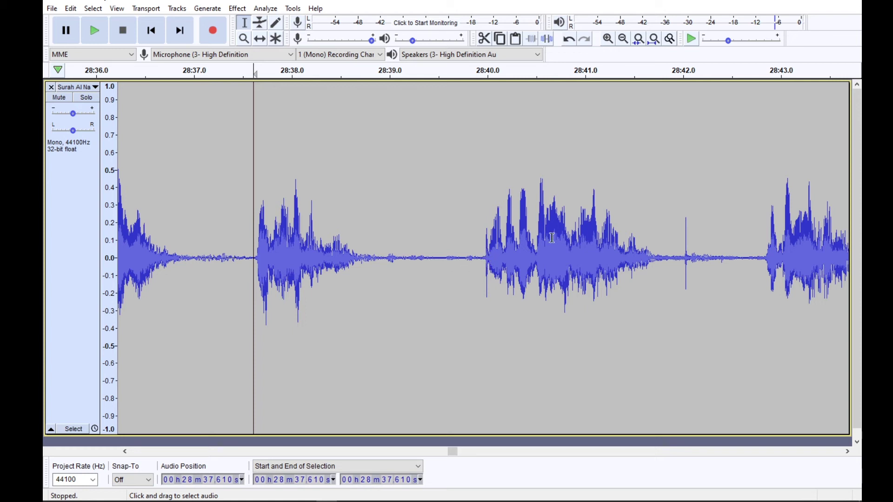
Normalize the whole track to a peak amplitude of -1.0 dB with DC offset removal, and clear the selection.
{"action": "left_click", "coordinate": [654, 39]}
{"action": "left_click", "coordinate": [519, 226]}
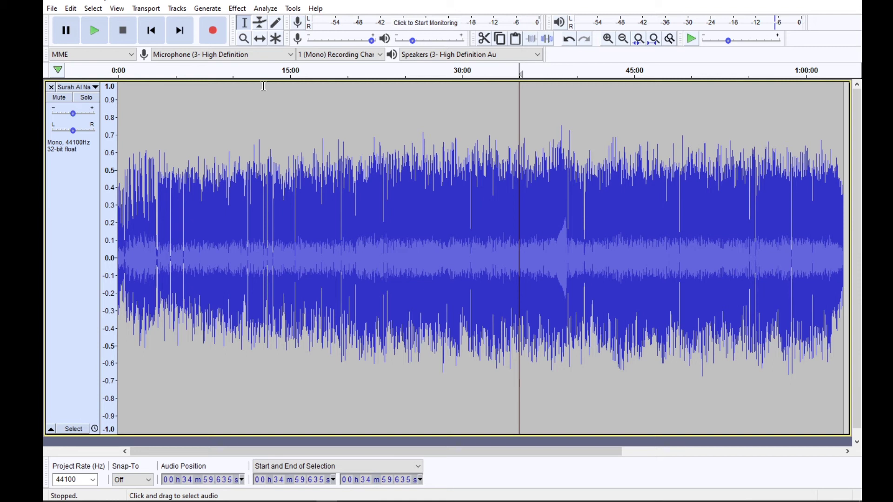
{"action": "left_click", "coordinate": [239, 10]}
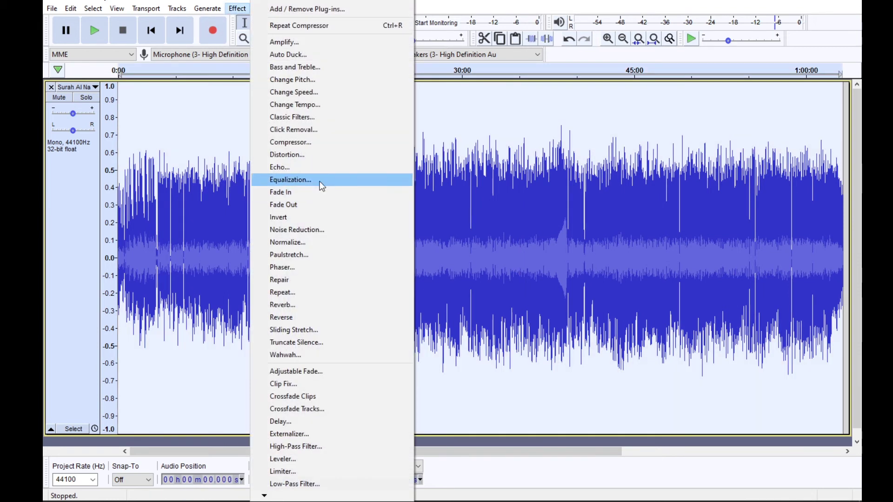
{"action": "left_click", "coordinate": [319, 242]}
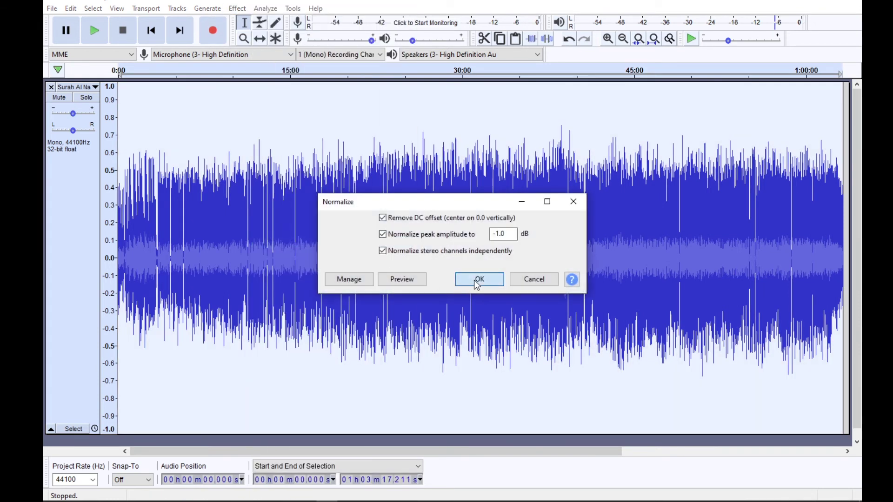
{"action": "left_click", "coordinate": [477, 280]}
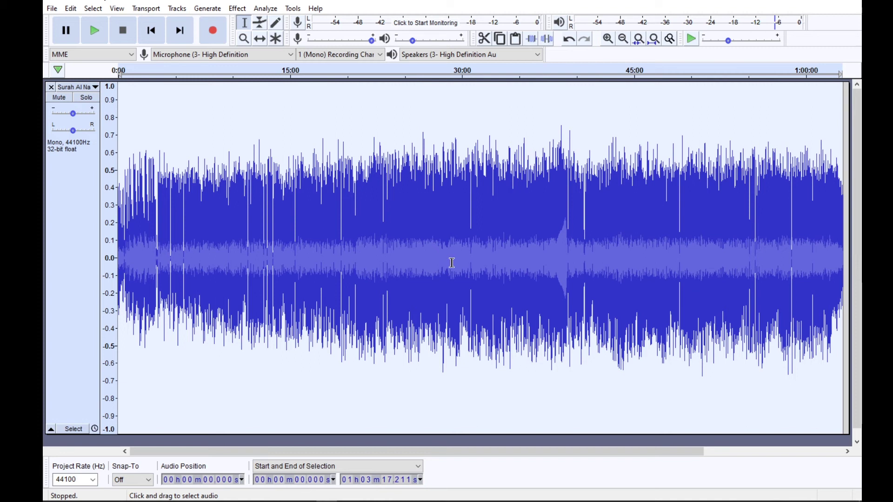
{"action": "left_click", "coordinate": [446, 262]}
{"action": "left_click", "coordinate": [451, 263]}
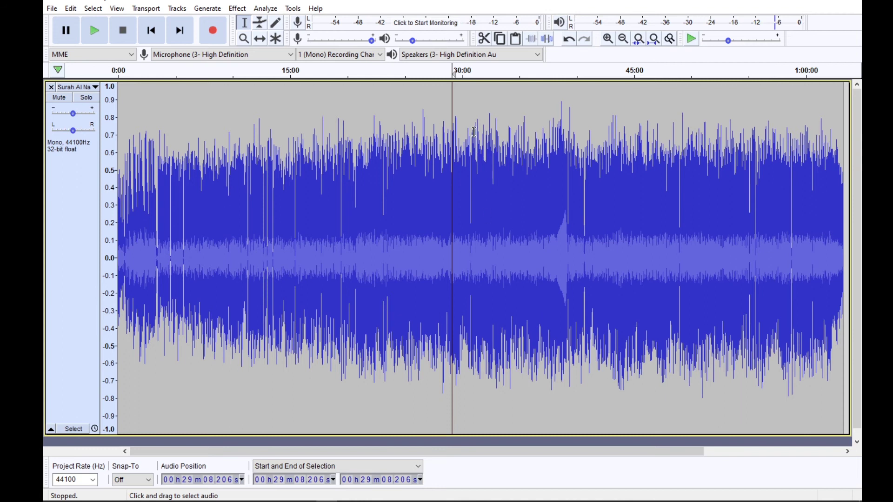
Play the normalized track from about 20:06 and examine the waveform around it in close-up.
{"action": "left_click", "coordinate": [652, 419]}
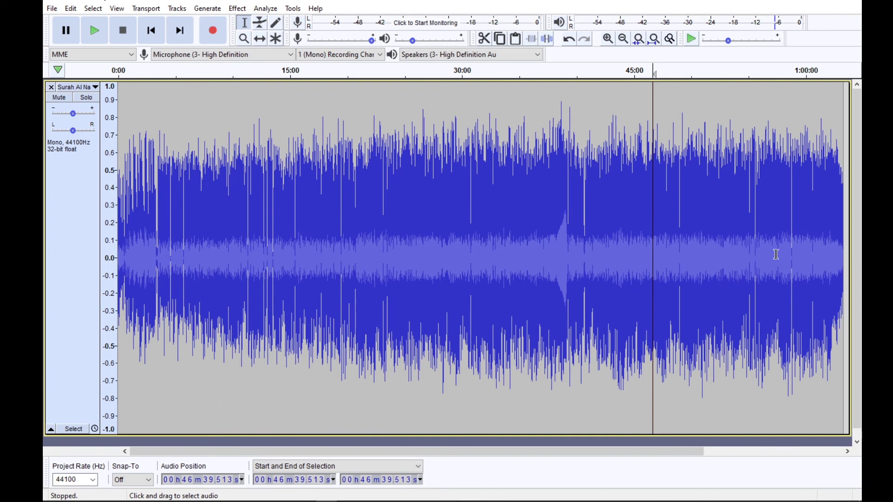
{"action": "left_click", "coordinate": [357, 253]}
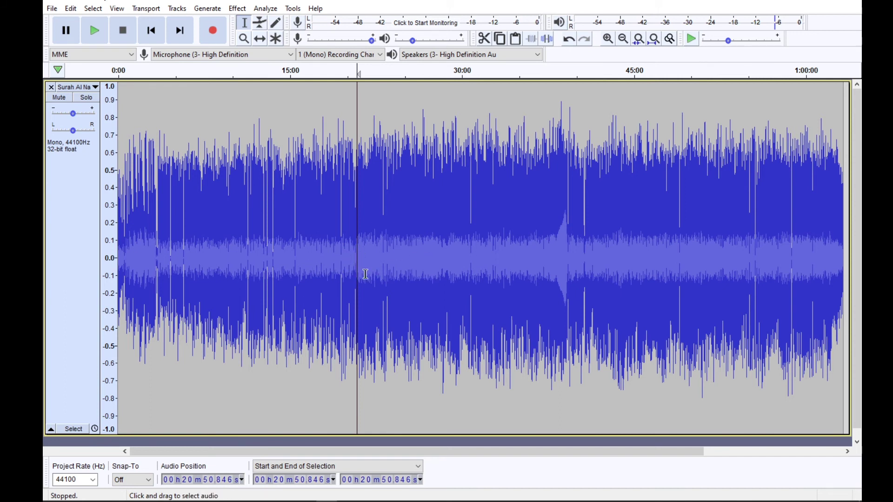
{"action": "left_click", "coordinate": [348, 267]}
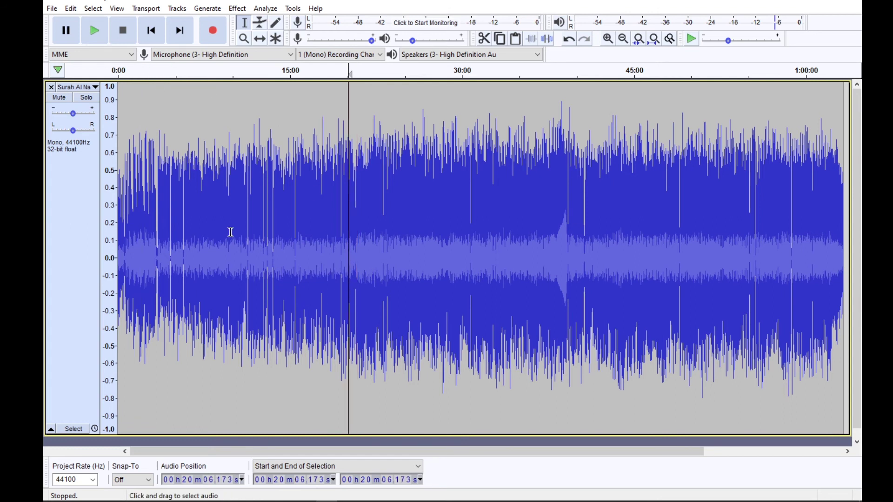
{"action": "left_click", "coordinate": [95, 30]}
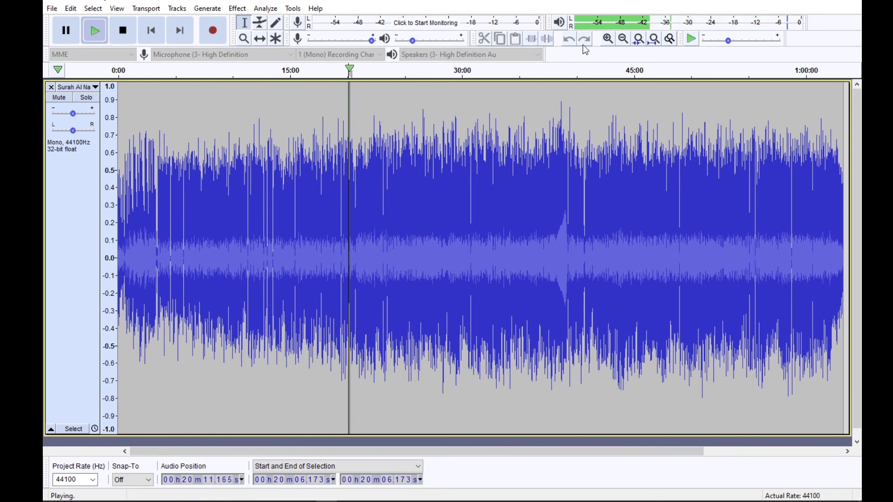
{"action": "left_click", "coordinate": [613, 41]}
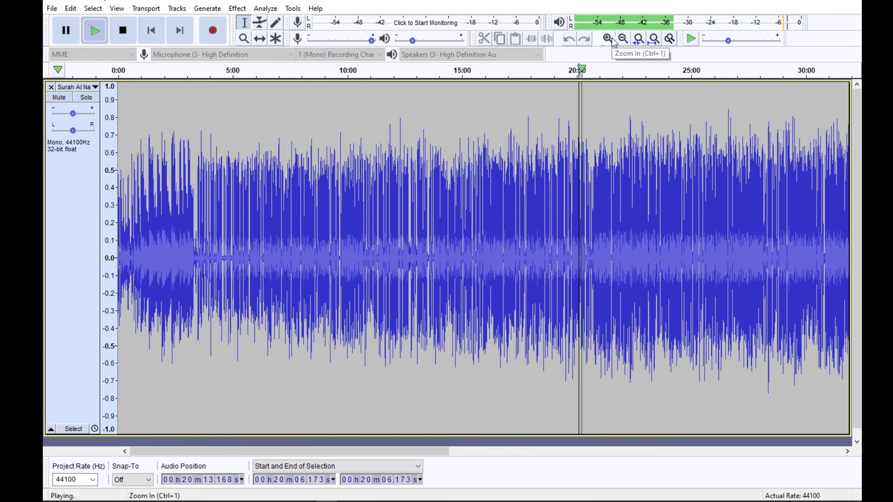
{"action": "left_click", "coordinate": [607, 38]}
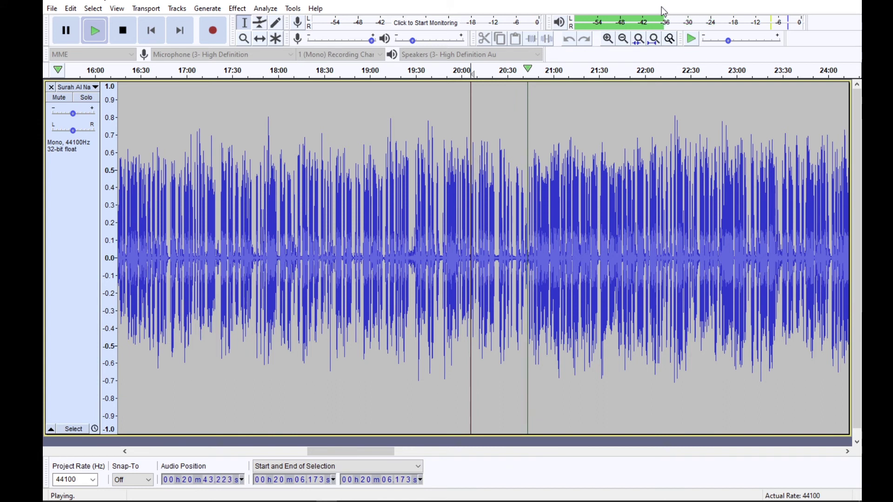
{"action": "left_click", "coordinate": [123, 29]}
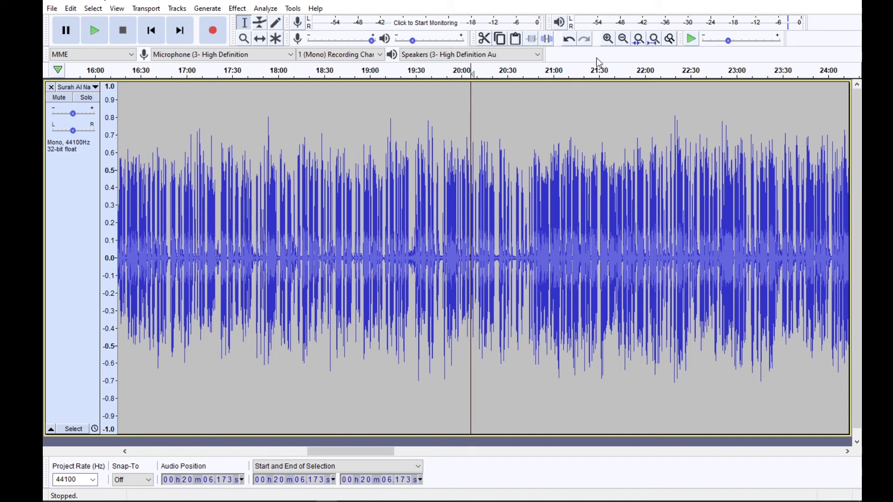
Apply a Soft Limit limiter to the whole track with slightly raised mono/left input gain, limit -1.00 dB, hold 10 ms and no make-up gain.
{"action": "left_click", "coordinate": [653, 41]}
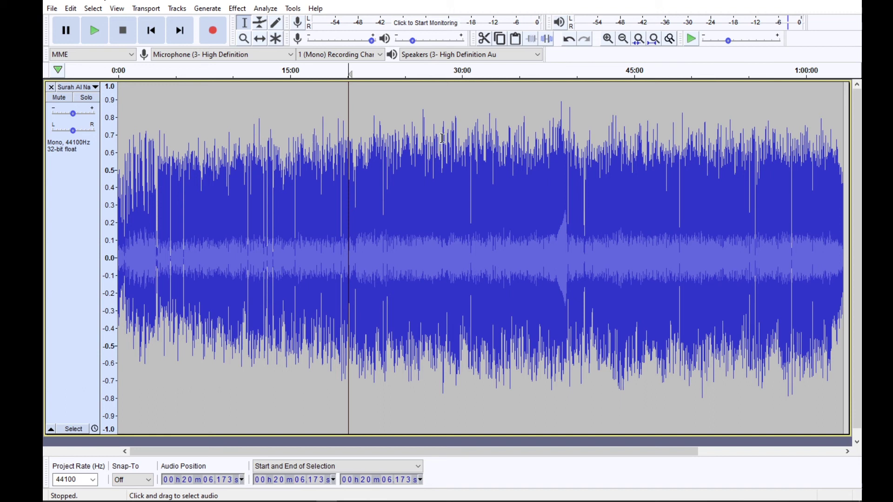
{"action": "double_click", "coordinate": [517, 106]}
{"action": "left_click", "coordinate": [237, 8]}
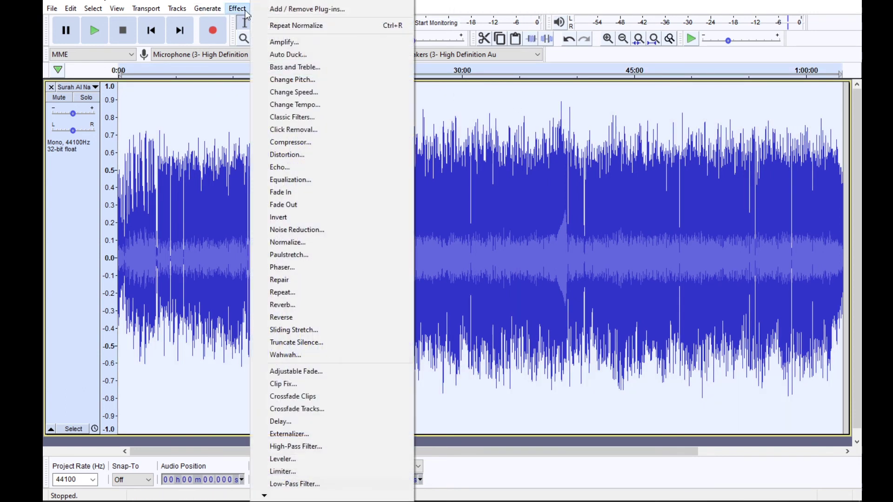
{"action": "left_click", "coordinate": [309, 471]}
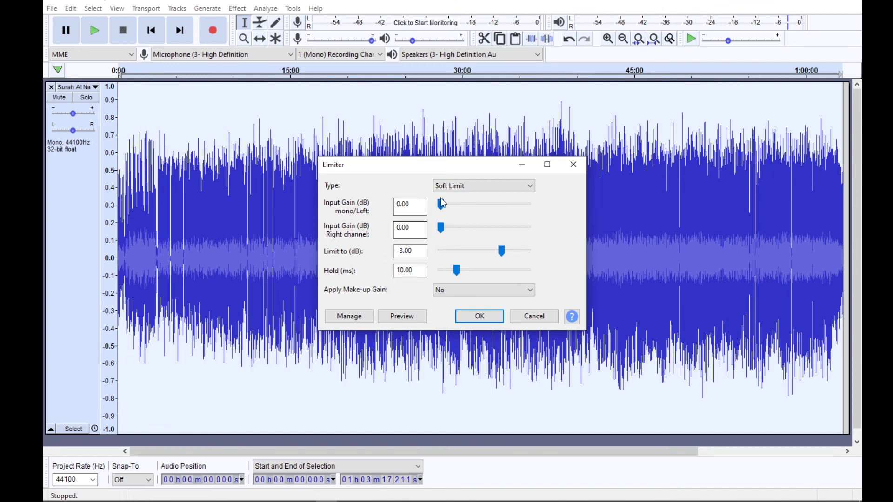
{"action": "left_click", "coordinate": [501, 251]}
{"action": "left_click_drag", "start_coordinate": [478, 259], "coordinate": [521, 264]}
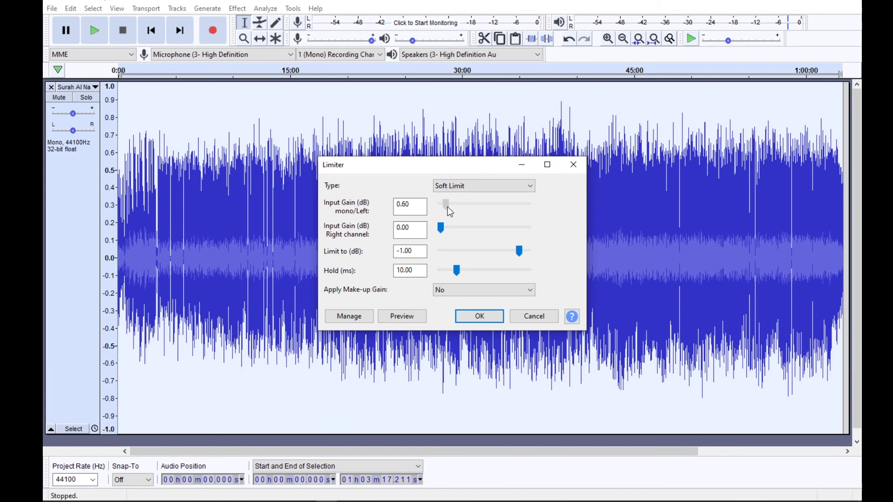
{"action": "left_click_drag", "start_coordinate": [448, 207], "coordinate": [451, 211]}
{"action": "left_click", "coordinate": [478, 317]}
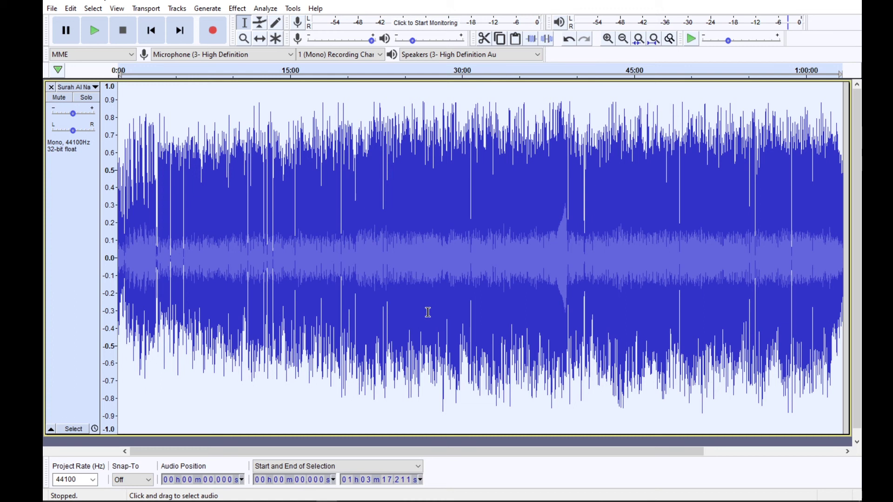
Play the limited track from about 26:48 to check its loudness.
{"action": "left_click", "coordinate": [425, 312]}
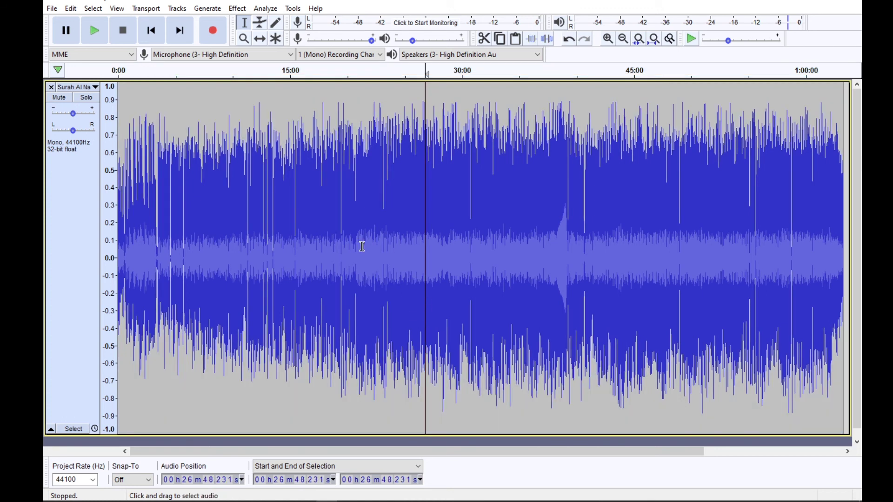
{"action": "left_click", "coordinate": [95, 30]}
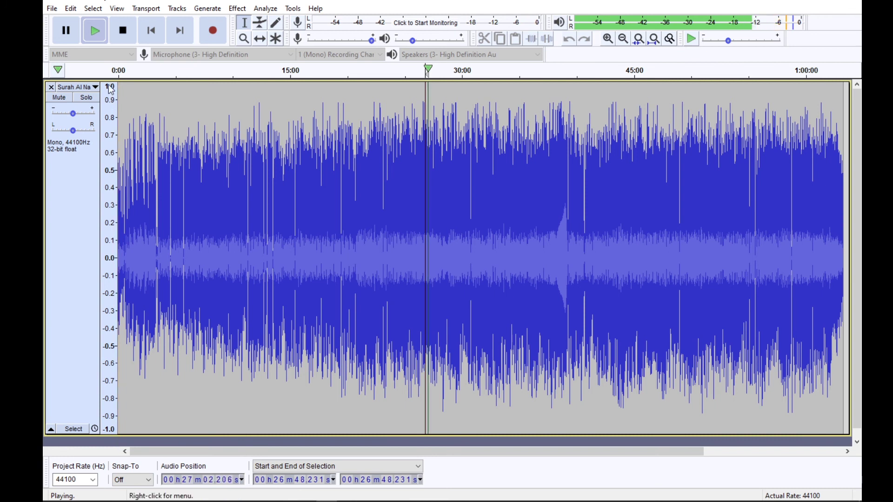
{"action": "left_click", "coordinate": [122, 30]}
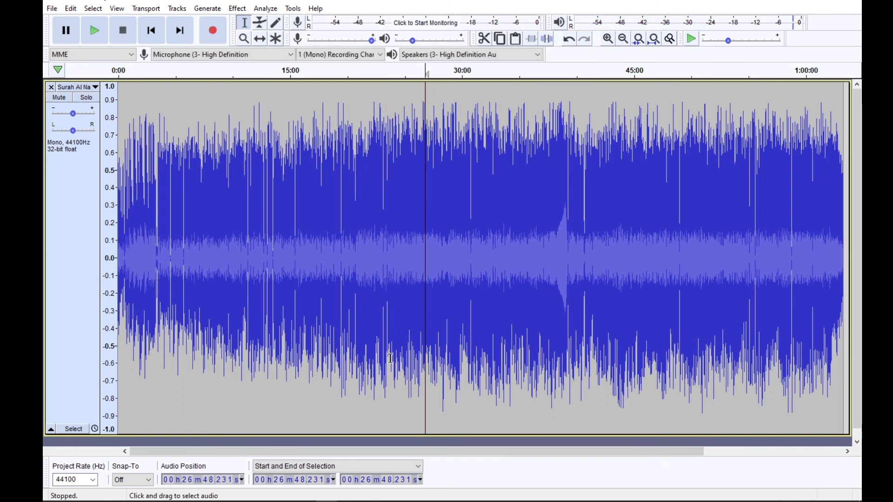
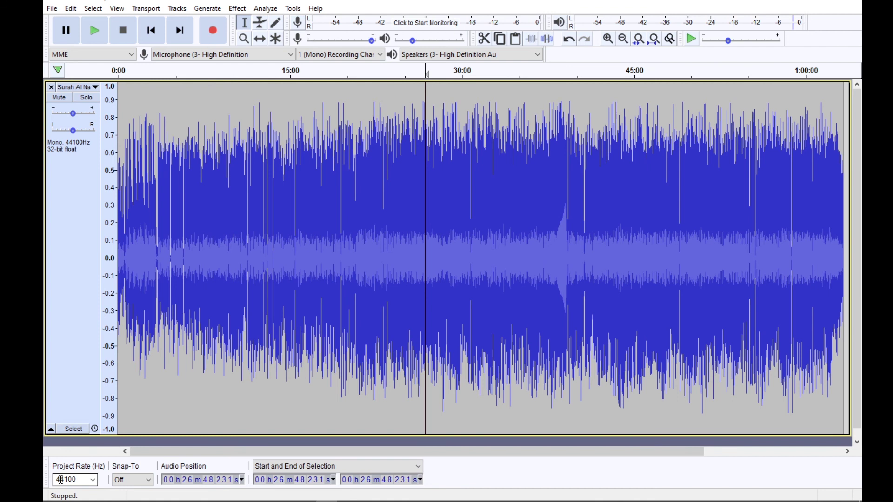
Set the project rate to 16000 Hz.
{"action": "left_click", "coordinate": [92, 480]}
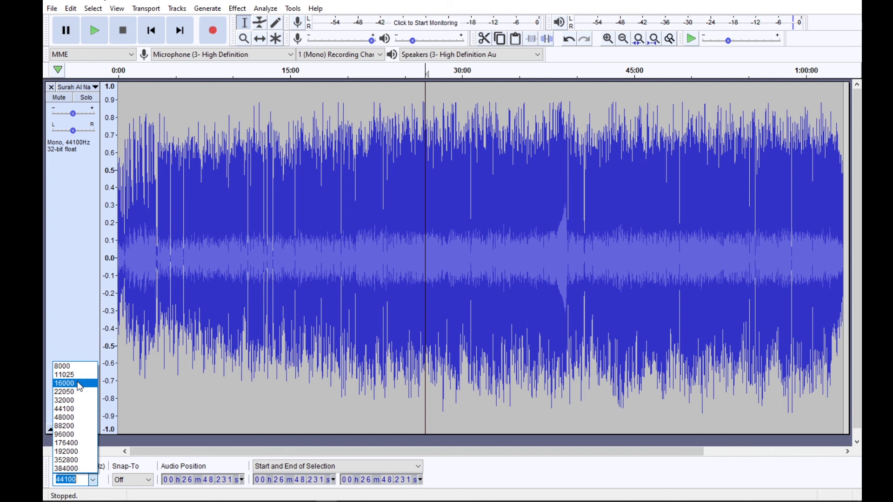
{"action": "left_click", "coordinate": [75, 383]}
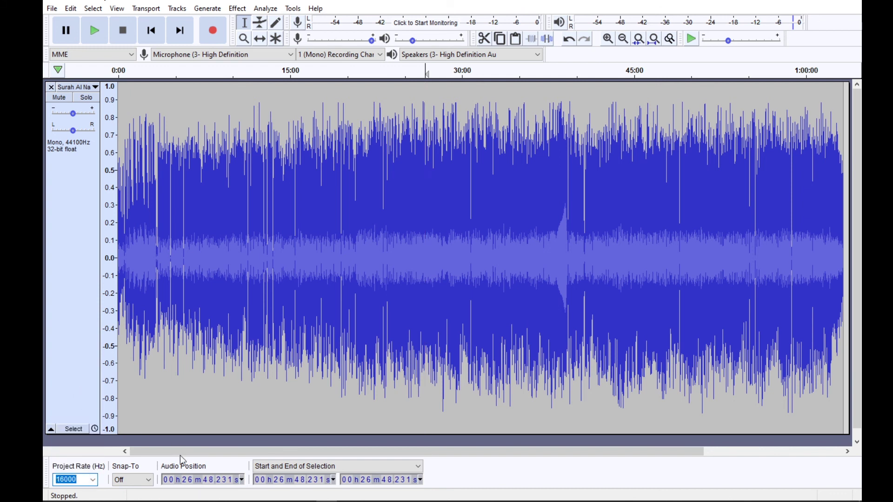
{"action": "left_click", "coordinate": [344, 374]}
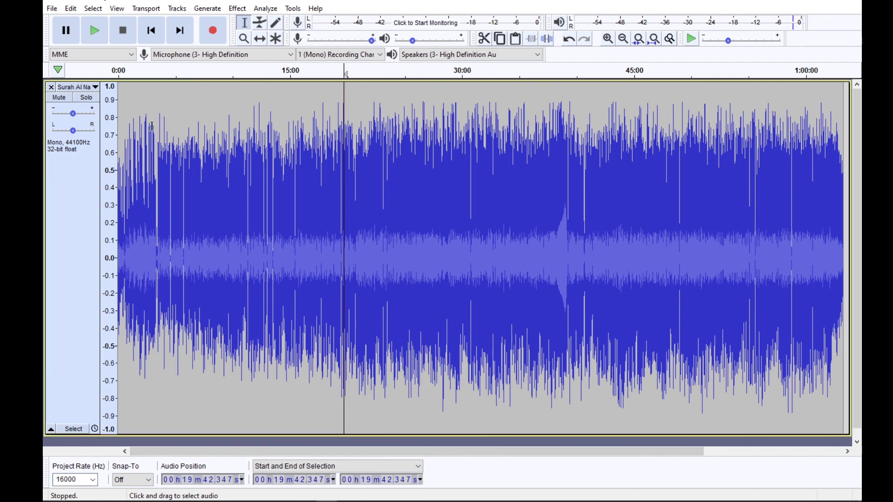
Open the MP3 export settings for the recording.
{"action": "left_click", "coordinate": [53, 10]}
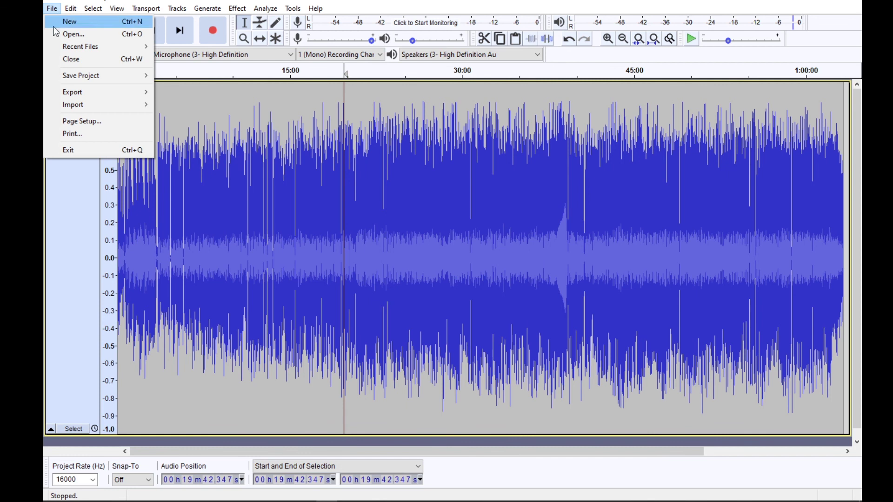
{"action": "mouse_move", "coordinate": [74, 94]}
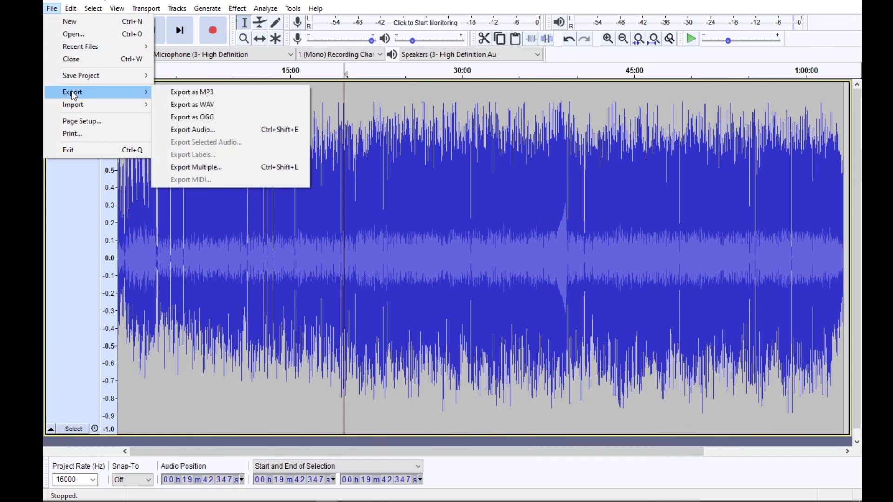
{"action": "left_click", "coordinate": [182, 92]}
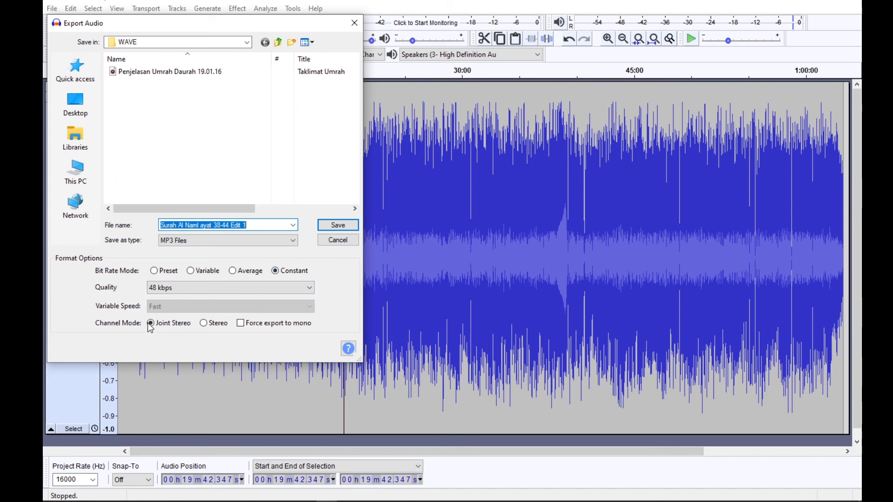
Try 24 kbps as the constant bit rate quality for the MP3 export, and set it back to 48 kbps.
{"action": "left_click", "coordinate": [307, 288]}
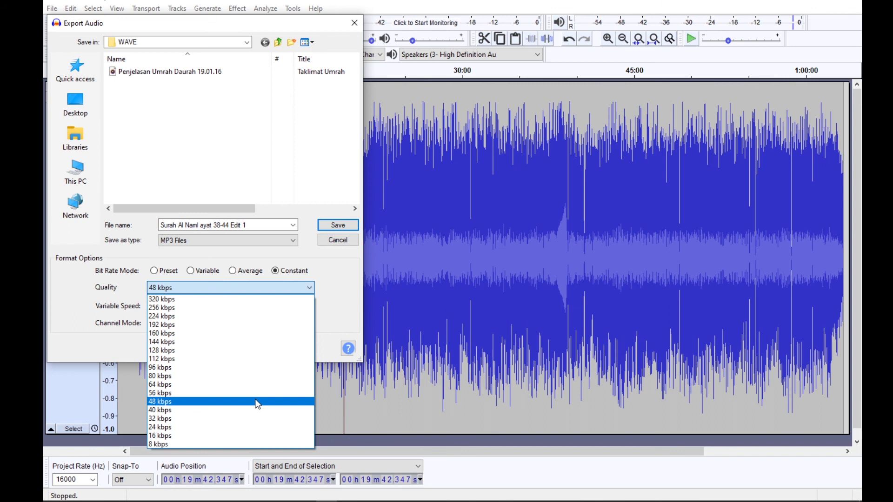
{"action": "left_click", "coordinate": [258, 405]}
{"action": "left_click", "coordinate": [299, 287]}
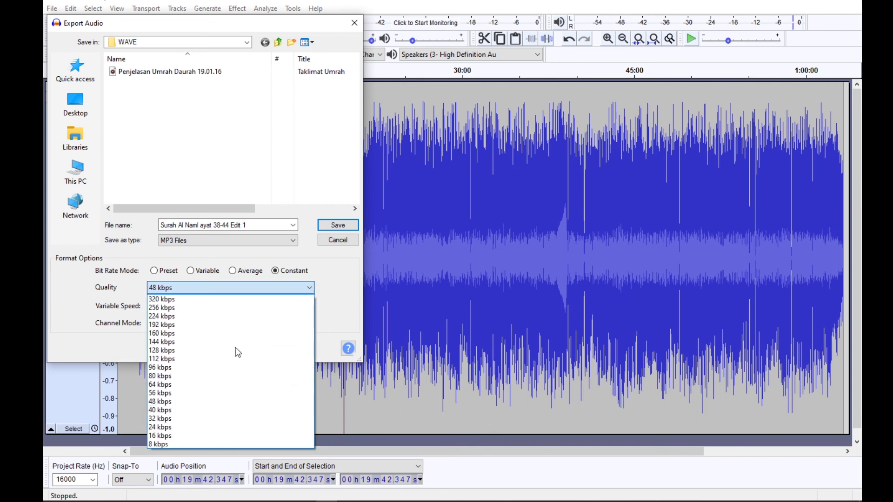
{"action": "left_click", "coordinate": [217, 429]}
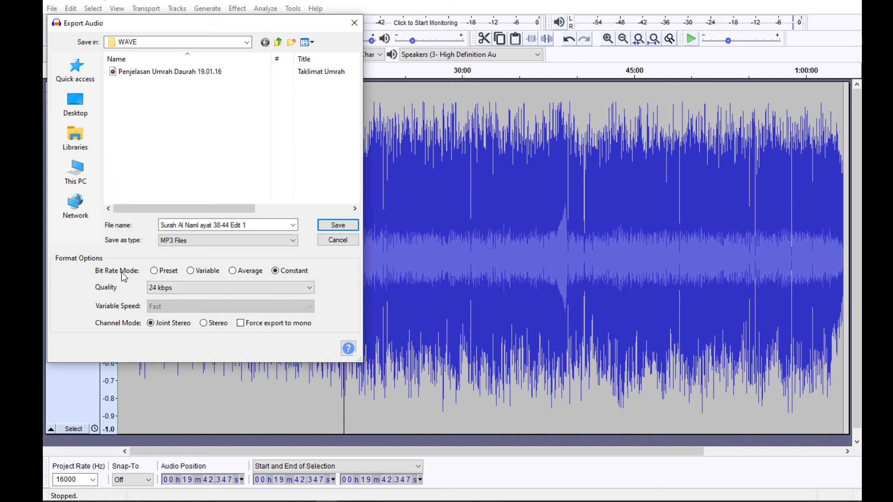
{"action": "left_click", "coordinate": [289, 288]}
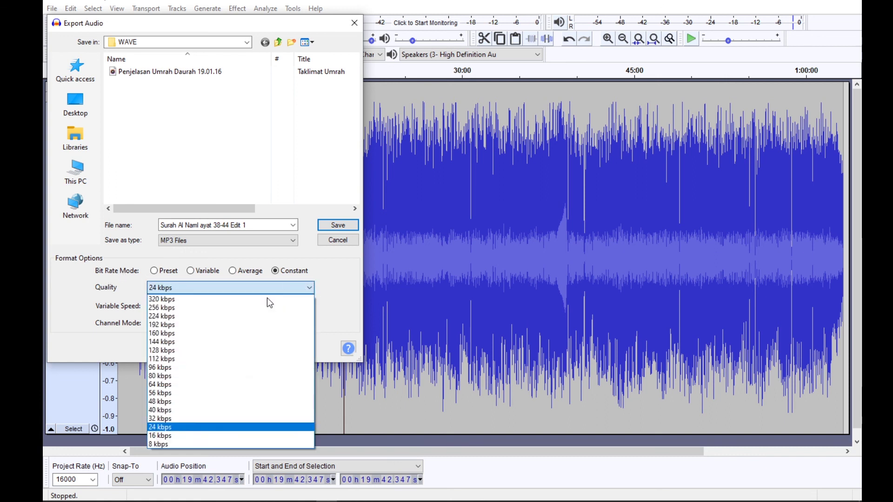
{"action": "left_click", "coordinate": [200, 403]}
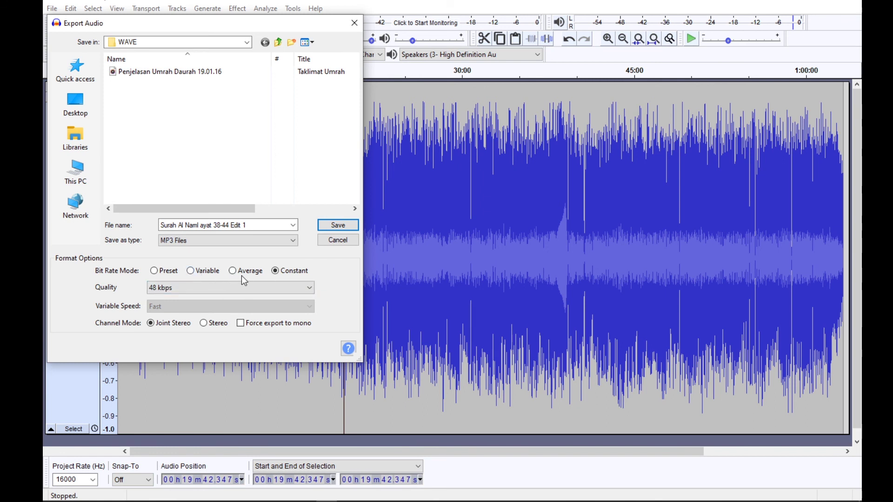
Try the Variable and Average bit rate modes for the MP3 export, and set the mode back to Constant.
{"action": "left_click", "coordinate": [207, 272]}
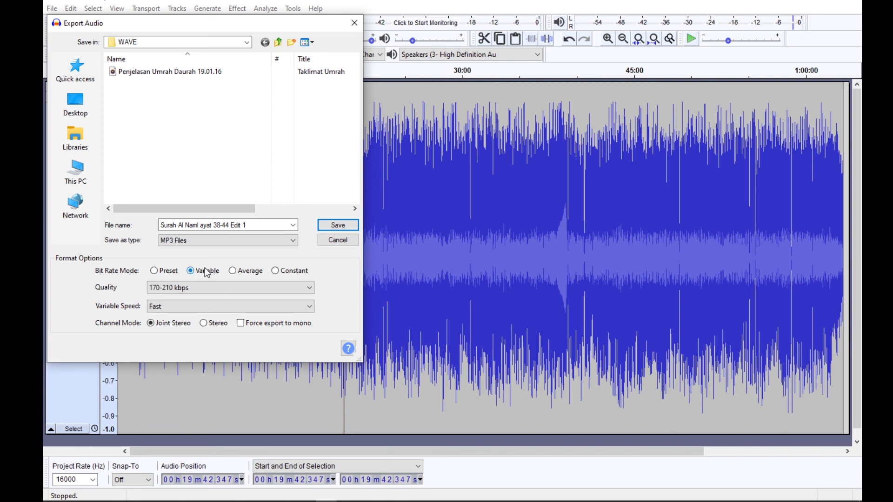
{"action": "left_click", "coordinate": [241, 274]}
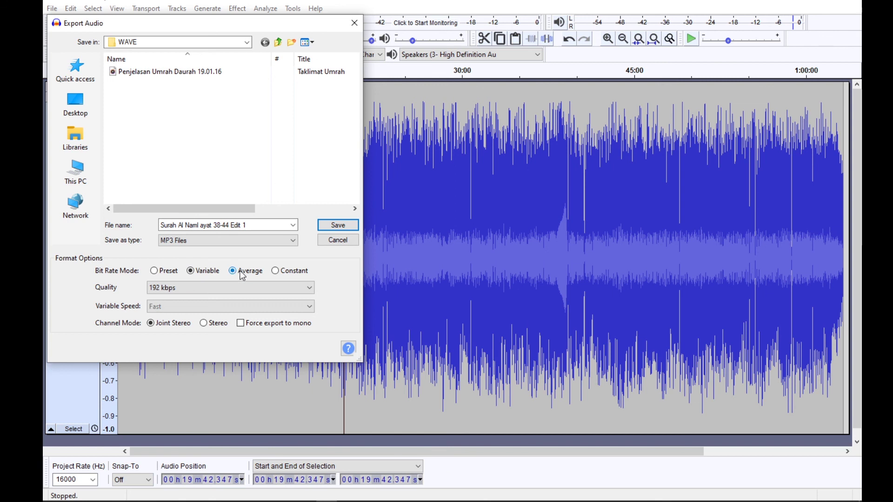
{"action": "left_click", "coordinate": [298, 275]}
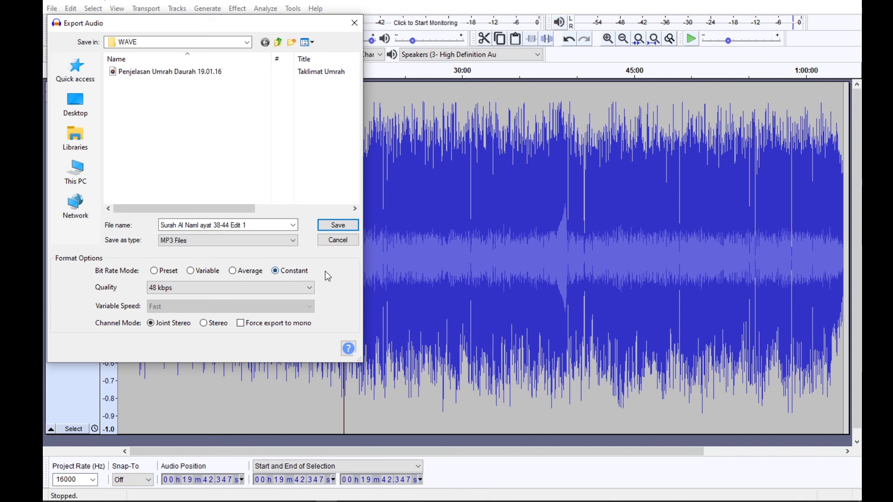
Try to save the export over the Kuliah file in the AAC Temp folder, and decline replacing it.
{"action": "left_click", "coordinate": [254, 227]}
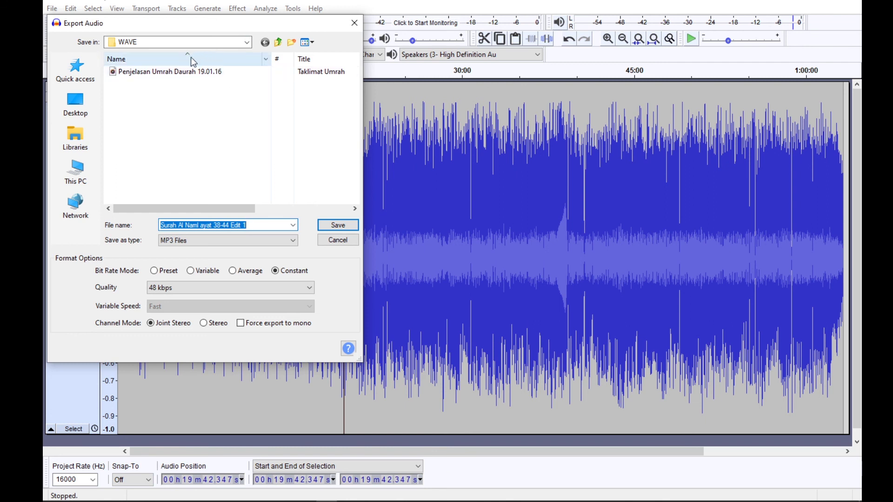
{"action": "left_click", "coordinate": [278, 42]}
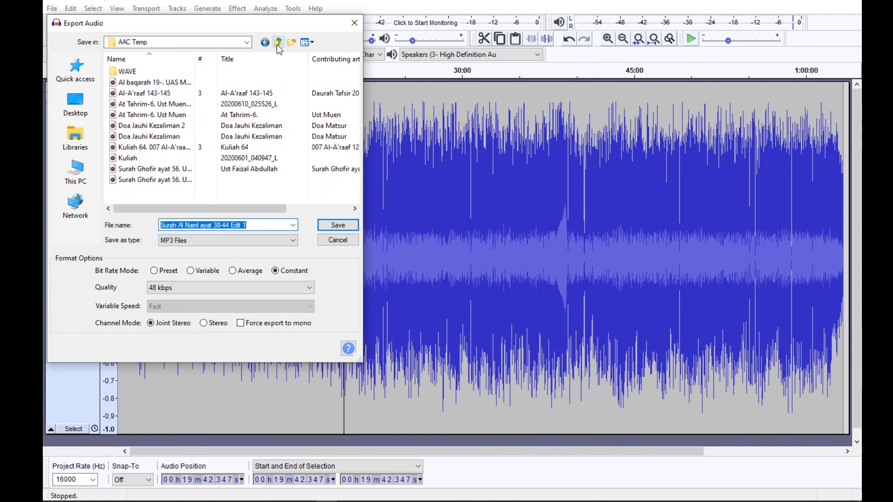
{"action": "left_click", "coordinate": [152, 158]}
{"action": "key", "text": "Return"}
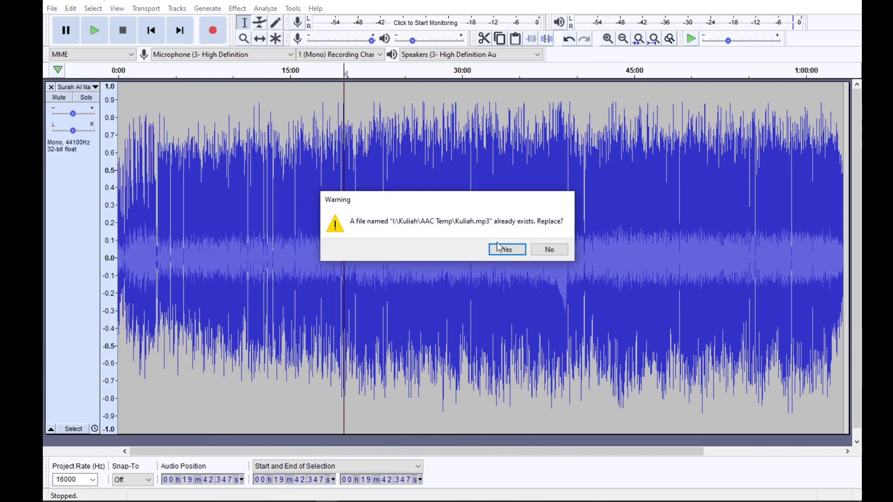
{"action": "left_click", "coordinate": [549, 250]}
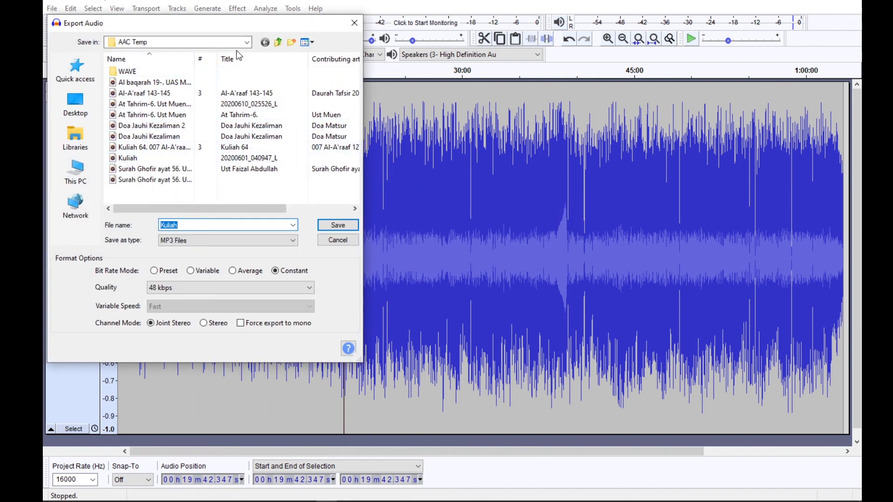
Set the export location to the 027 An Naml folder inside Kuliah, Kuliah Semasa.
{"action": "left_click", "coordinate": [279, 43]}
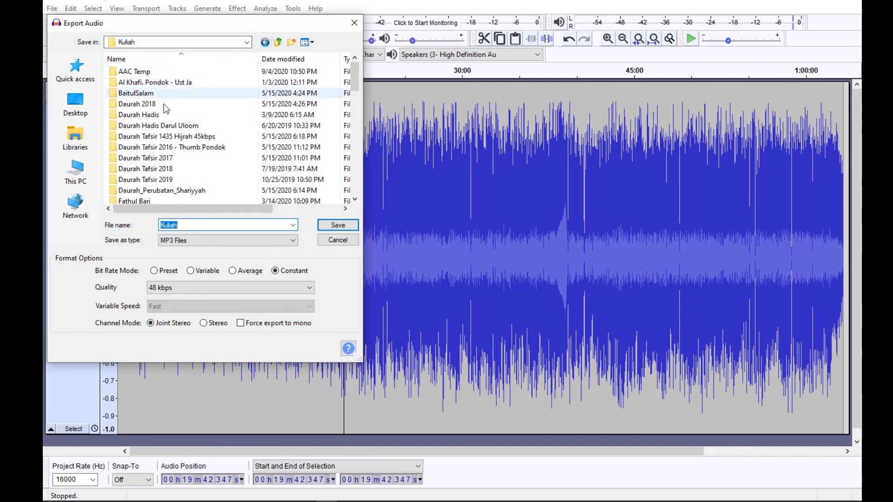
{"action": "left_click", "coordinate": [167, 138]}
{"action": "scroll", "coordinate": [166, 139], "scroll_direction": "down", "scroll_amount": 2}
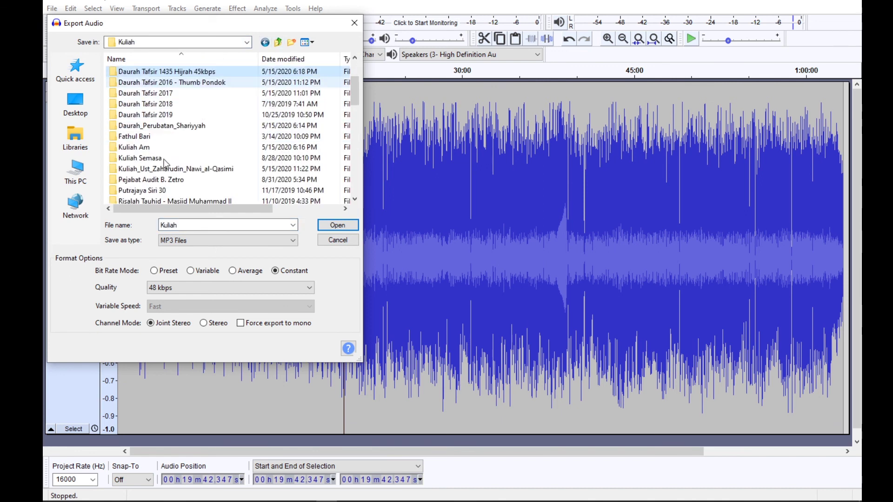
{"action": "double_click", "coordinate": [158, 165]}
{"action": "scroll", "coordinate": [183, 159], "scroll_direction": "down", "scroll_amount": 3}
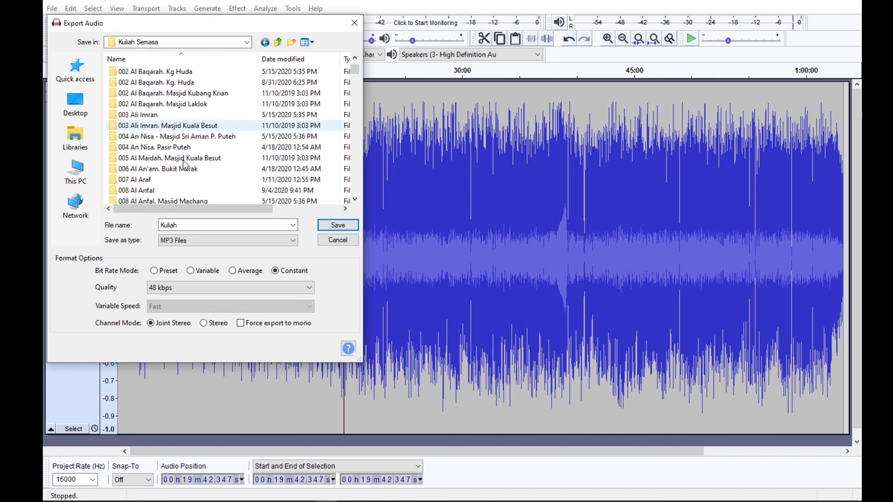
{"action": "scroll", "coordinate": [182, 160], "scroll_direction": "down", "scroll_amount": 5}
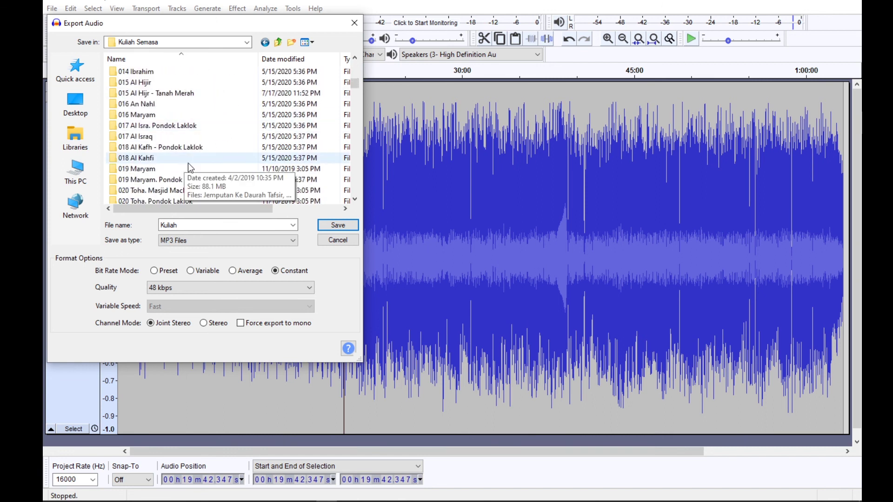
{"action": "scroll", "coordinate": [163, 123], "scroll_direction": "down", "scroll_amount": 4}
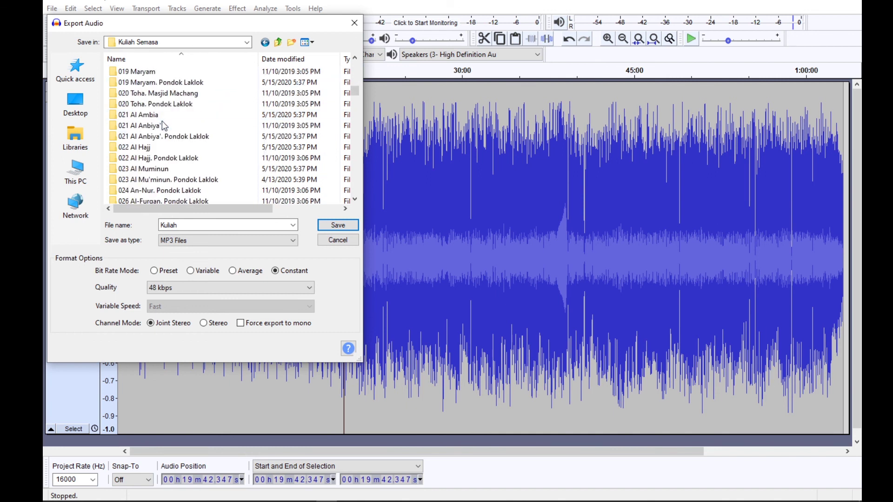
{"action": "scroll", "coordinate": [164, 123], "scroll_direction": "down", "scroll_amount": 1}
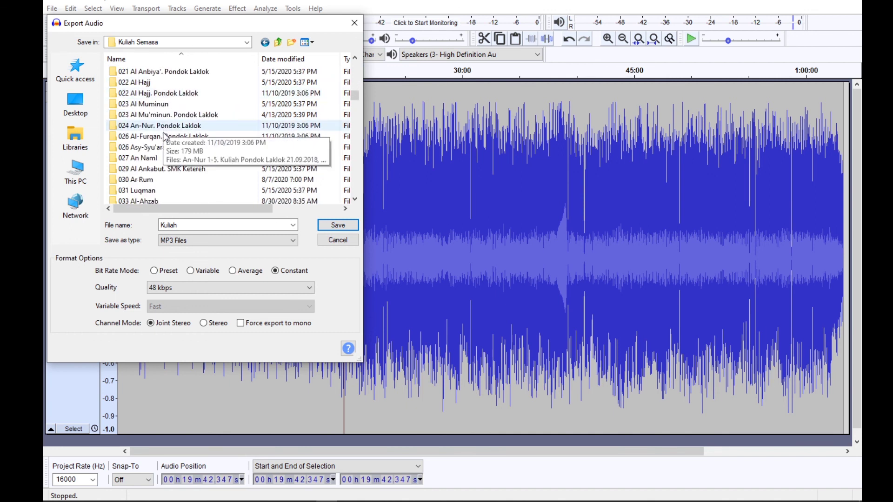
{"action": "left_click", "coordinate": [152, 158]}
{"action": "double_click", "coordinate": [155, 161]}
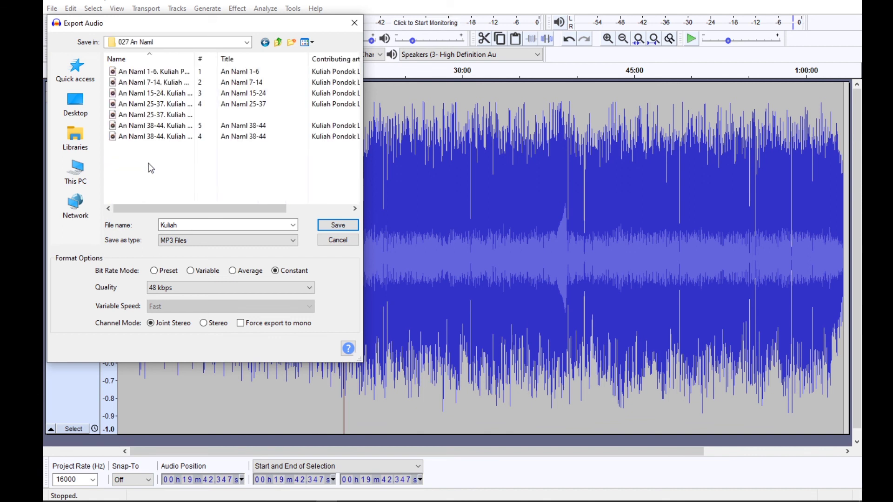
Export the MP3 as "An Naml 38-44. Kuliah Pondok Laklok 4.9.2020 Edit Audacity 1", based on the existing file's name, accepting the metadata tags.
{"action": "left_click_drag", "start_coordinate": [197, 56], "coordinate": [298, 56]}
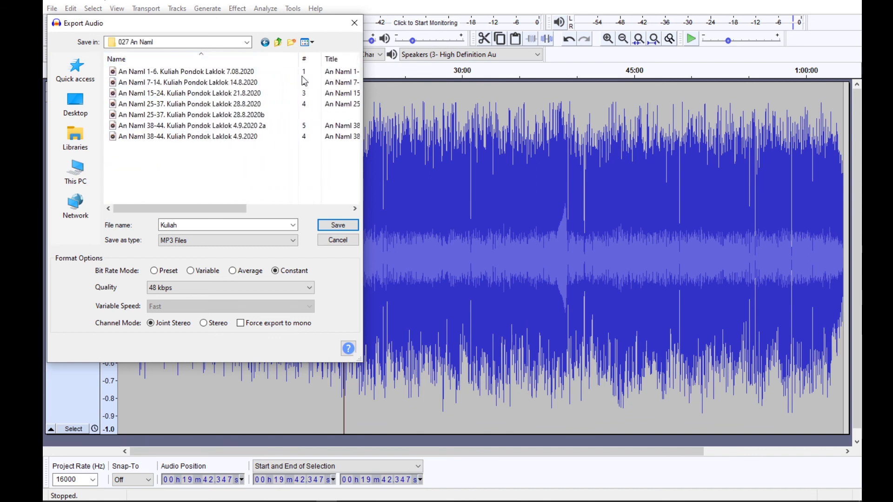
{"action": "left_click", "coordinate": [183, 135]}
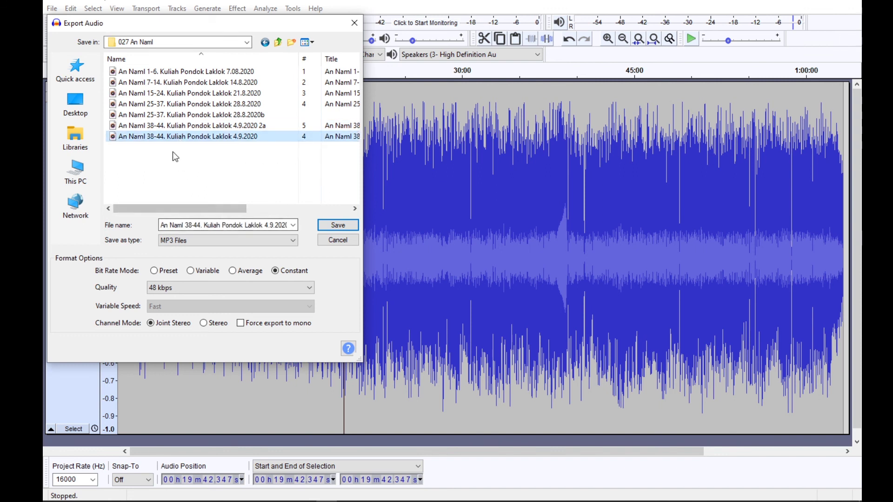
{"action": "left_click", "coordinate": [173, 225]}
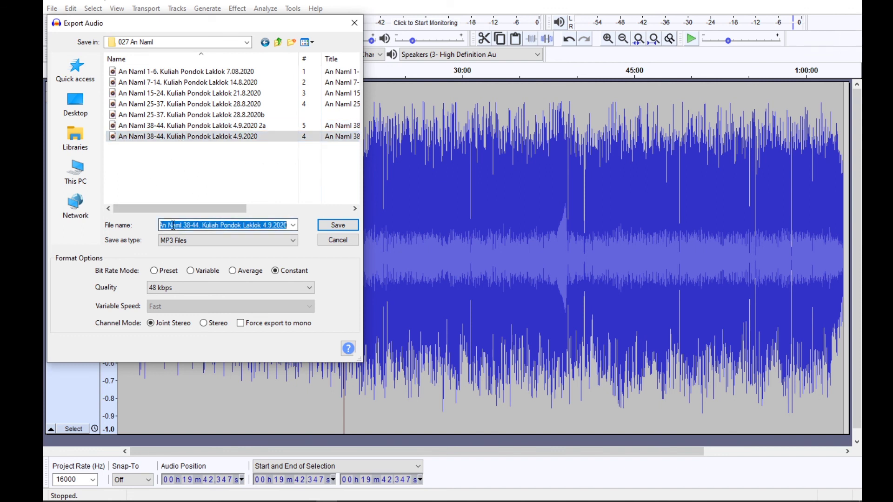
{"action": "left_click", "coordinate": [202, 225]}
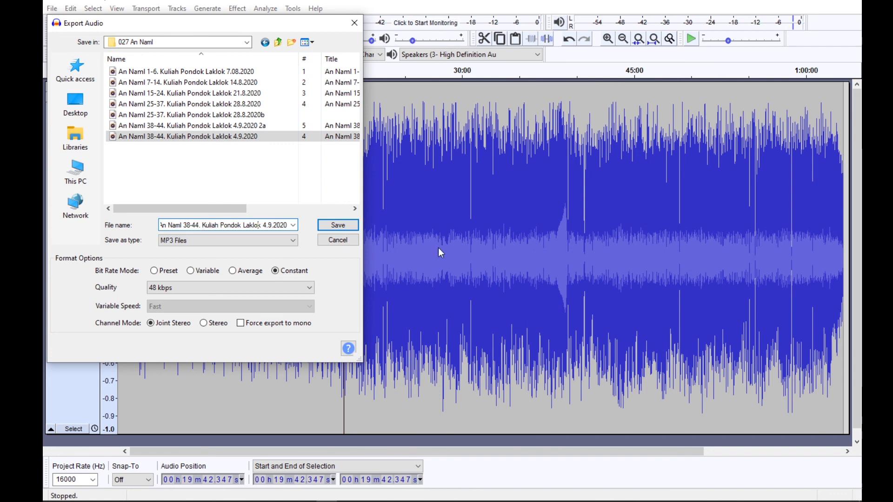
{"action": "type", "text": "E"}
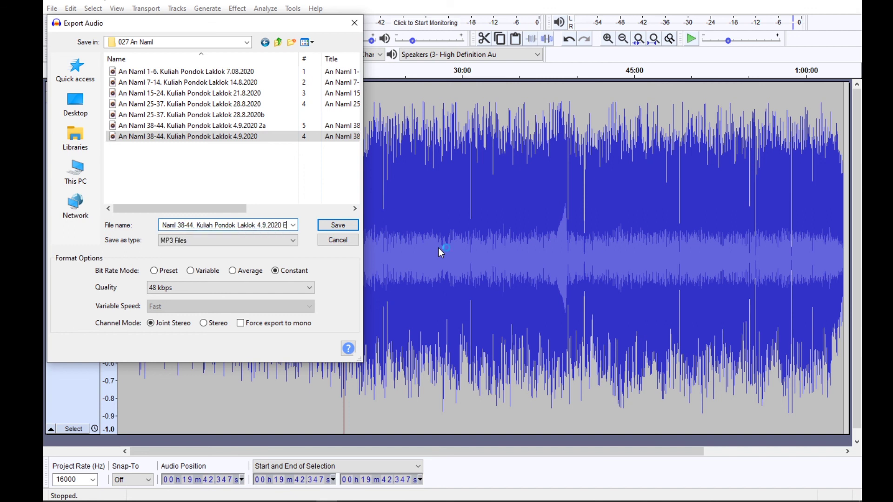
{"action": "type", "text": "dit Aud"}
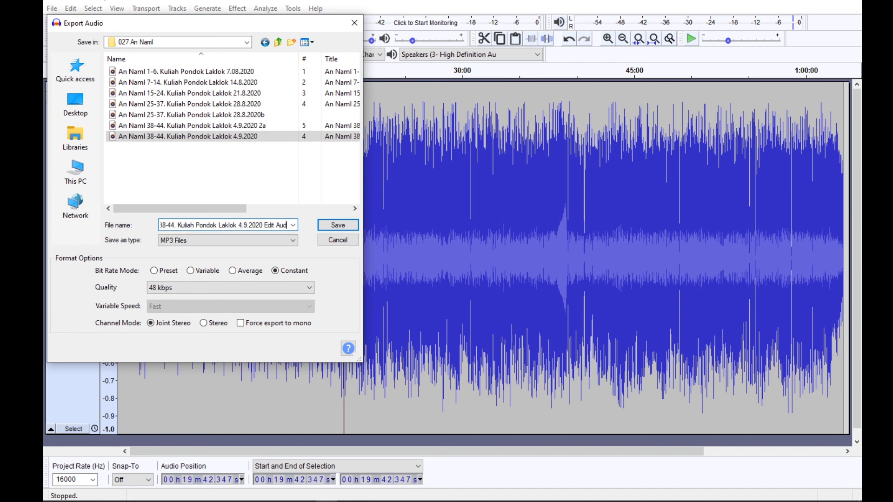
{"action": "type", "text": "acit"}
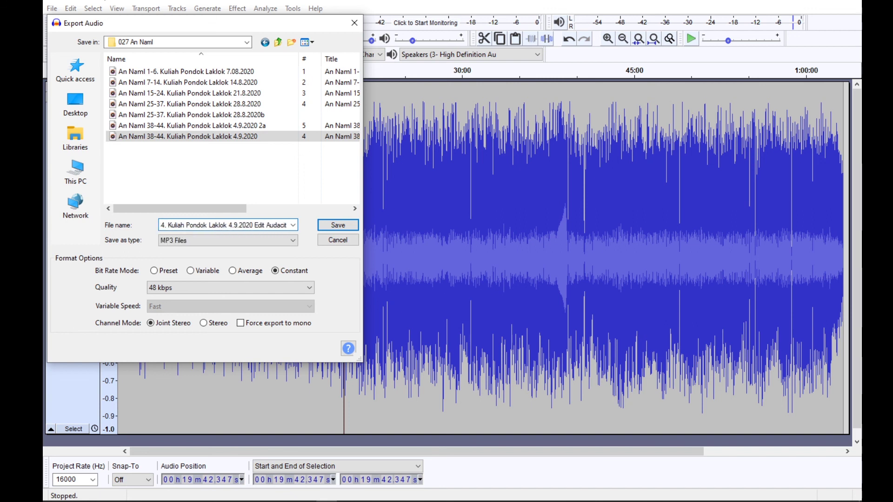
{"action": "type", "text": "y 1"}
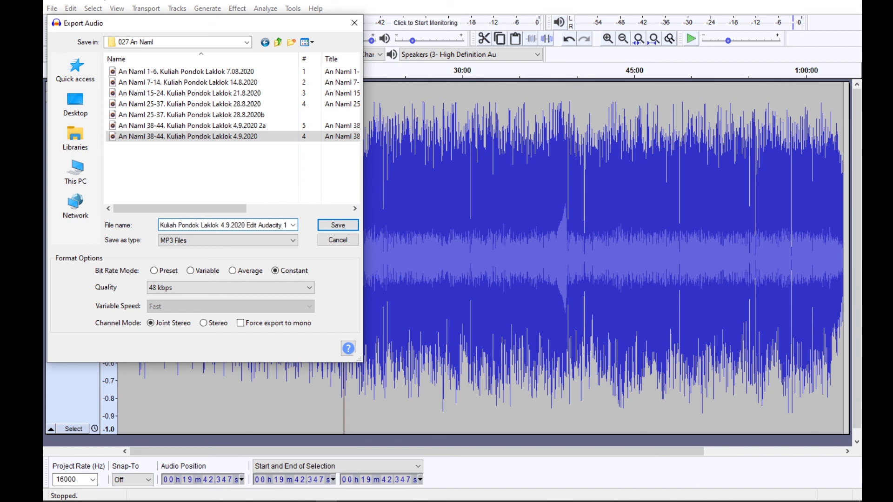
{"action": "left_click", "coordinate": [338, 226]}
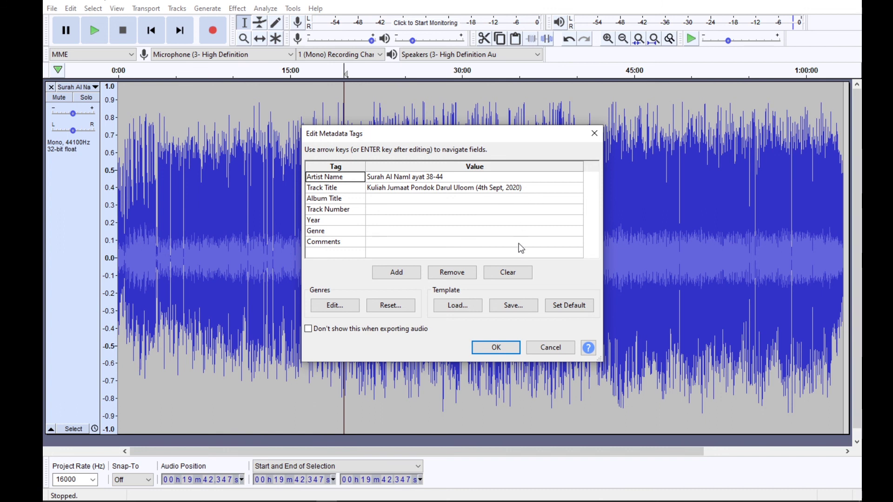
{"action": "left_click", "coordinate": [507, 353]}
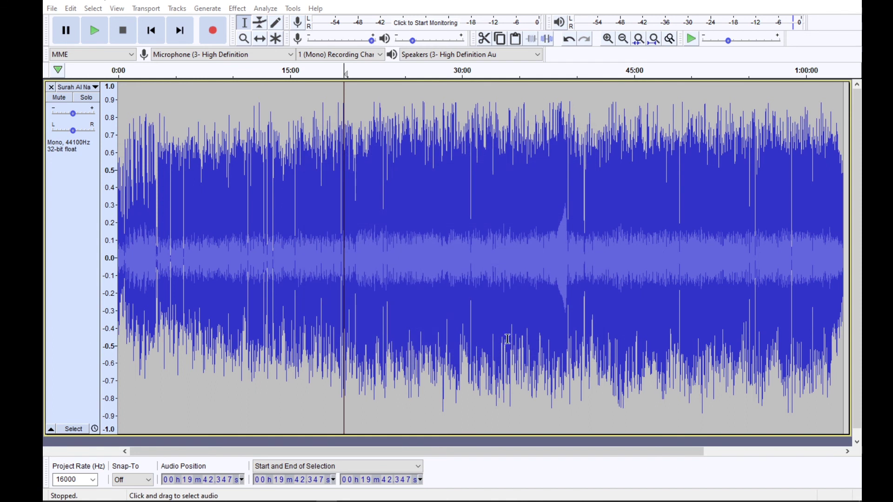